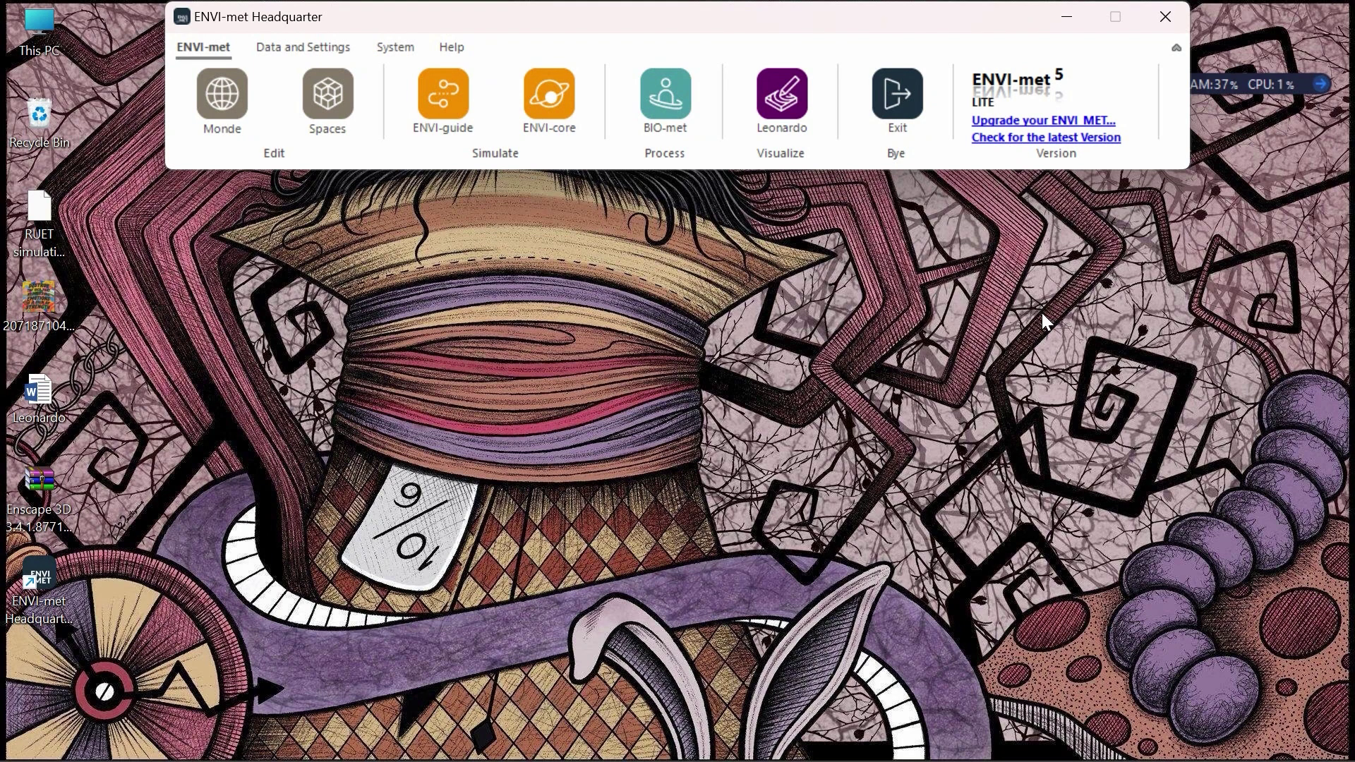
- Launch LEONARDO from the Visualize group of ENVI-met Headquarter
click(769, 77)
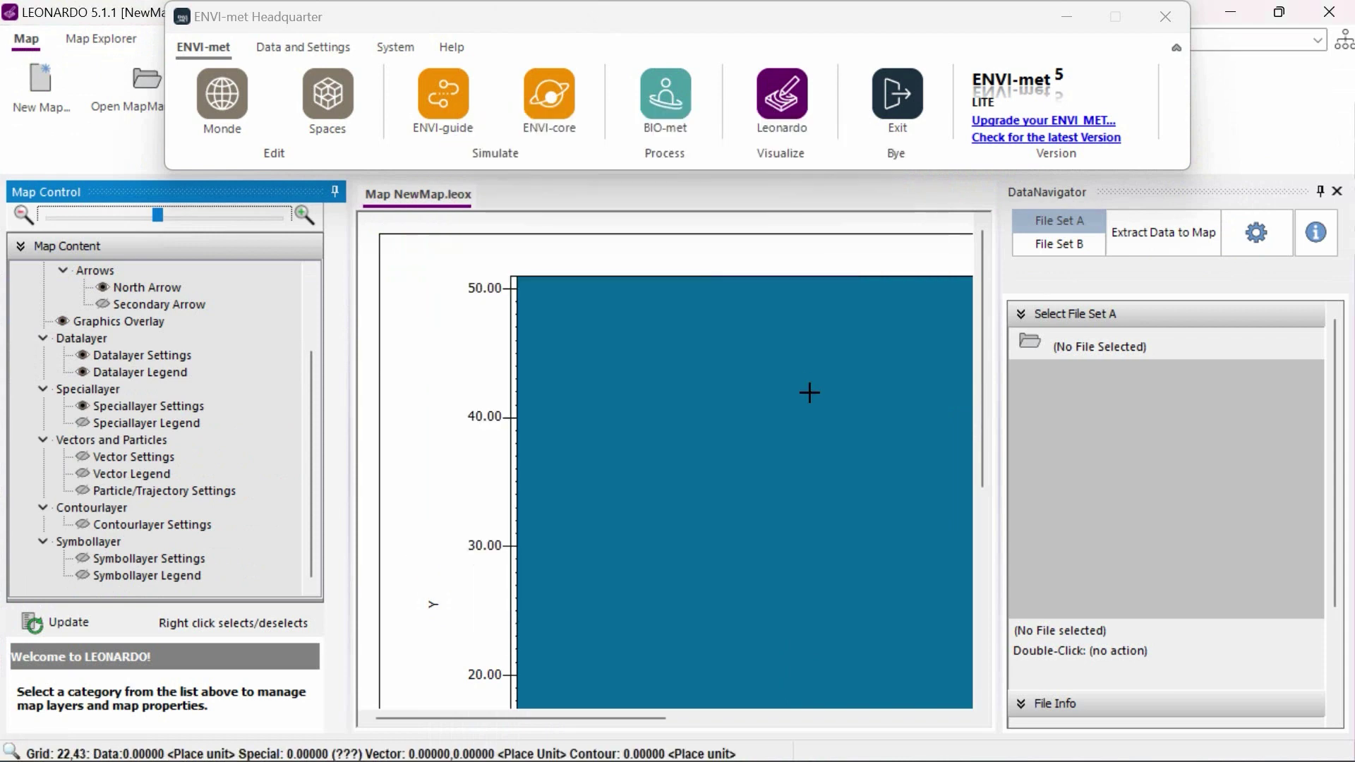
- Zoom out on the empty 50 × 50 NewMap and minimize the Headquarter window
scroll(769, 407, down, 2)
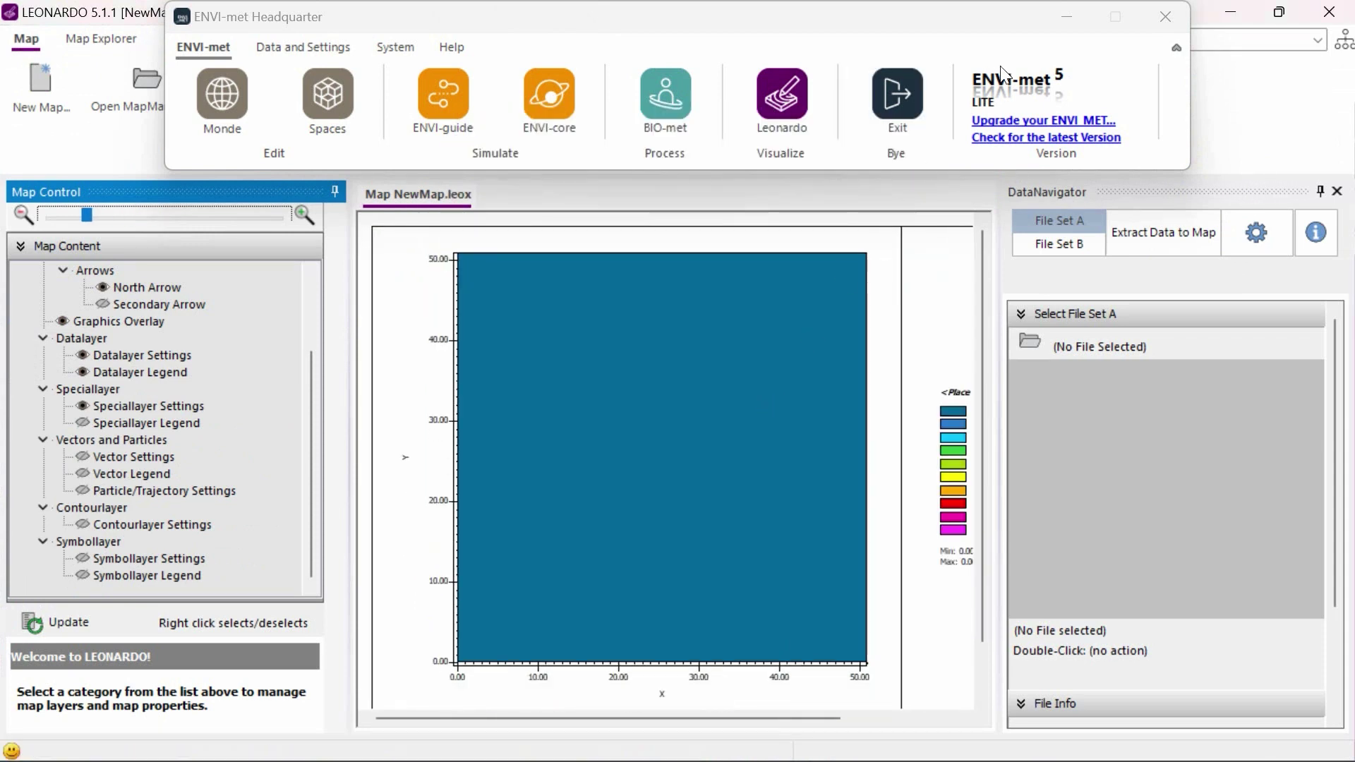
click(1052, 23)
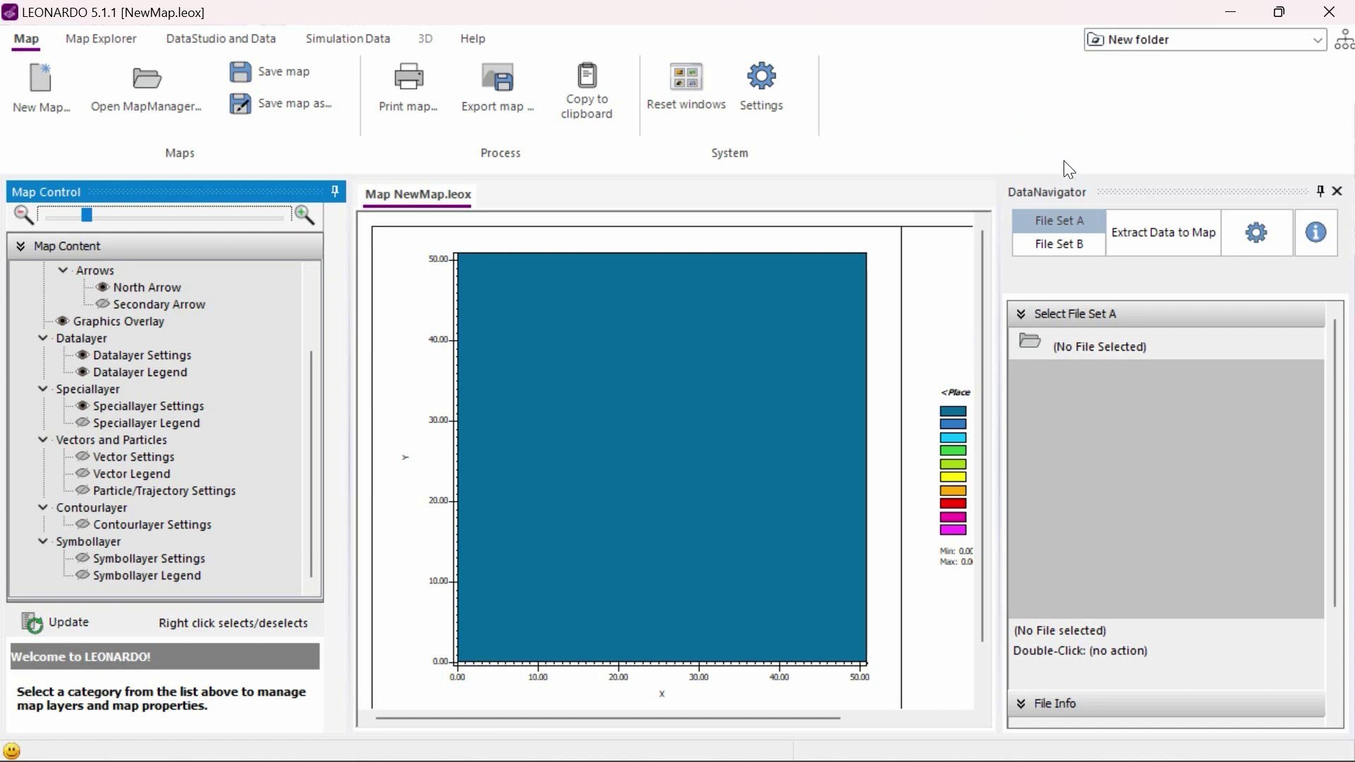
- Load TSR_AT_2022-06-02_12.00.01.EDX as File Set A and show its 02–03.06.2022 timesteps
click(1022, 303)
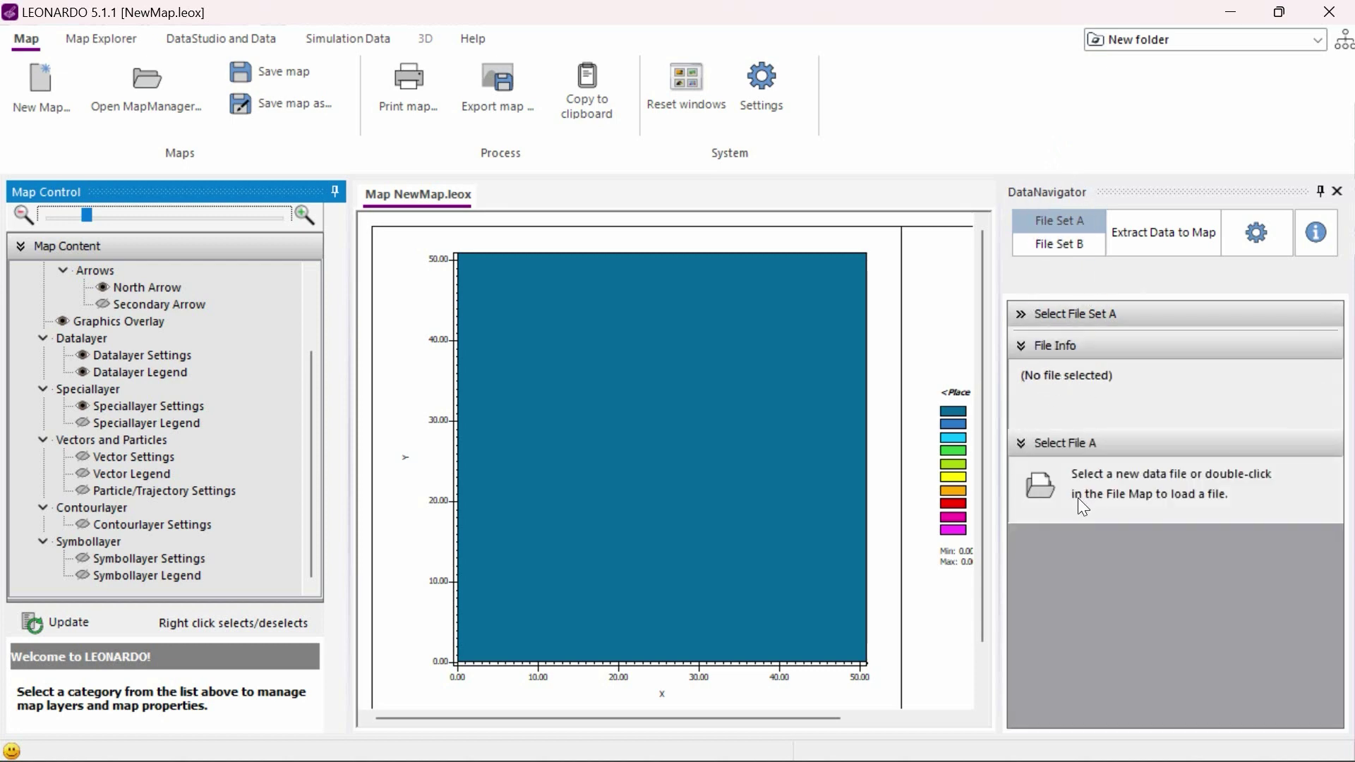
click(1047, 480)
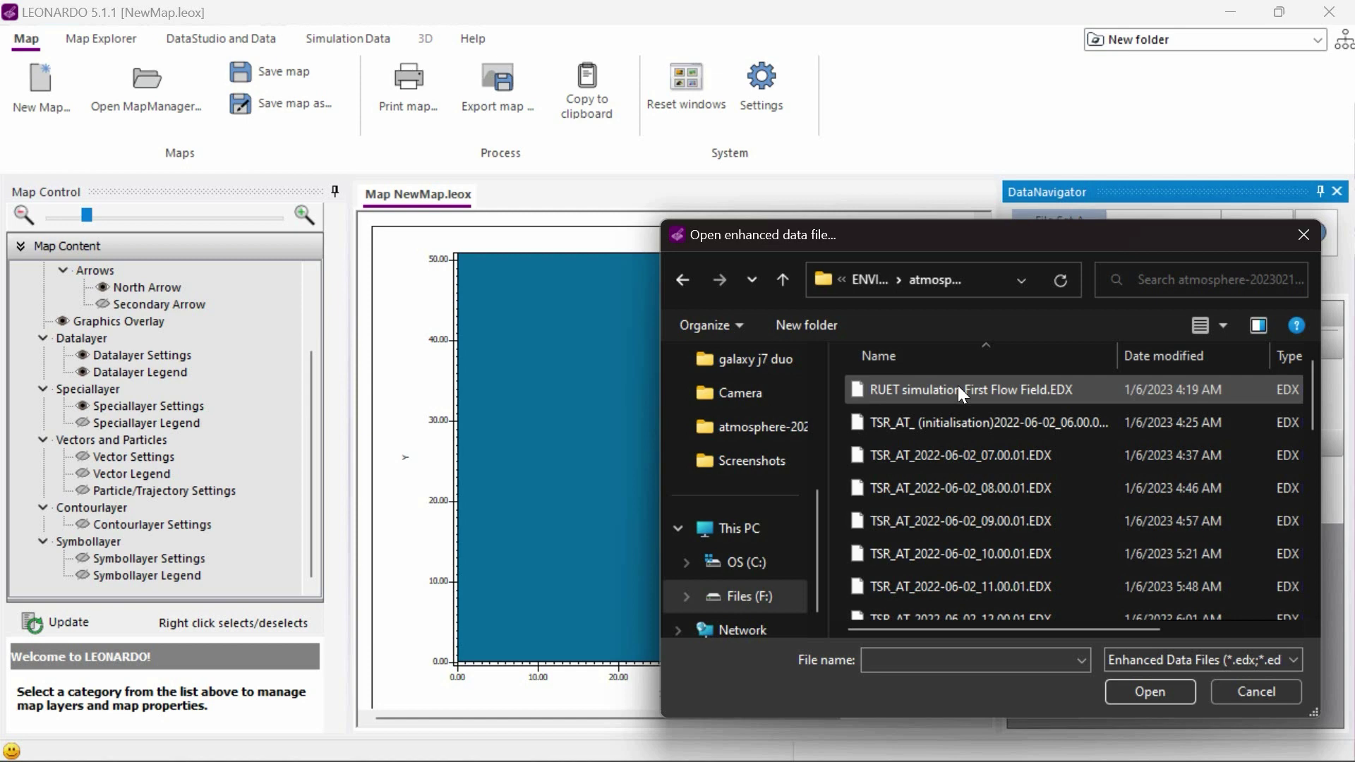
scroll(958, 385, down, 2)
click(960, 418)
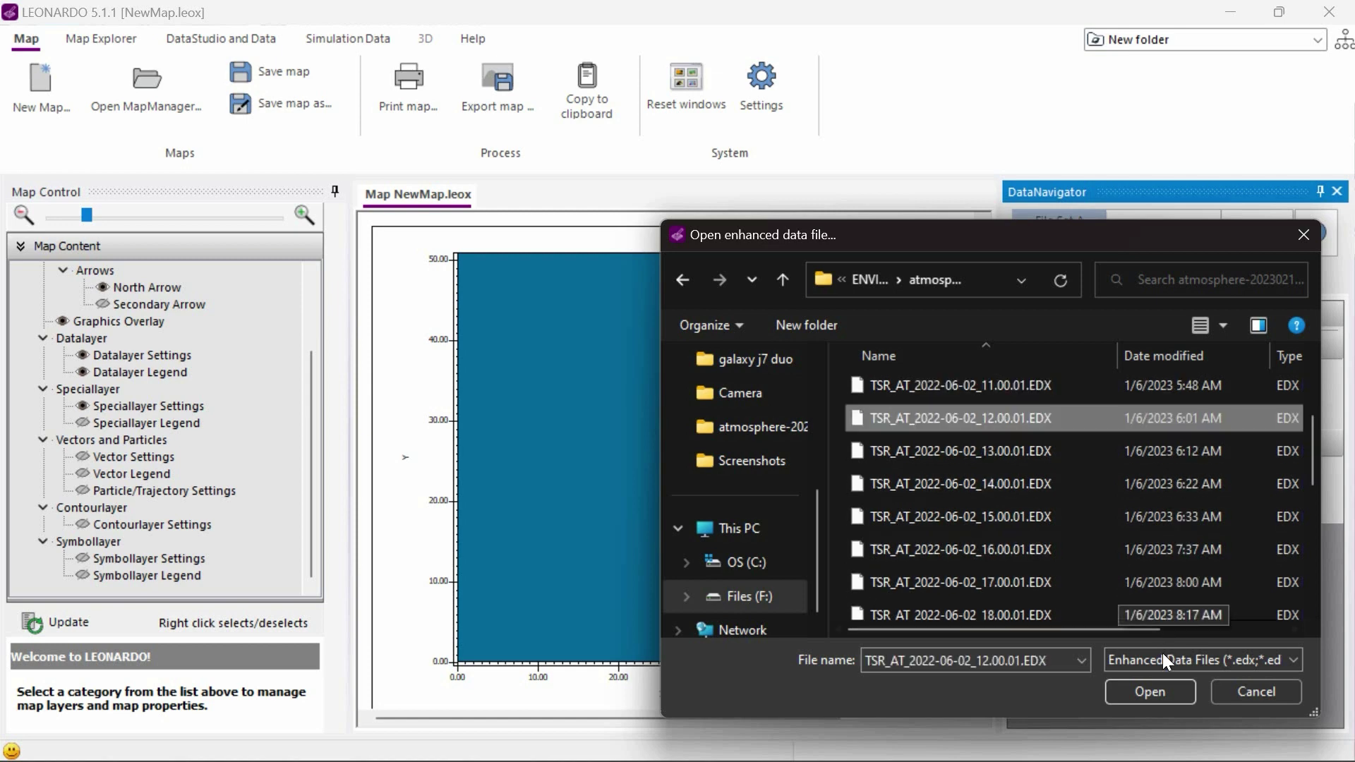
click(1161, 694)
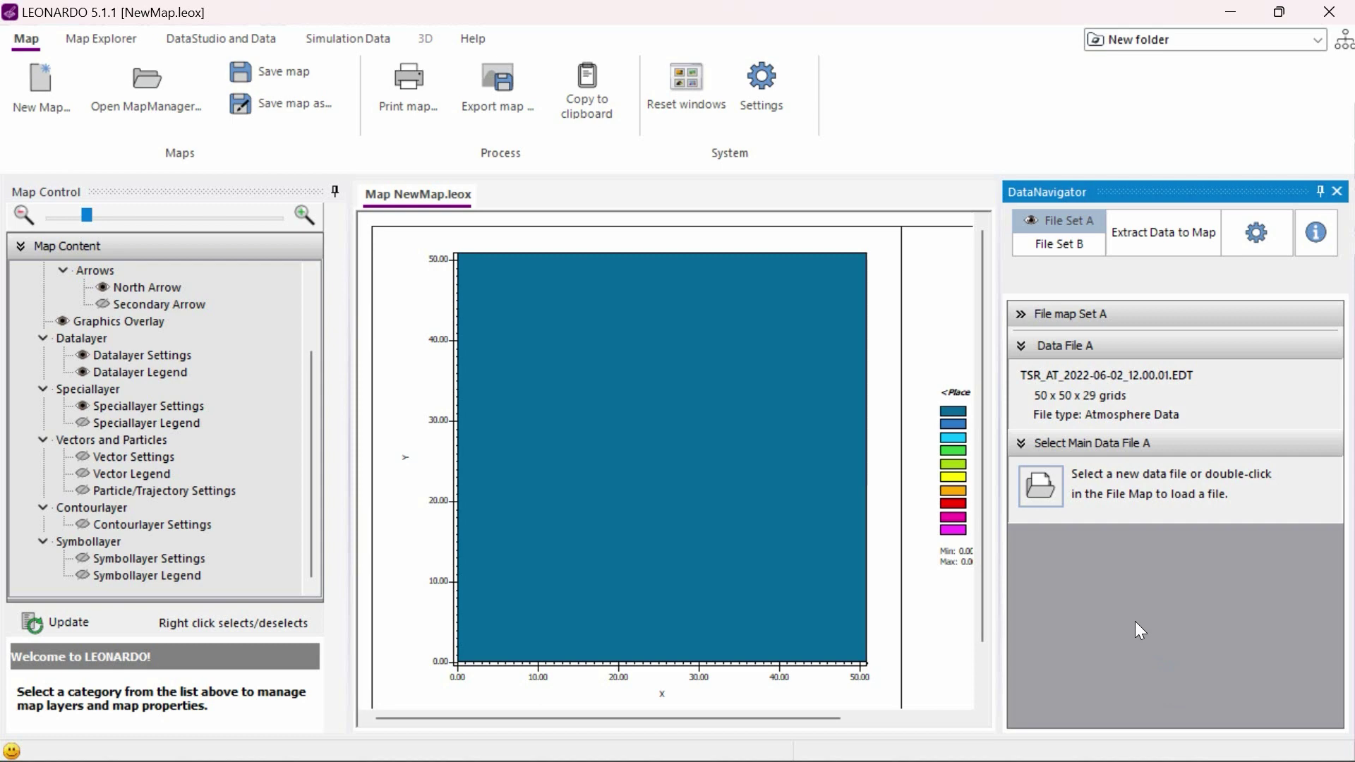
click(1021, 314)
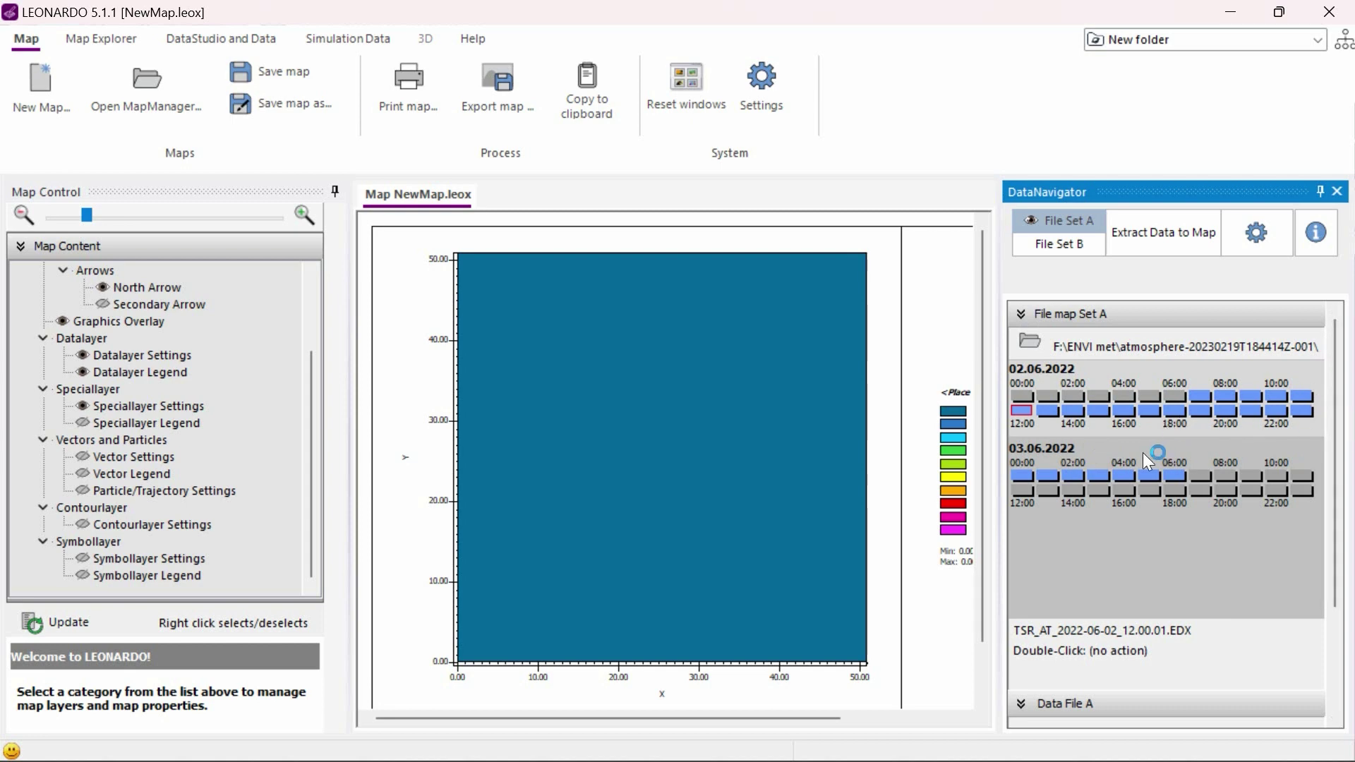
- Choose Potential Air Temperature (°C) as the data in Extract Data to Map
click(1154, 241)
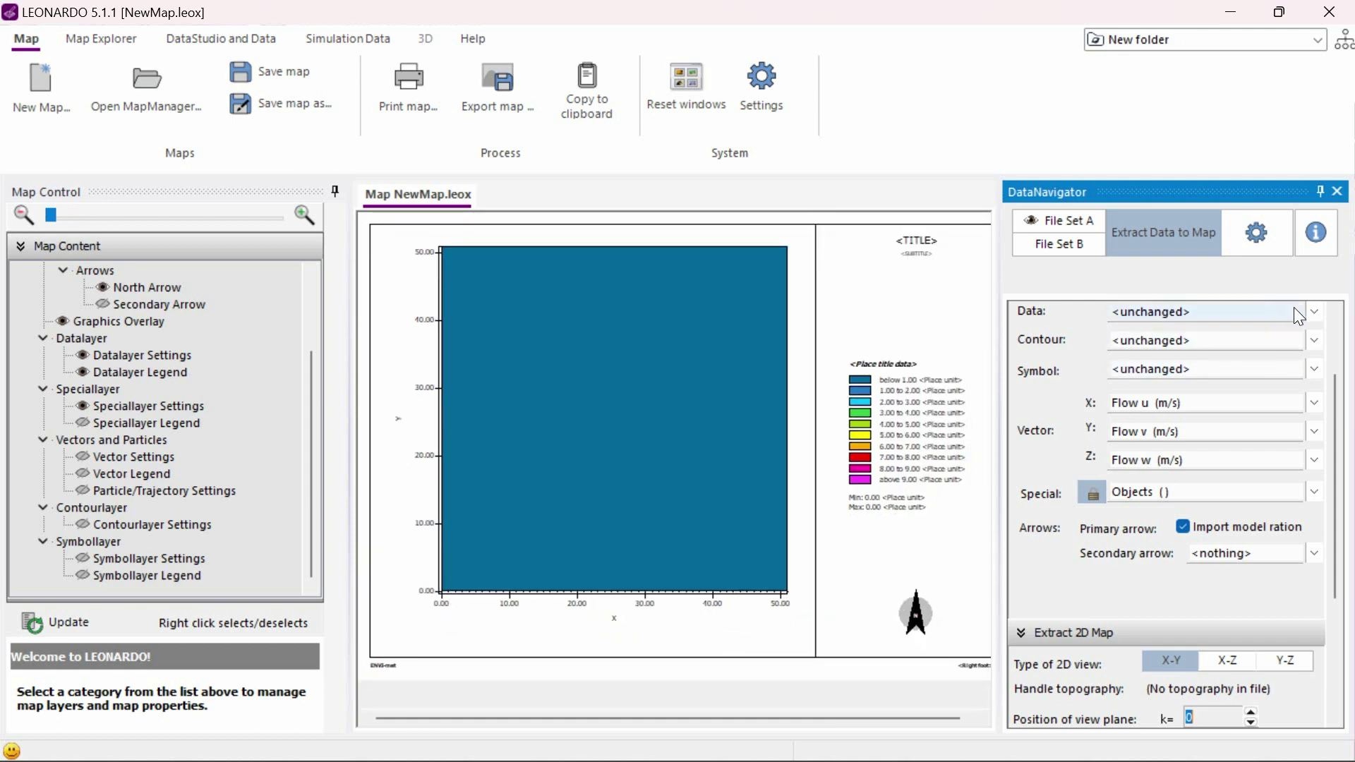
click(1312, 313)
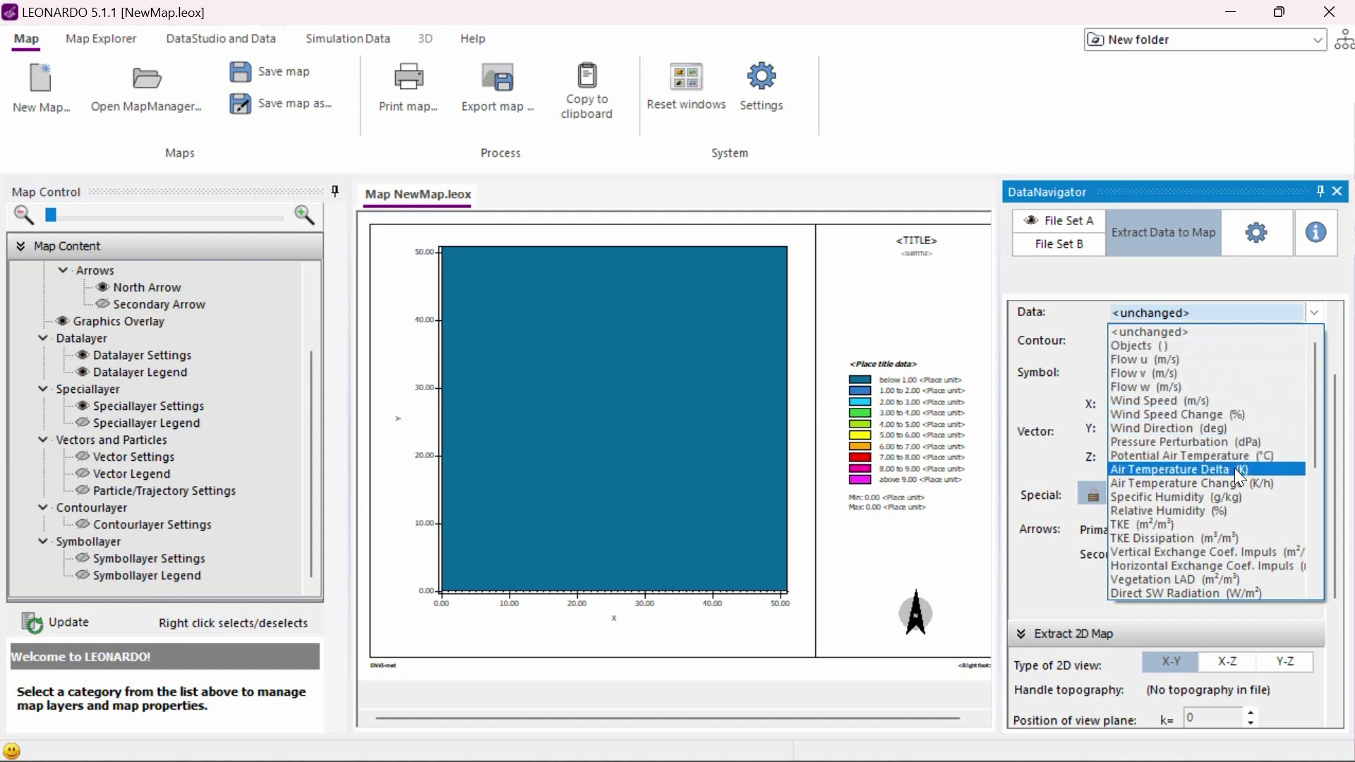
click(1252, 453)
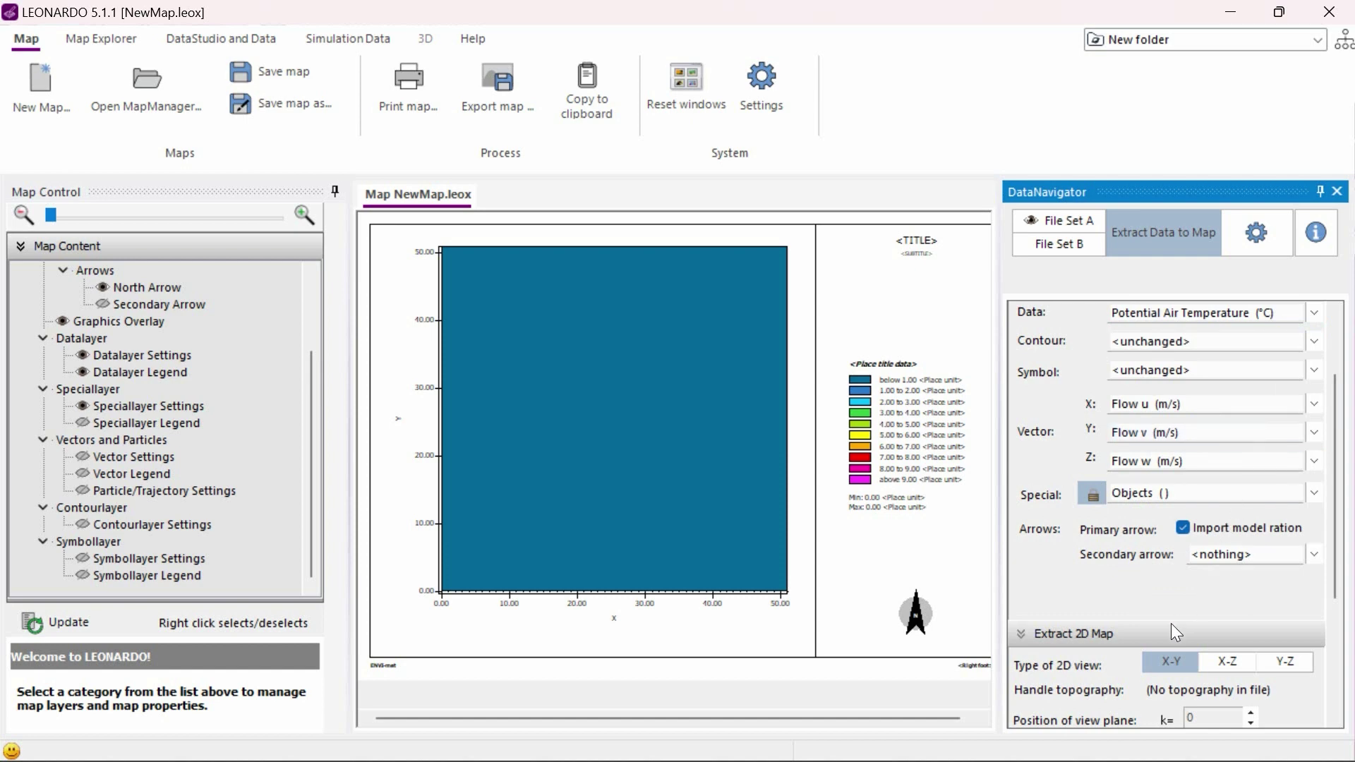
drag(1340, 554, 1340, 688)
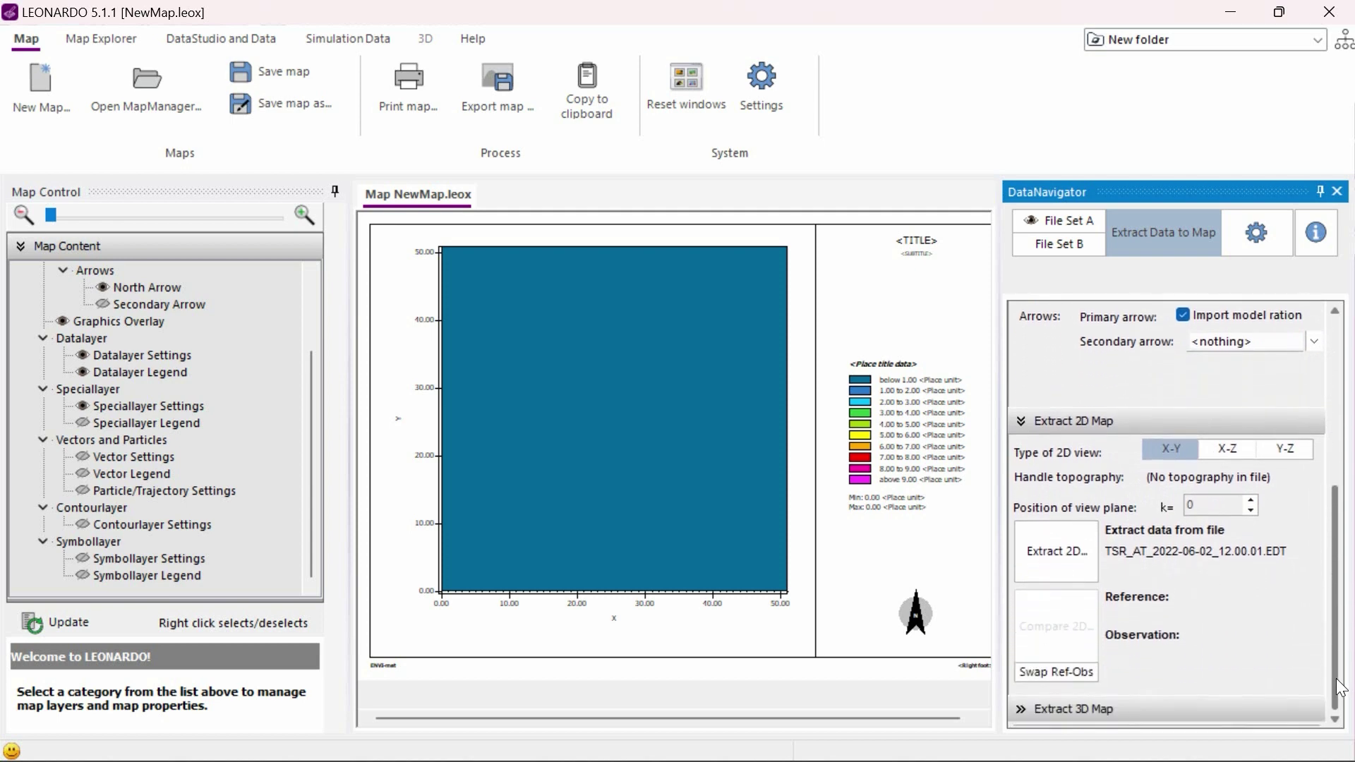
- Set k to 2 (2.5 m) and extract the X-Y Potential Air Temperature map
click(1250, 501)
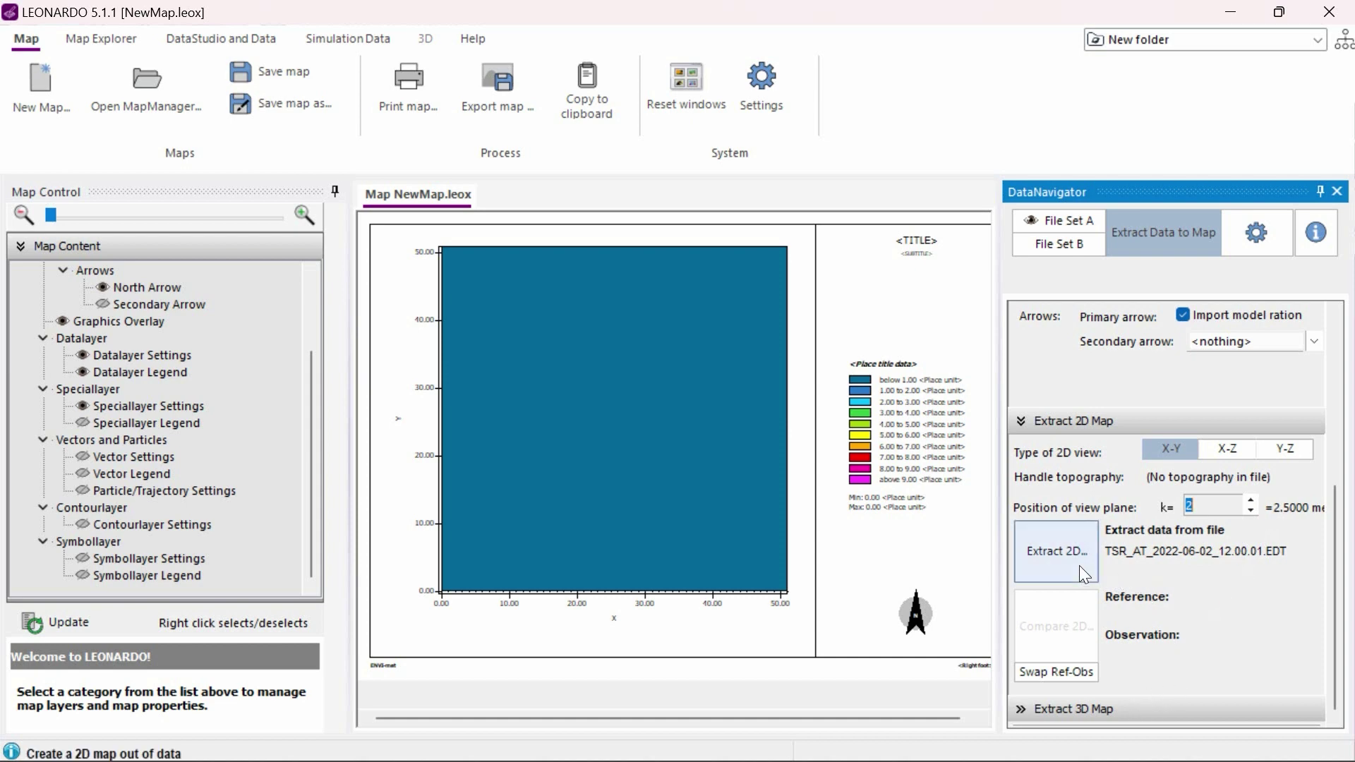
click(1055, 548)
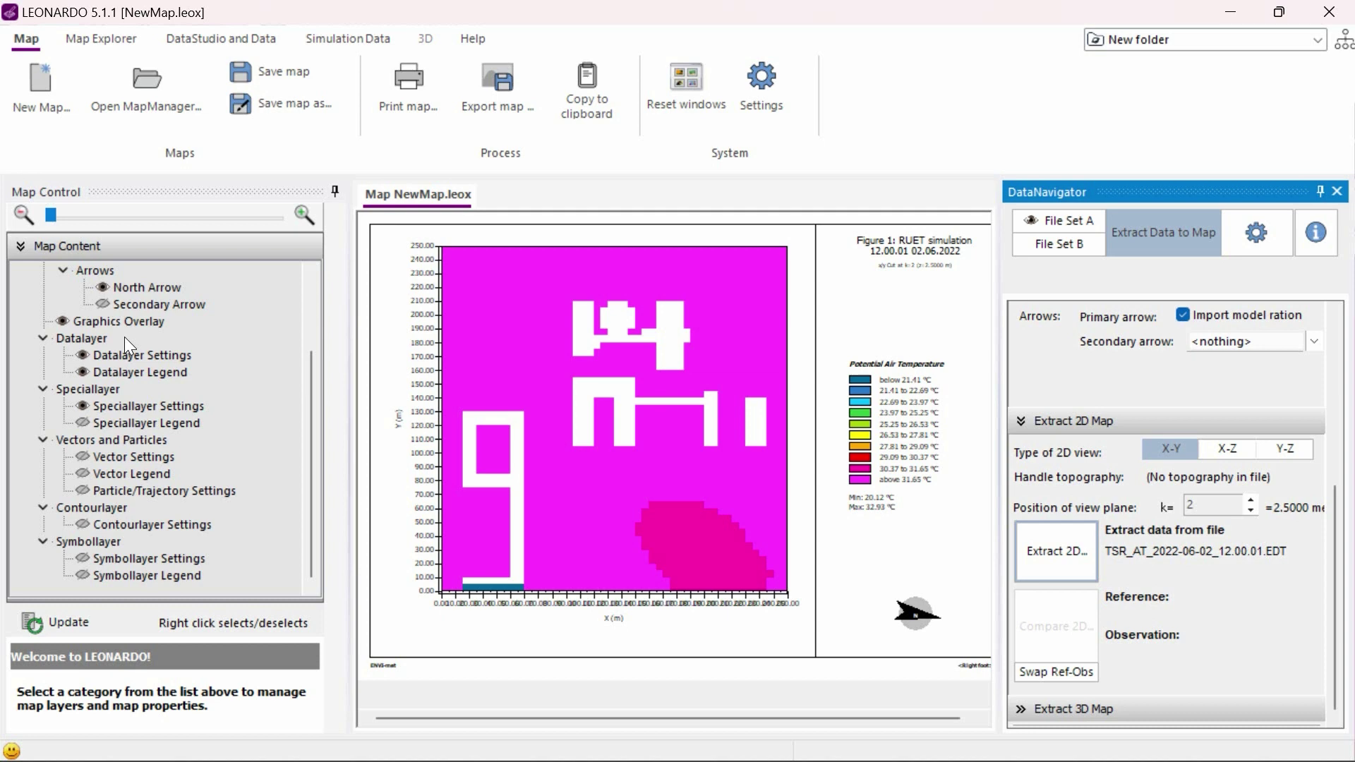
- Show the Datalayer Legend properties and find its Color Mapping section with the Standard palette
right_click(103, 370)
click(103, 370)
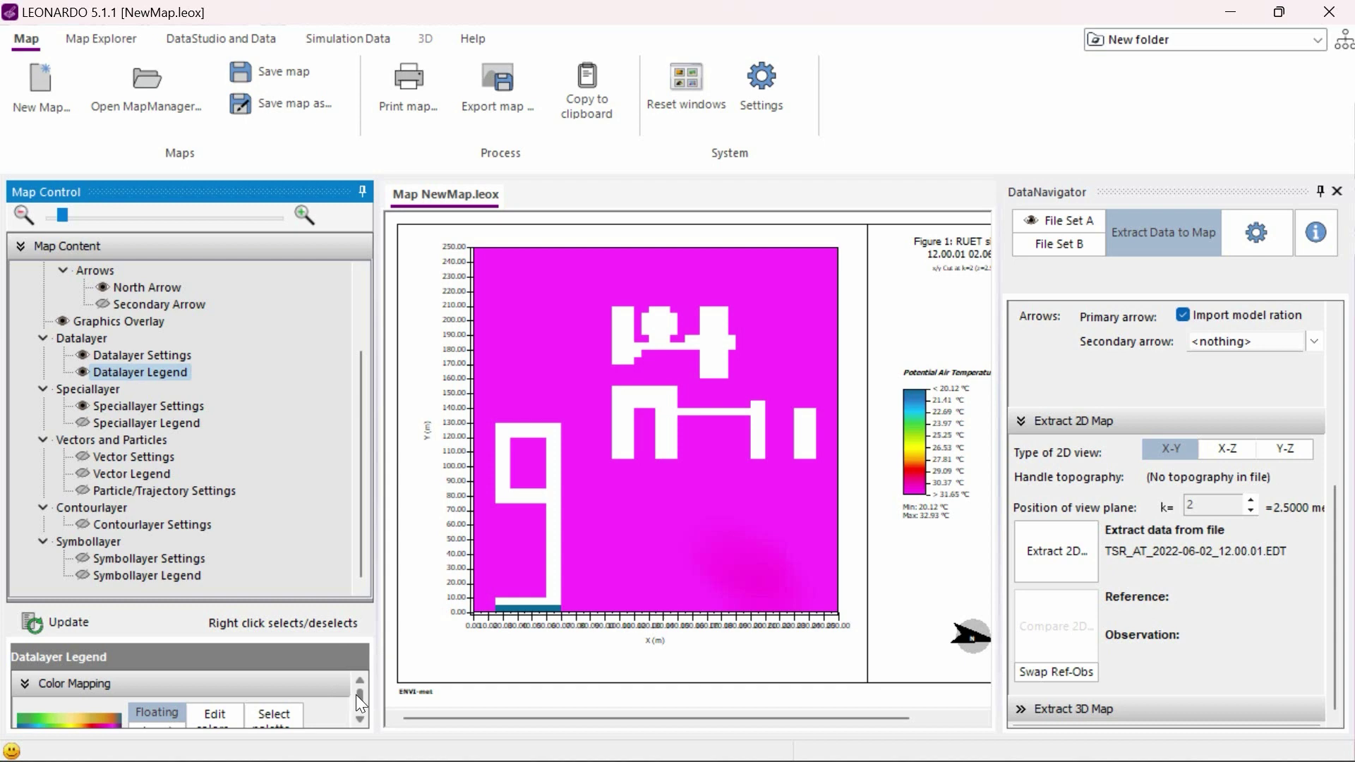
scroll(356, 694, down, 5)
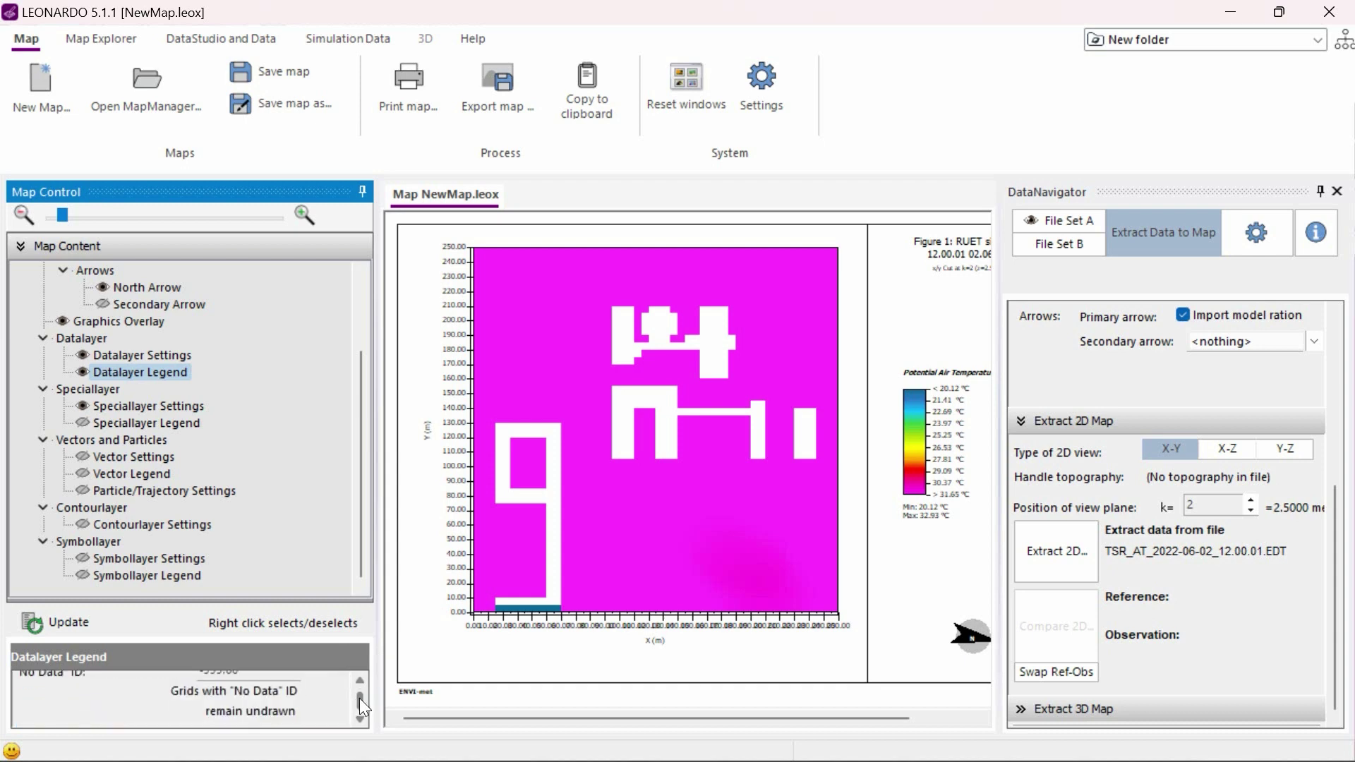
scroll(360, 702, up, 5)
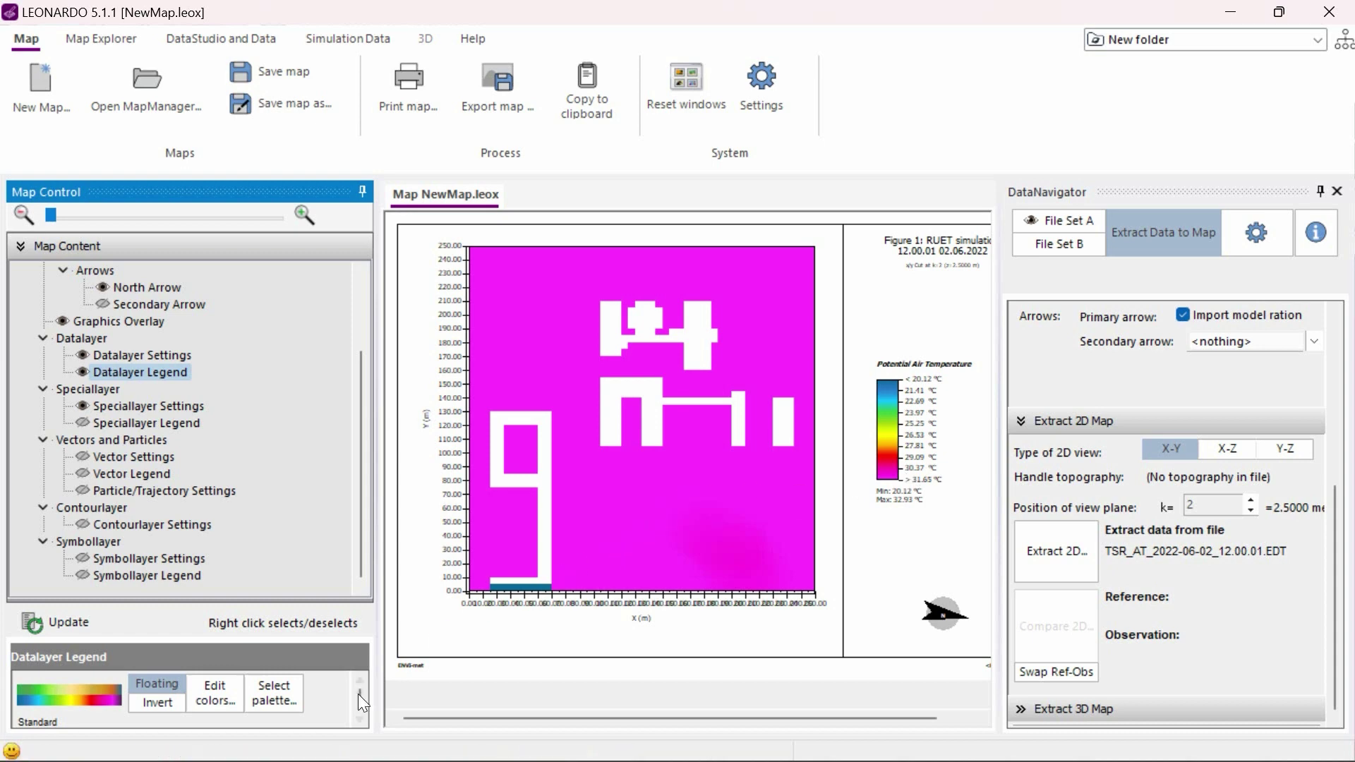
- Apply the ENVI-met Defaults special-layer definitions and update so buildings draw in black
click(138, 408)
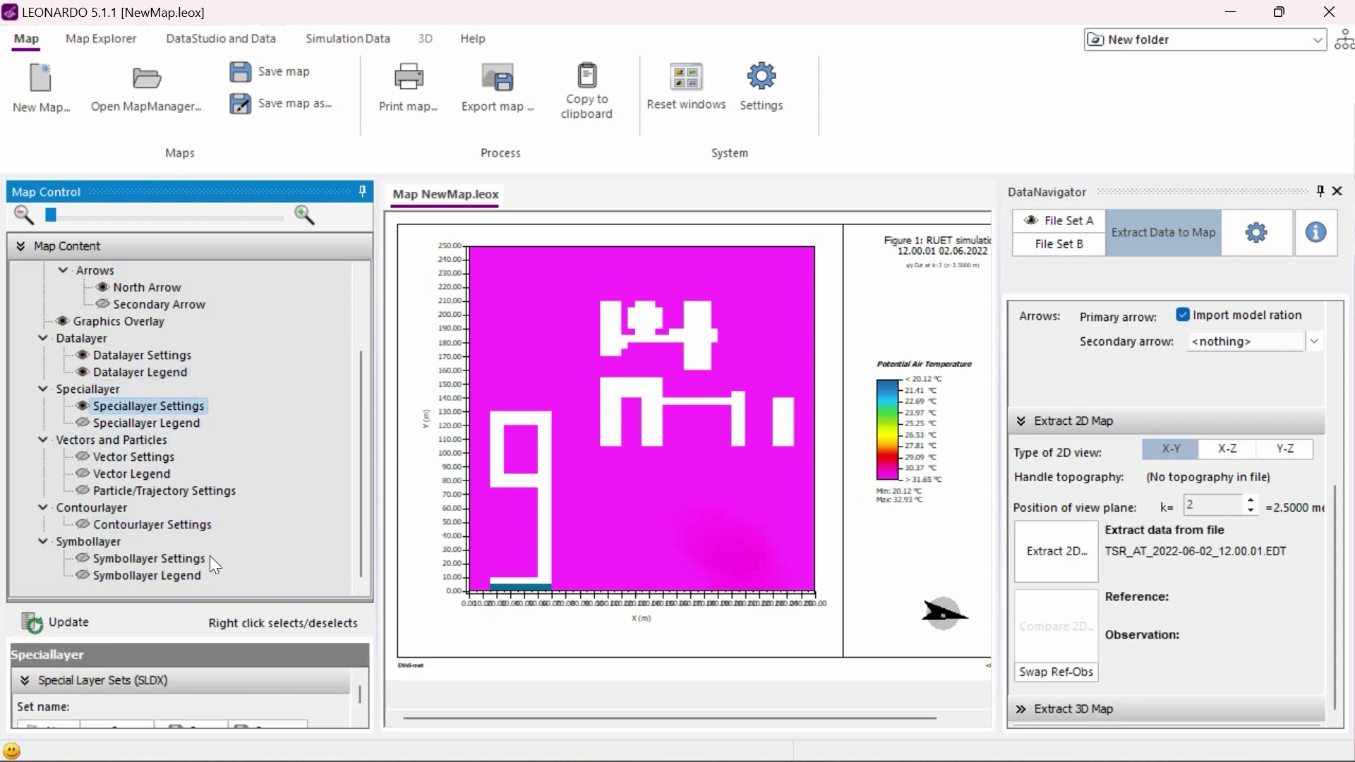
click(129, 707)
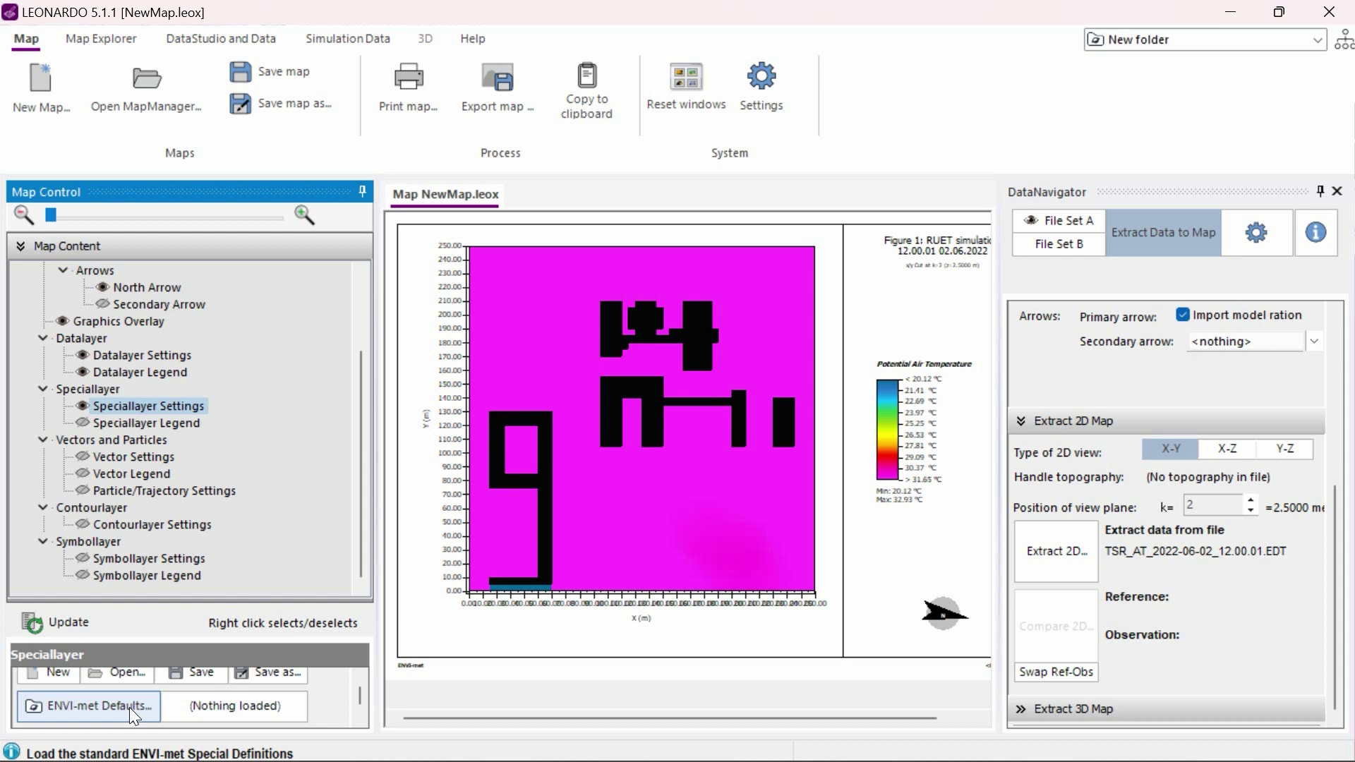
click(72, 619)
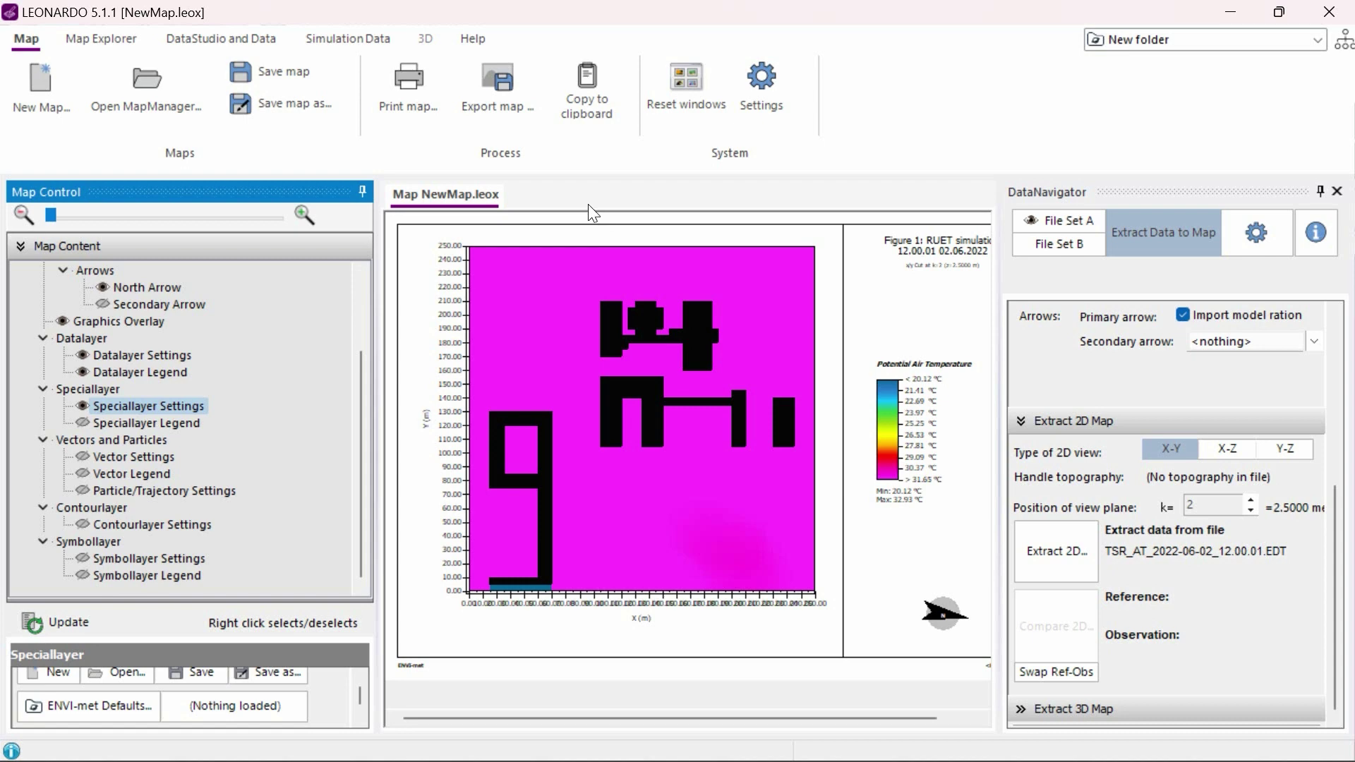
- Save NewMap.leox and export the map as the NewMap metafile (*.WMF)
click(494, 89)
click(282, 71)
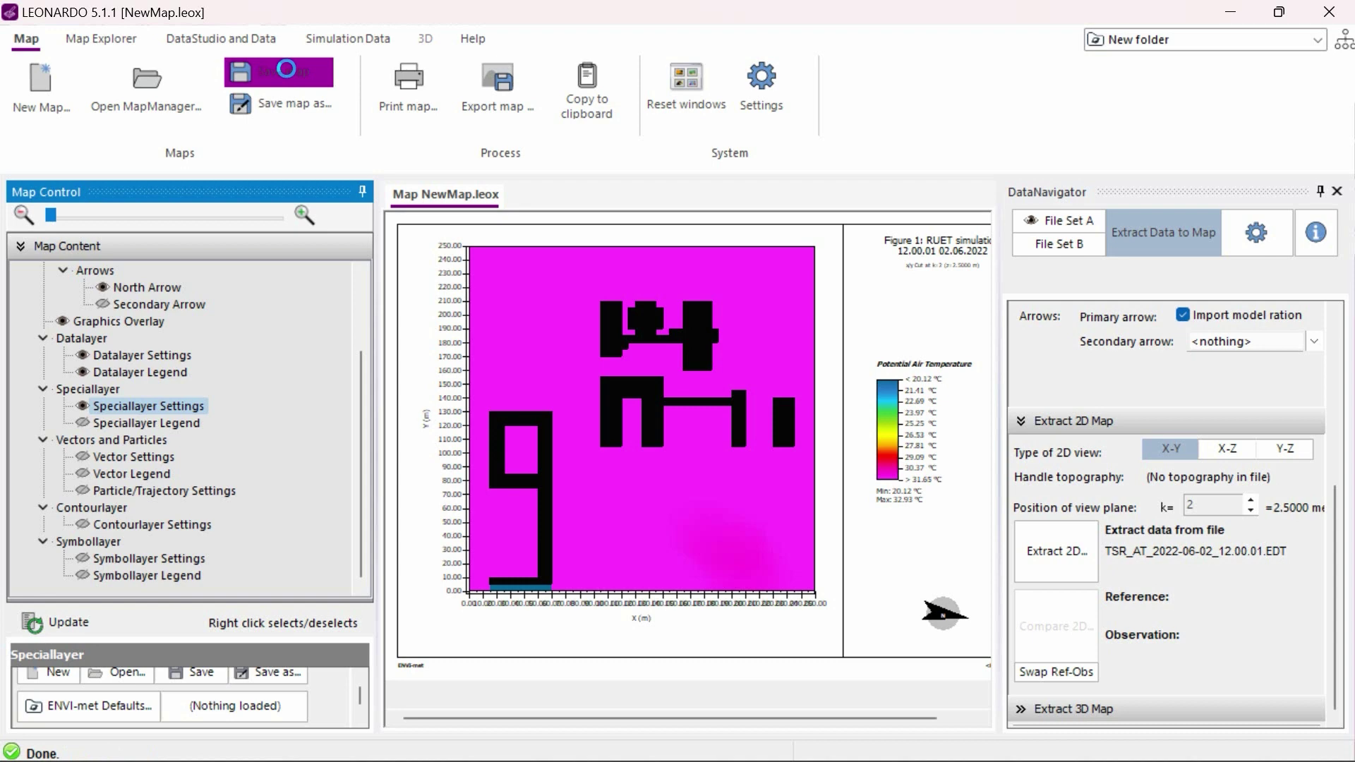
click(471, 73)
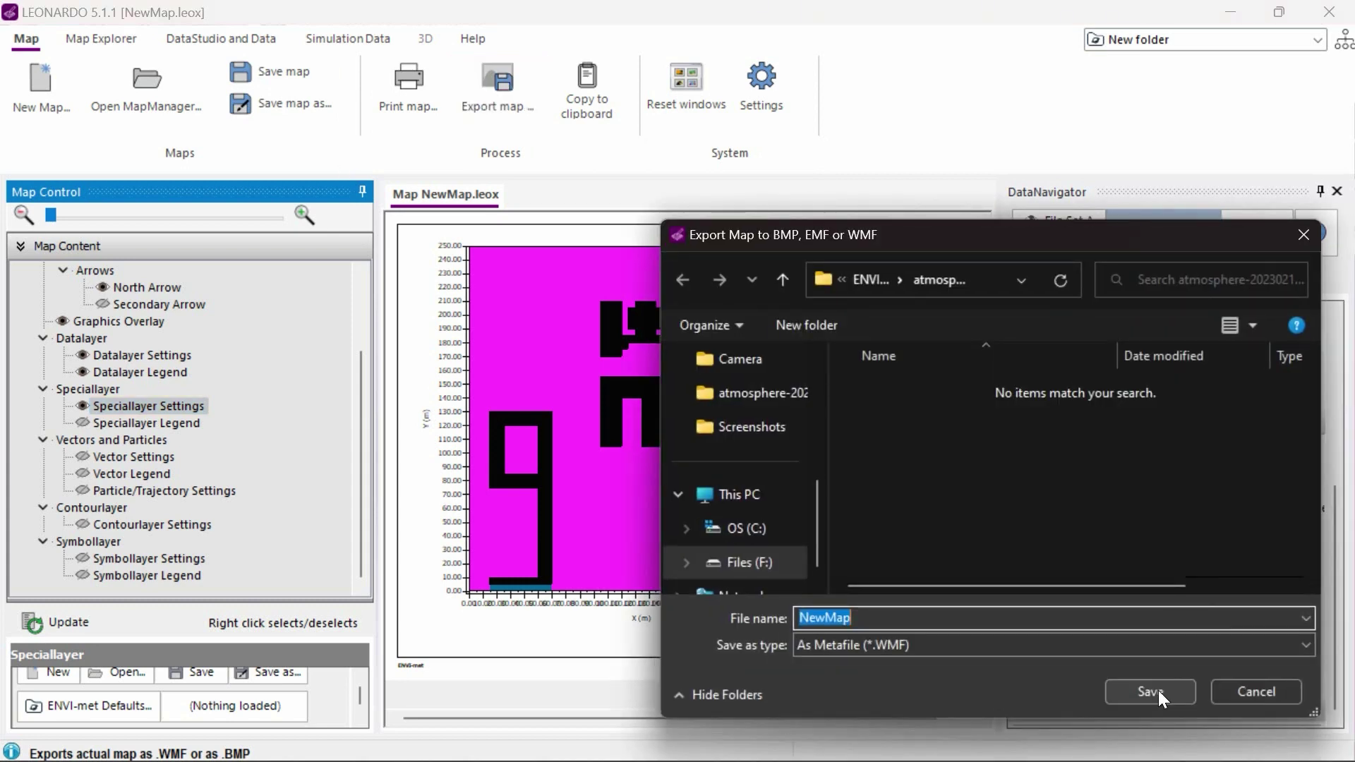
click(1158, 690)
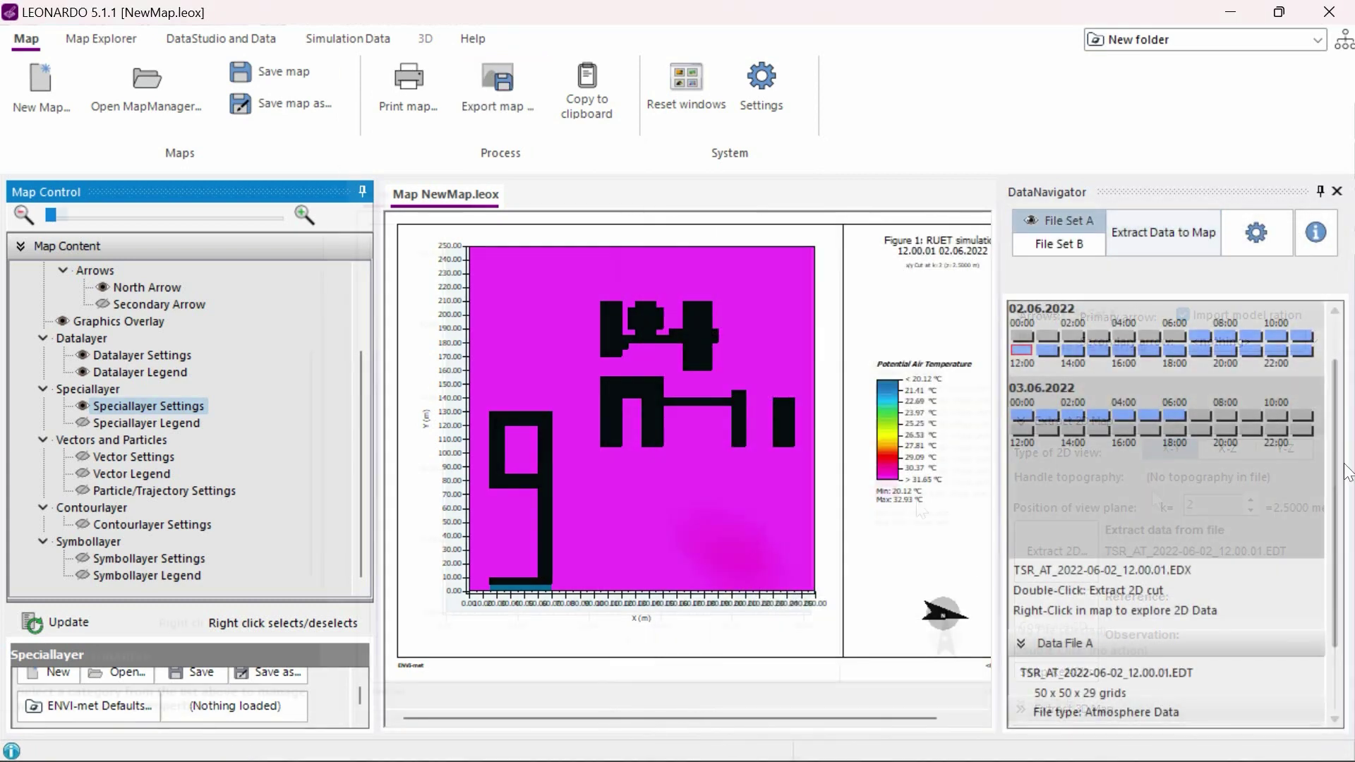
- Open TSR_RD_2022-06-02_12.00.01.EDX from the radiation subfolder as File Set A
scroll(1331, 469, down, 3)
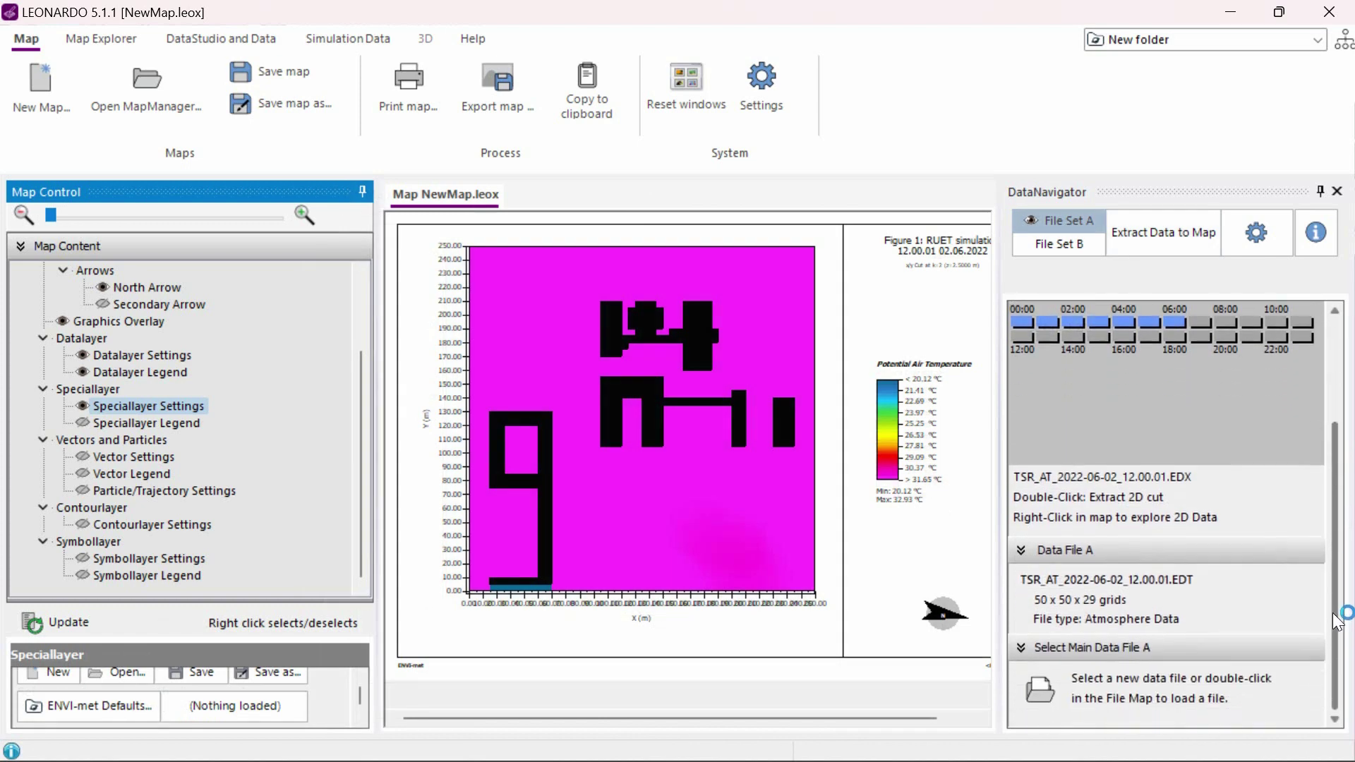
click(1035, 687)
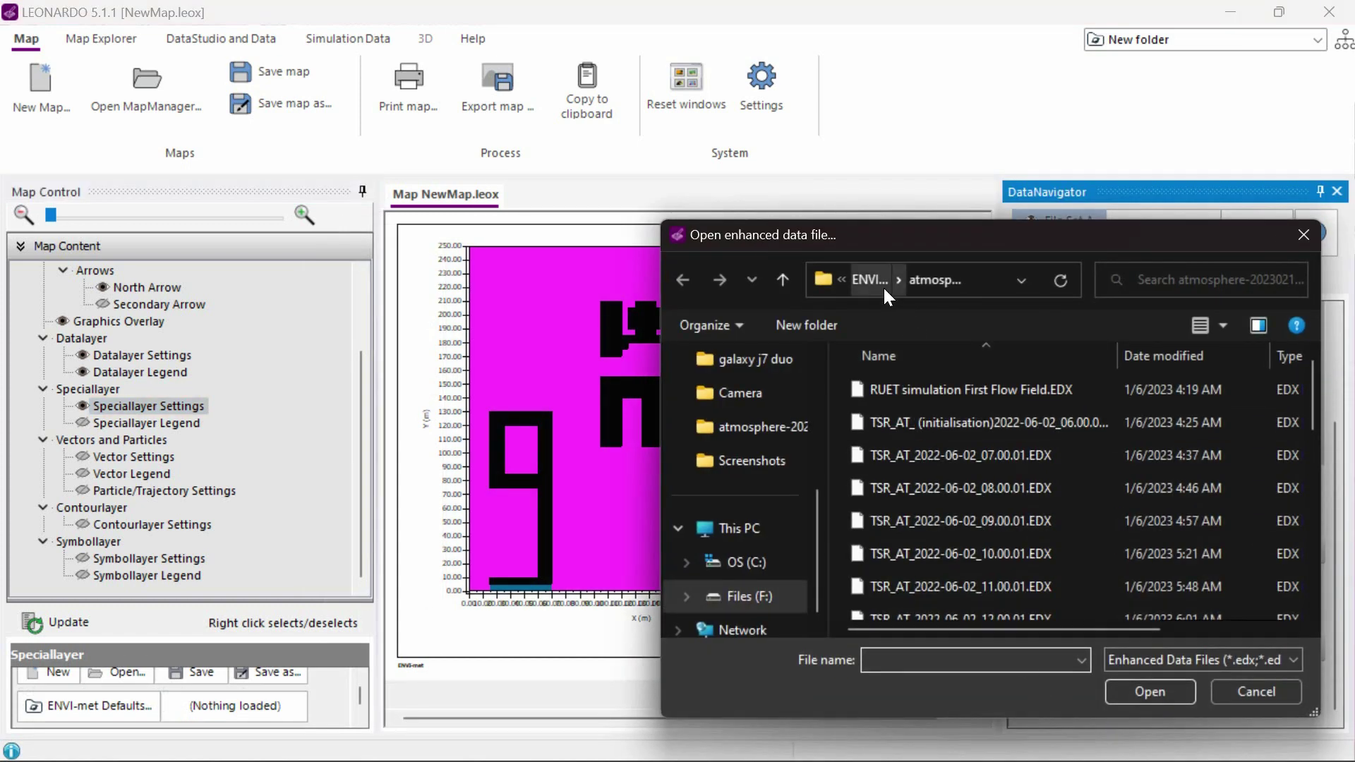
click(867, 278)
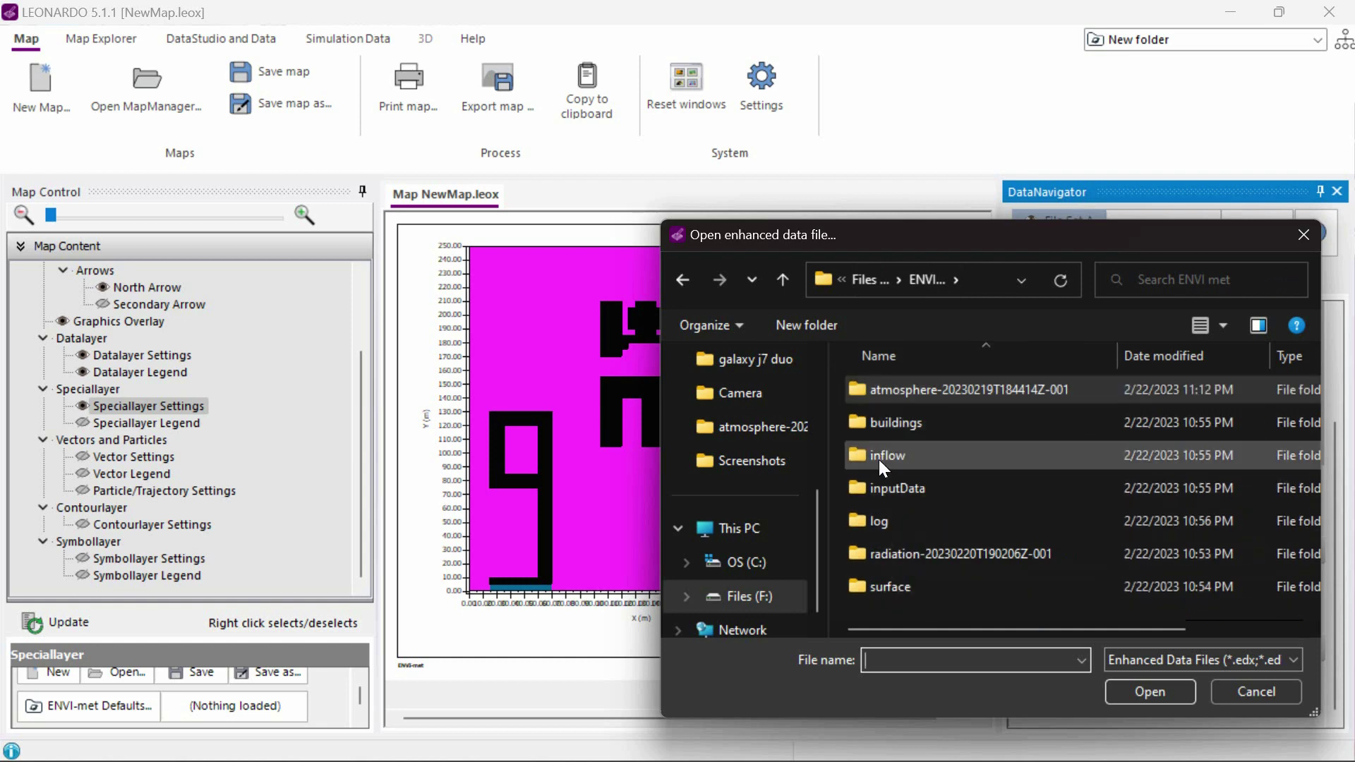
click(1141, 691)
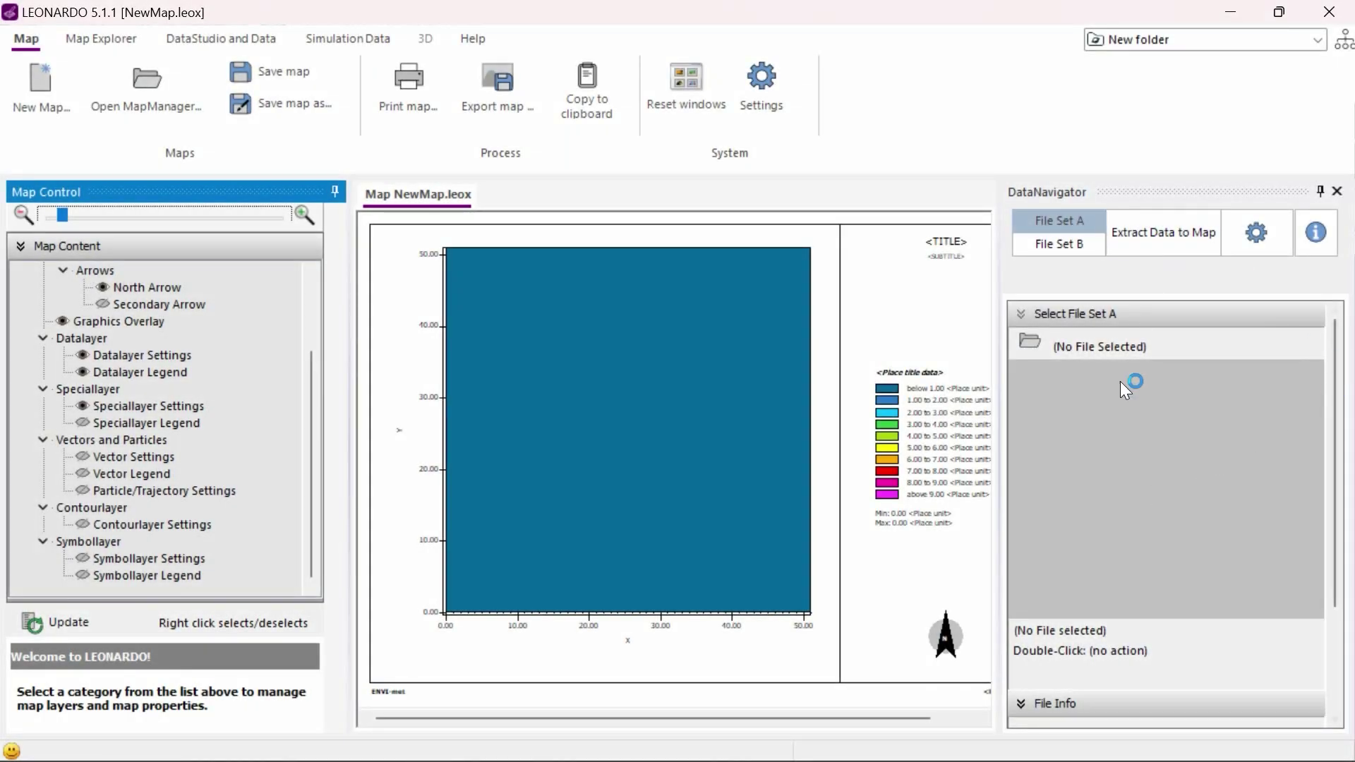
click(1022, 498)
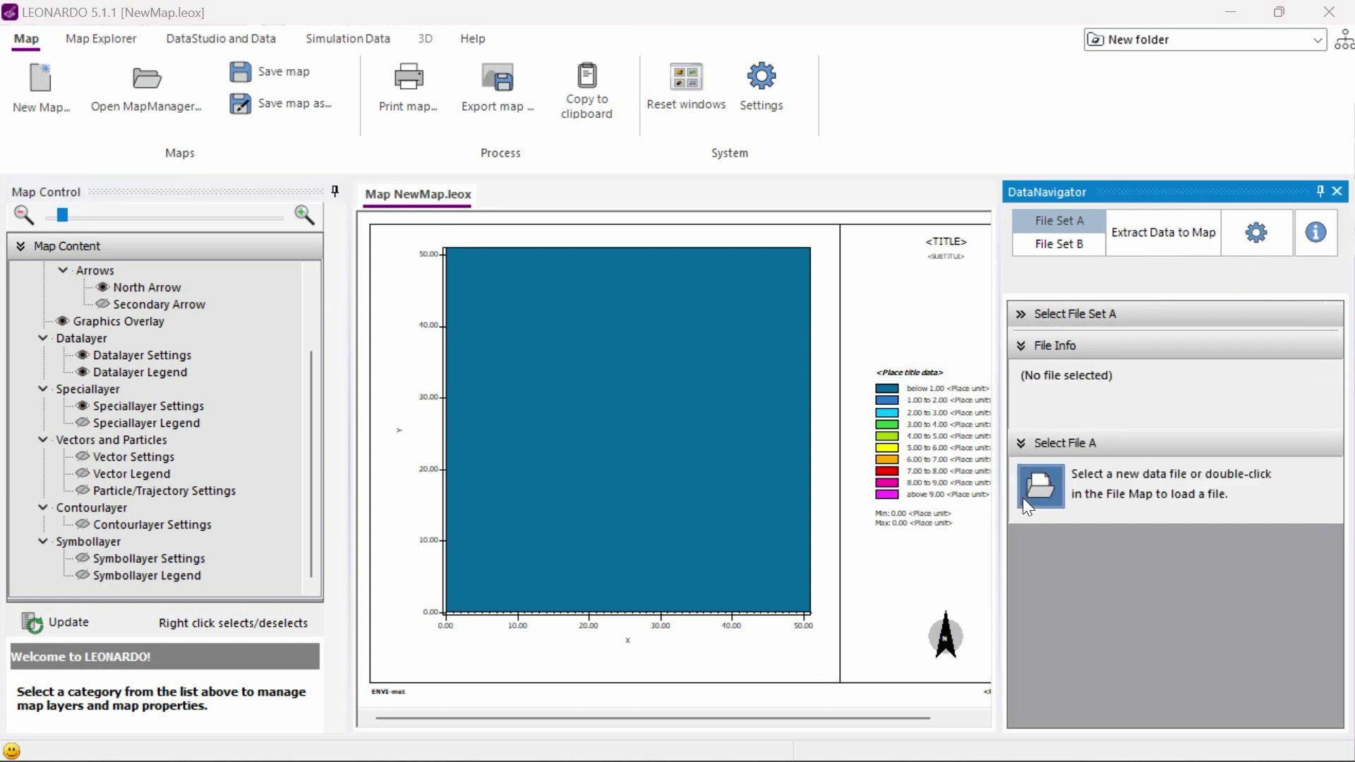
scroll(1007, 520, down, 1)
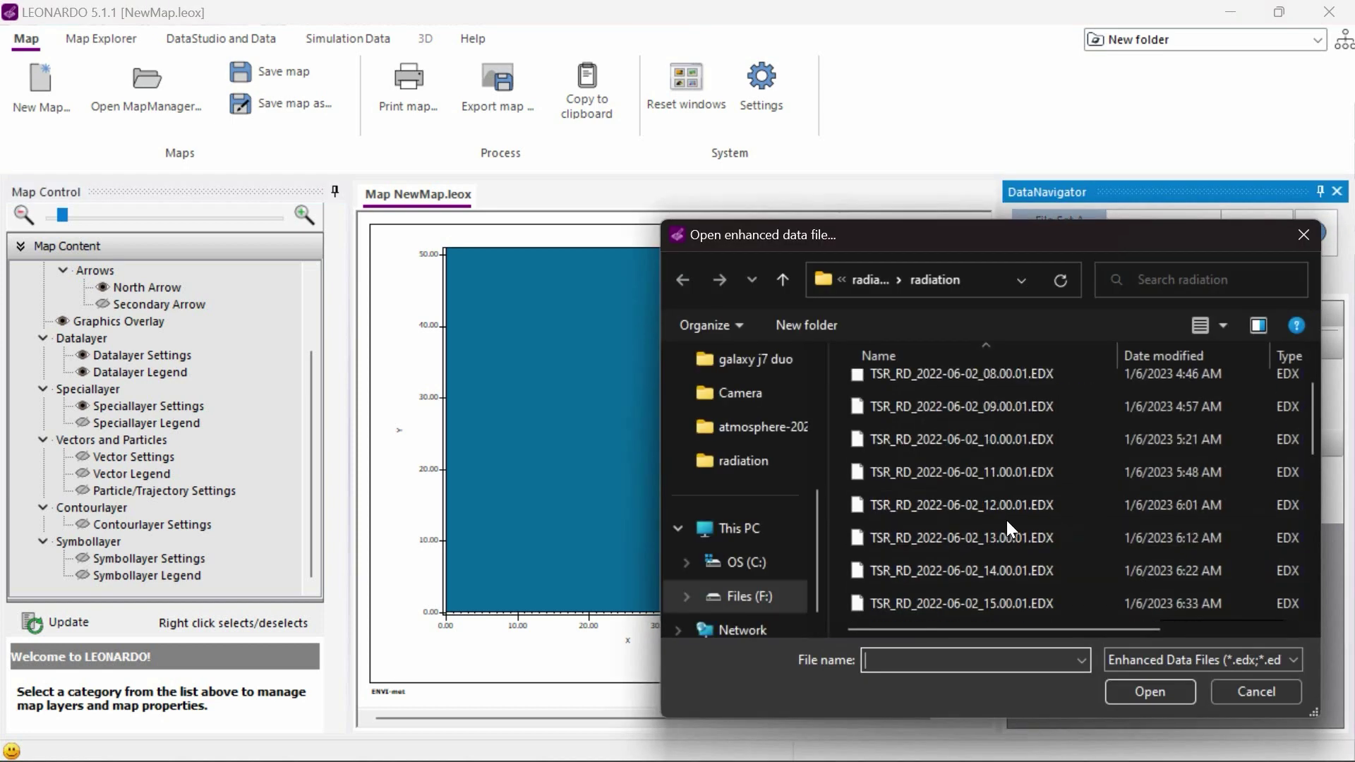
click(1020, 518)
click(1150, 691)
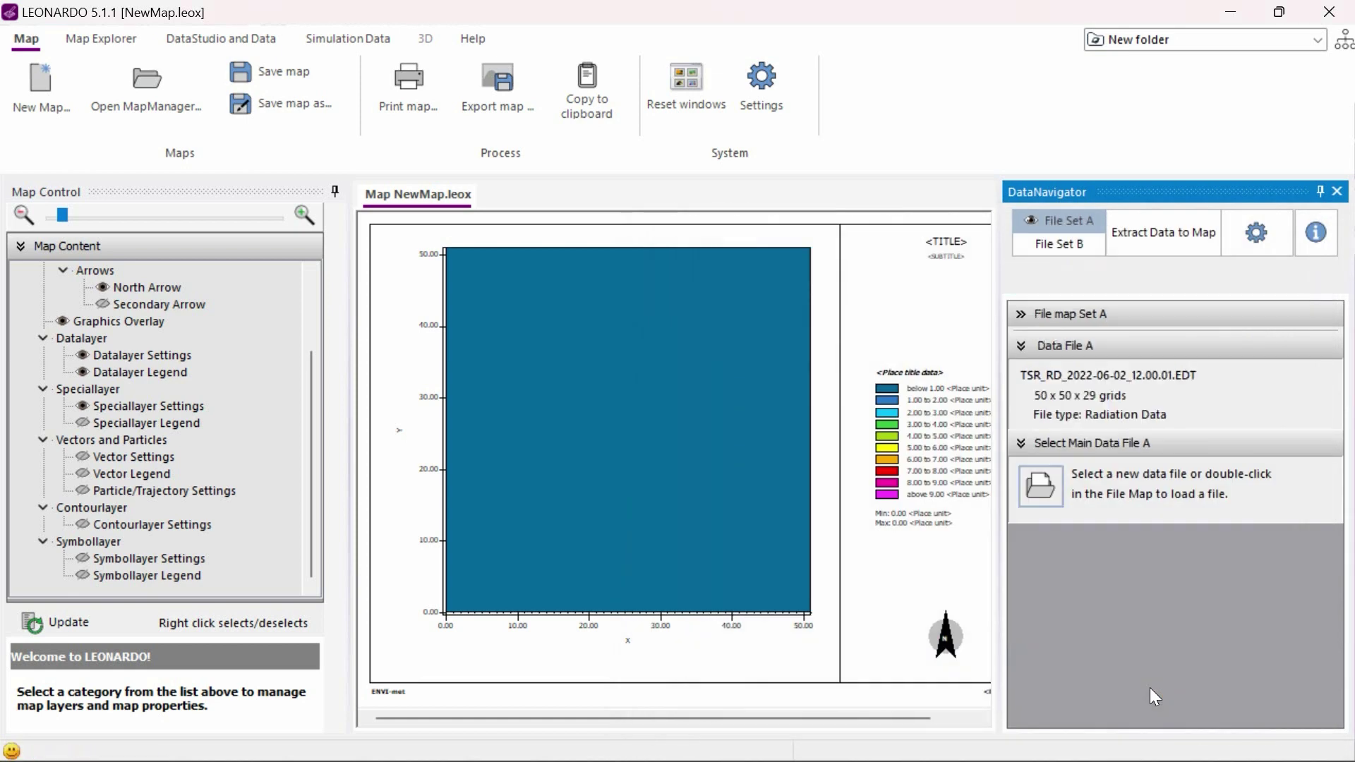
- Pick the mapped variable, raise the k level, and extract the 2D X-Y slice
click(1139, 240)
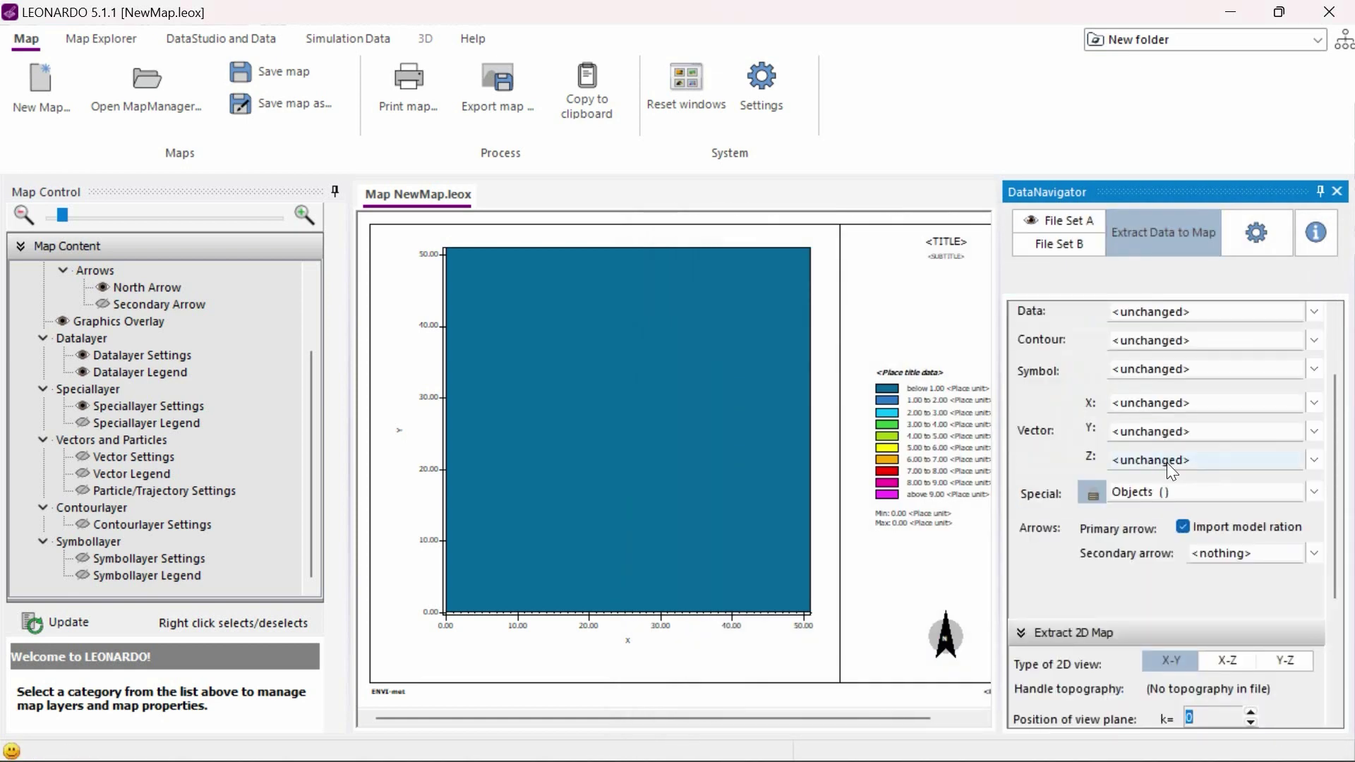
click(1312, 313)
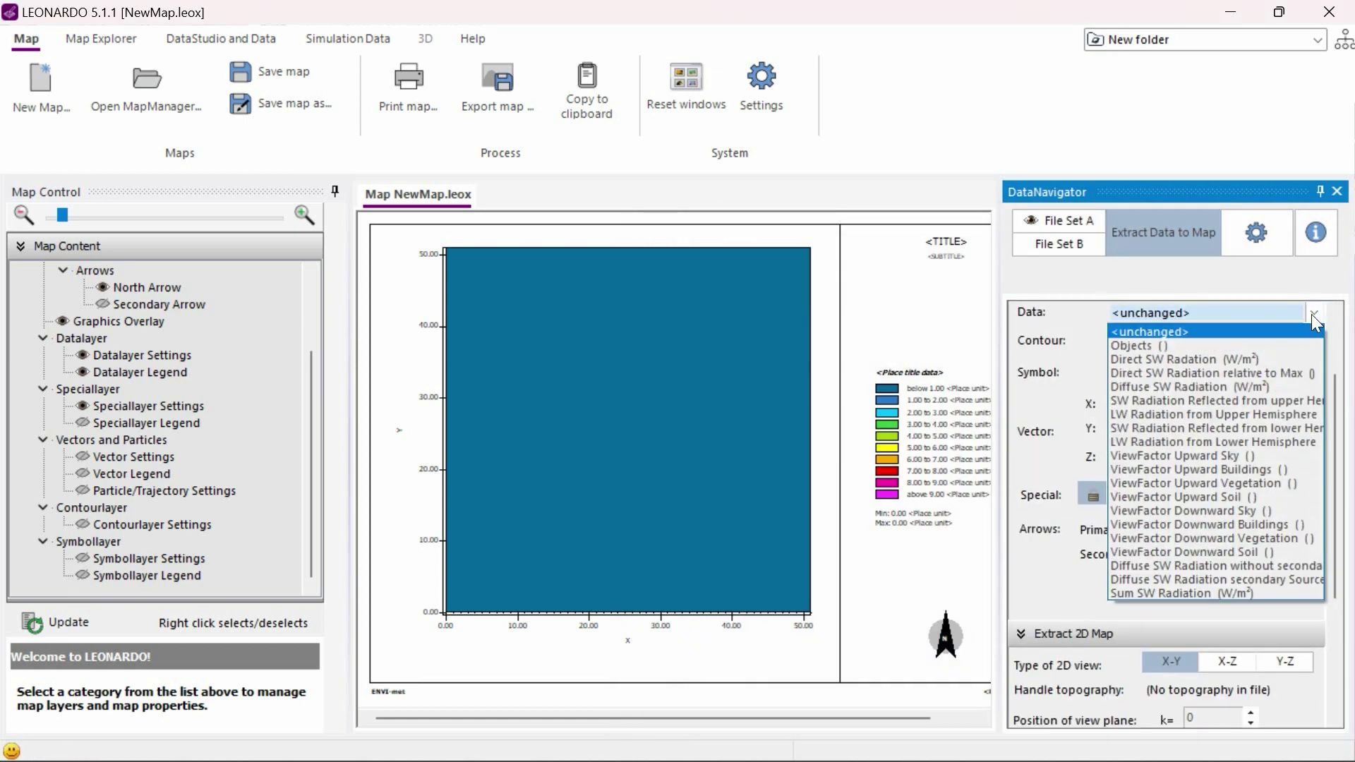
click(1265, 388)
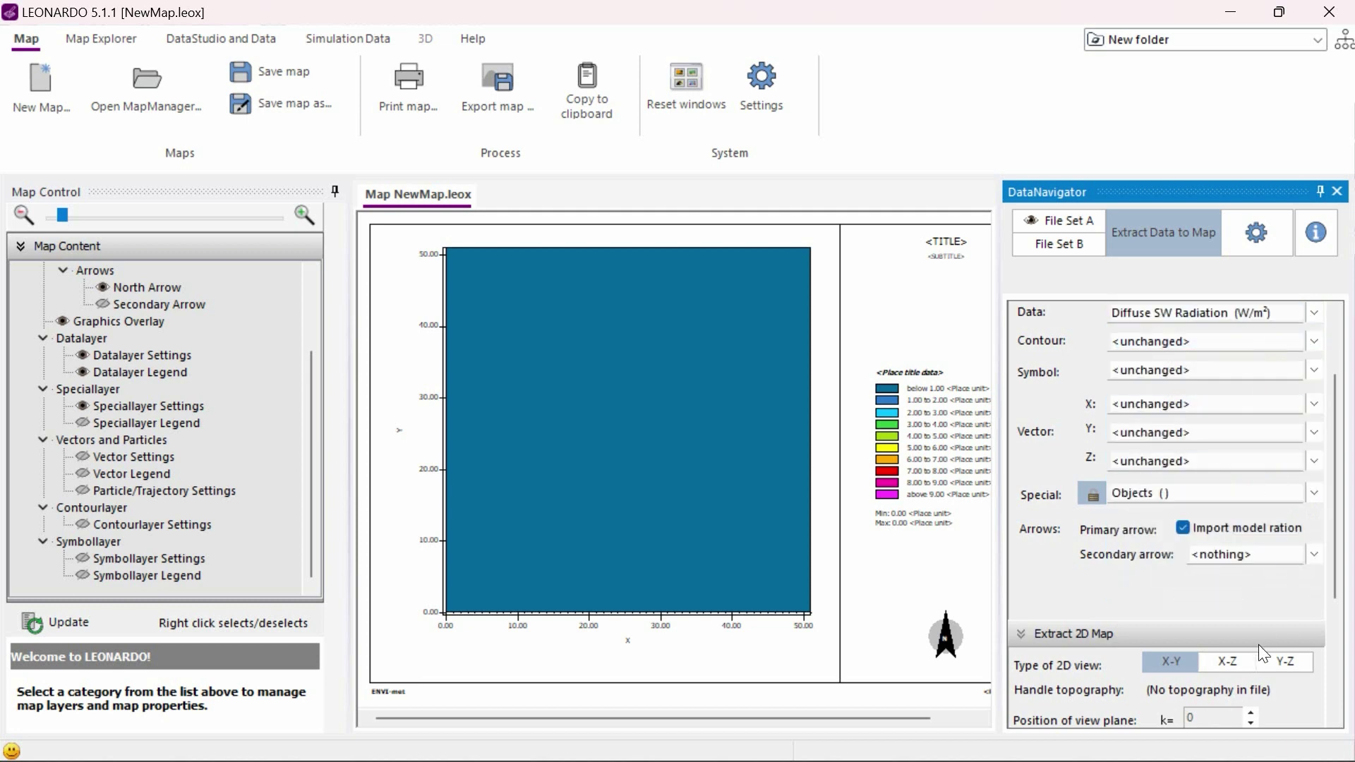
scroll(1338, 588, down, 3)
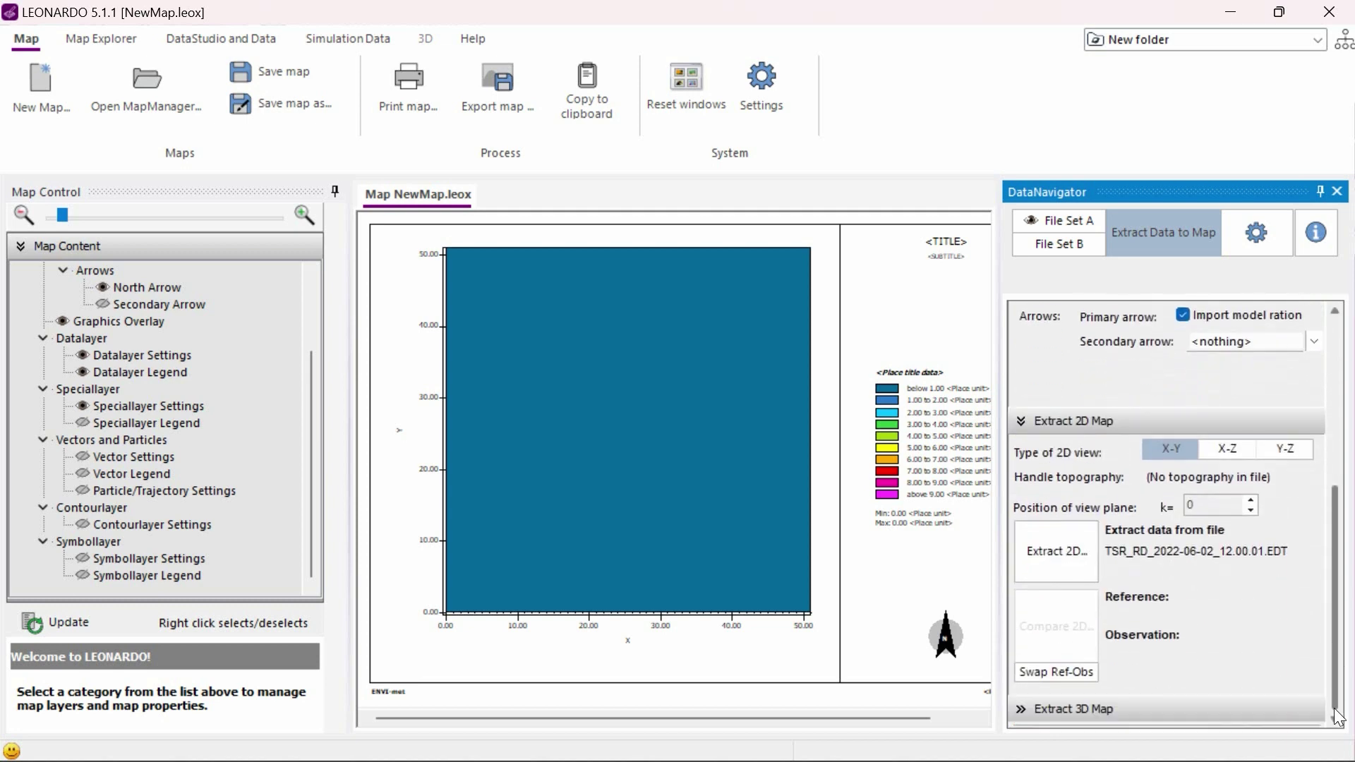
click(1251, 501)
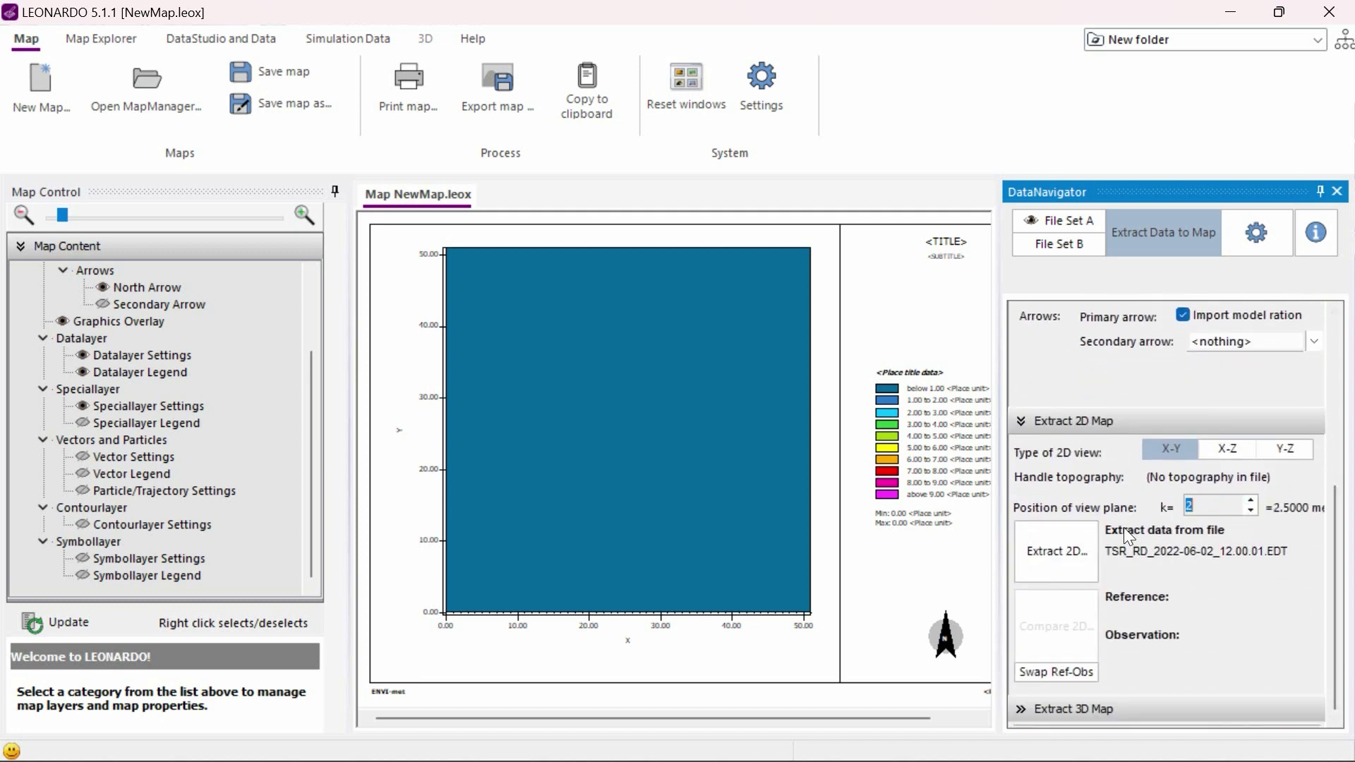
click(1052, 541)
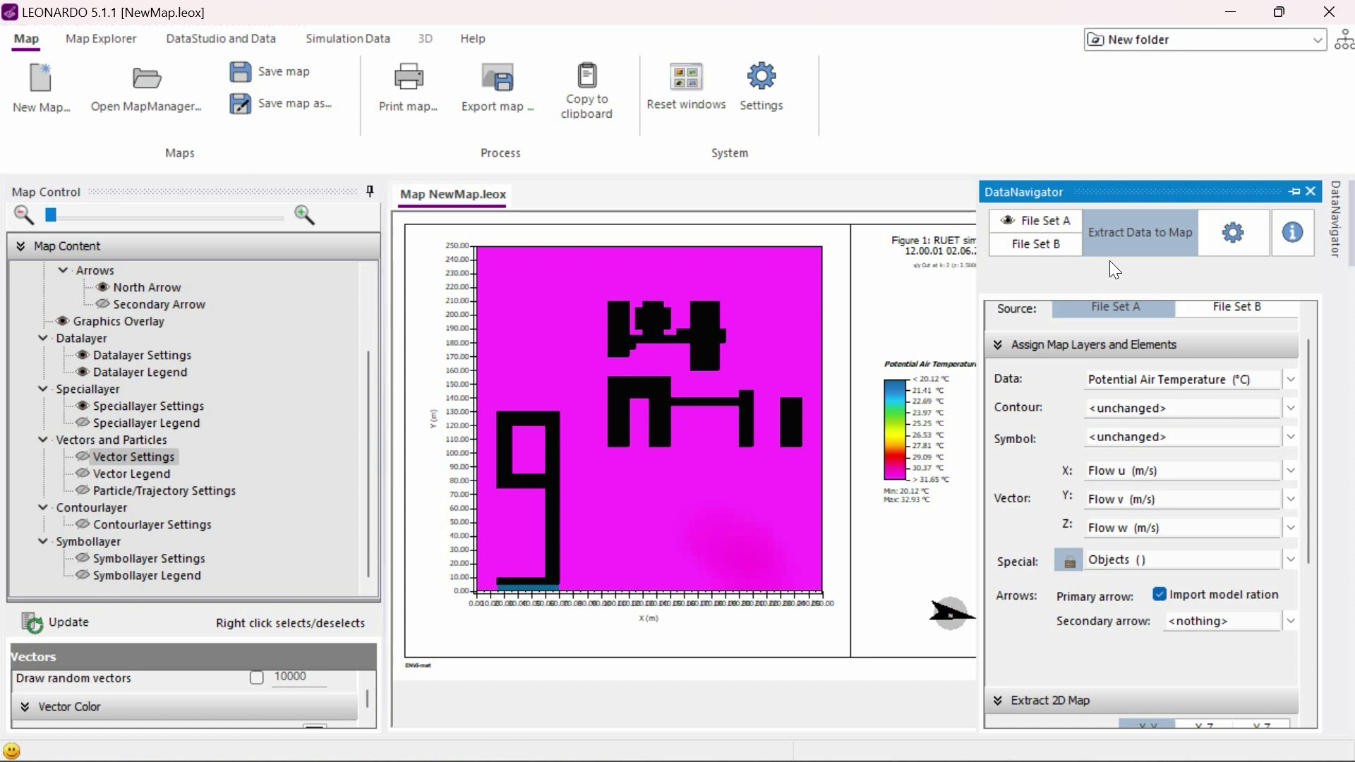
- Pin the DataNavigator panel so it stays docked beside the map
click(1157, 474)
click(1294, 191)
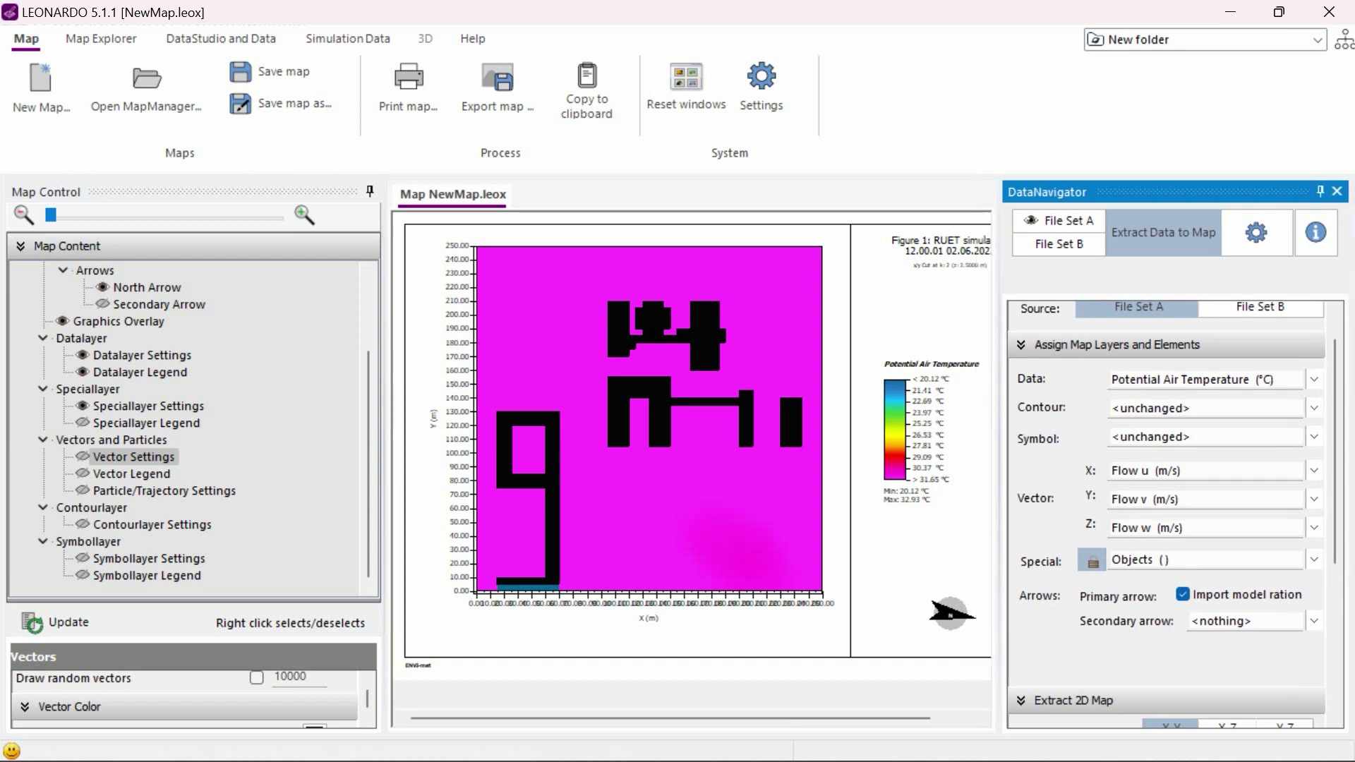
- Turn on Vector Settings and draw the wind arrows at 10000 random positions
click(82, 456)
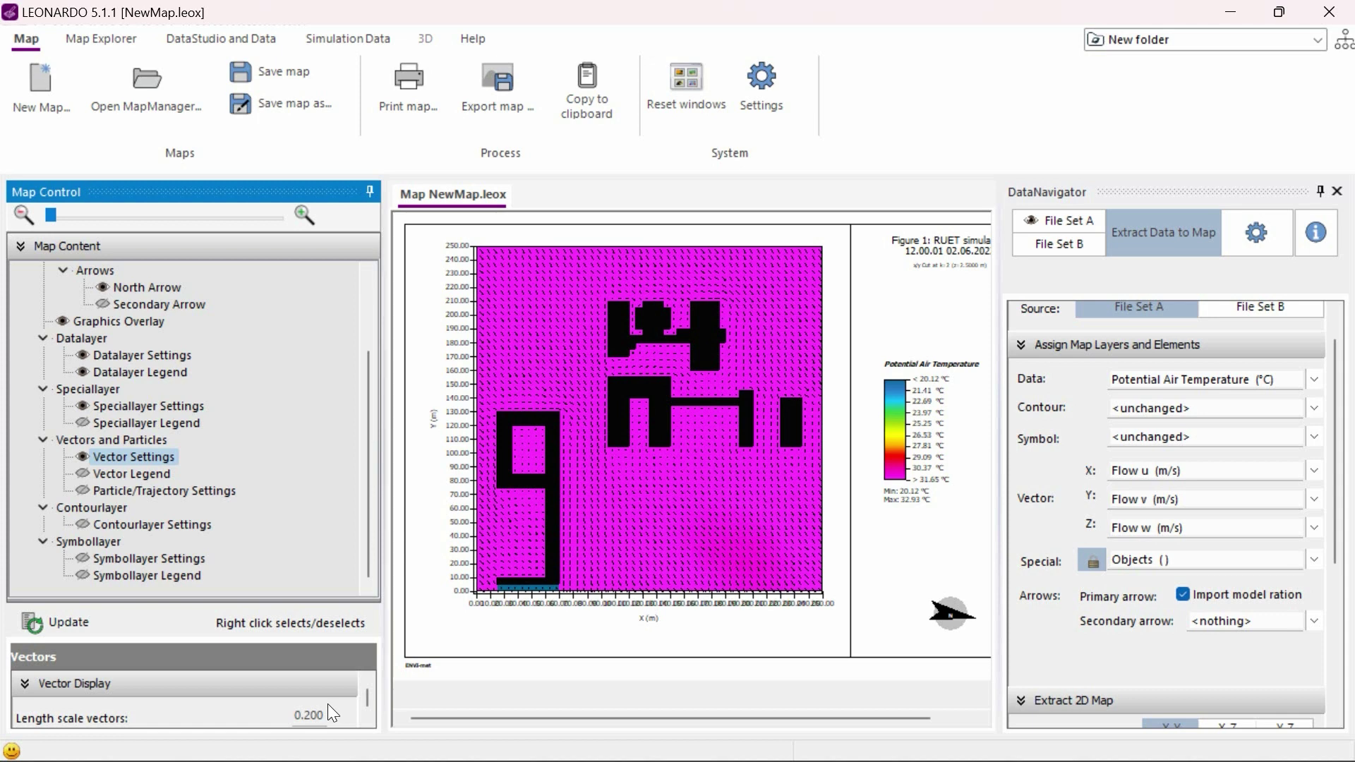
scroll(327, 704, down, 5)
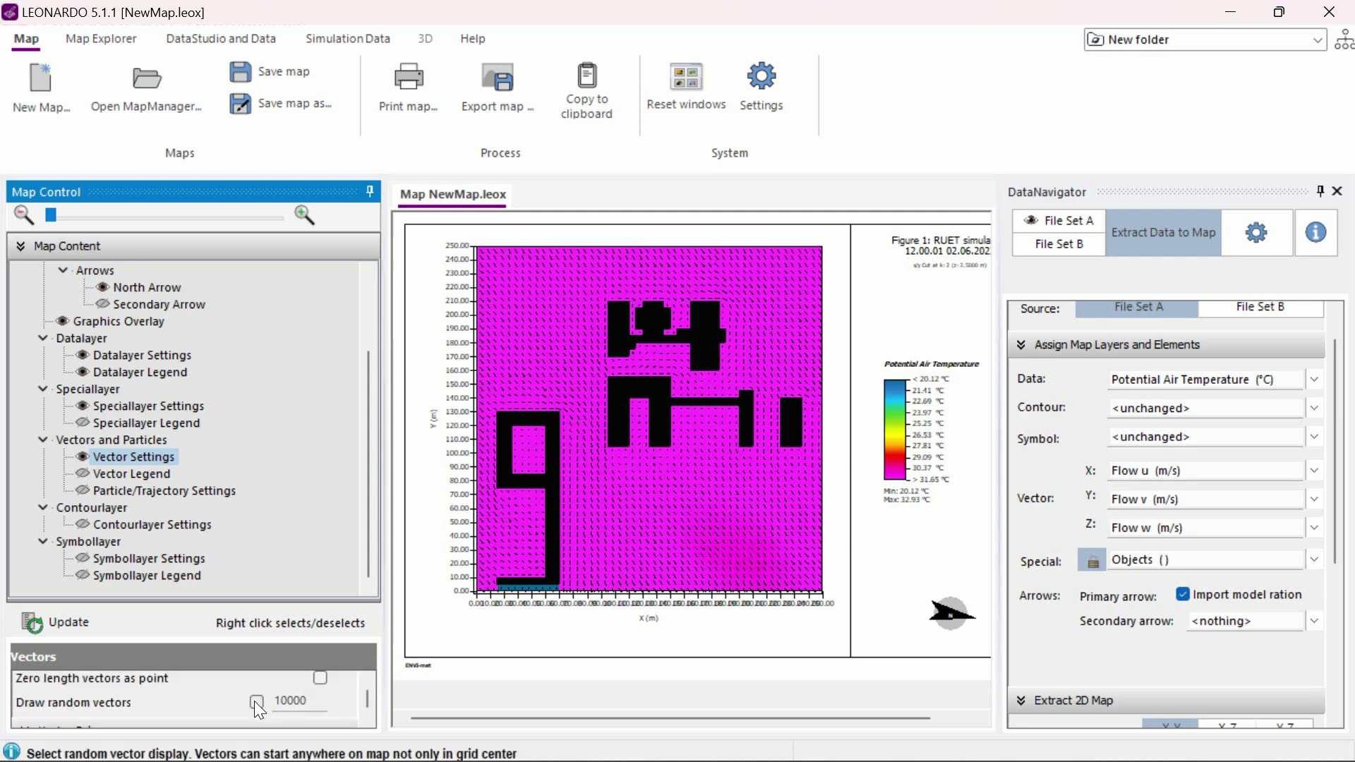
click(256, 702)
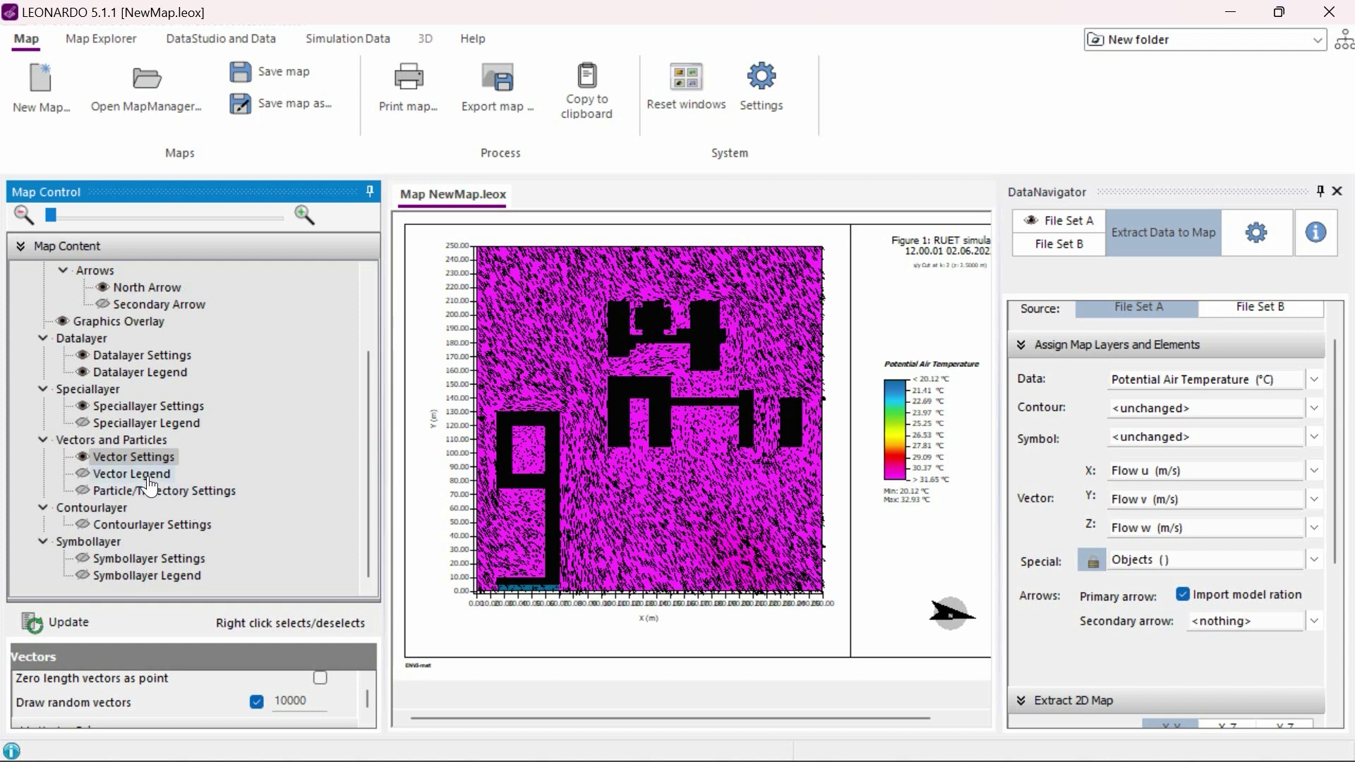
- Hide the Datalayer colour fill and colour the vector arrows with the data-layer palette
click(83, 356)
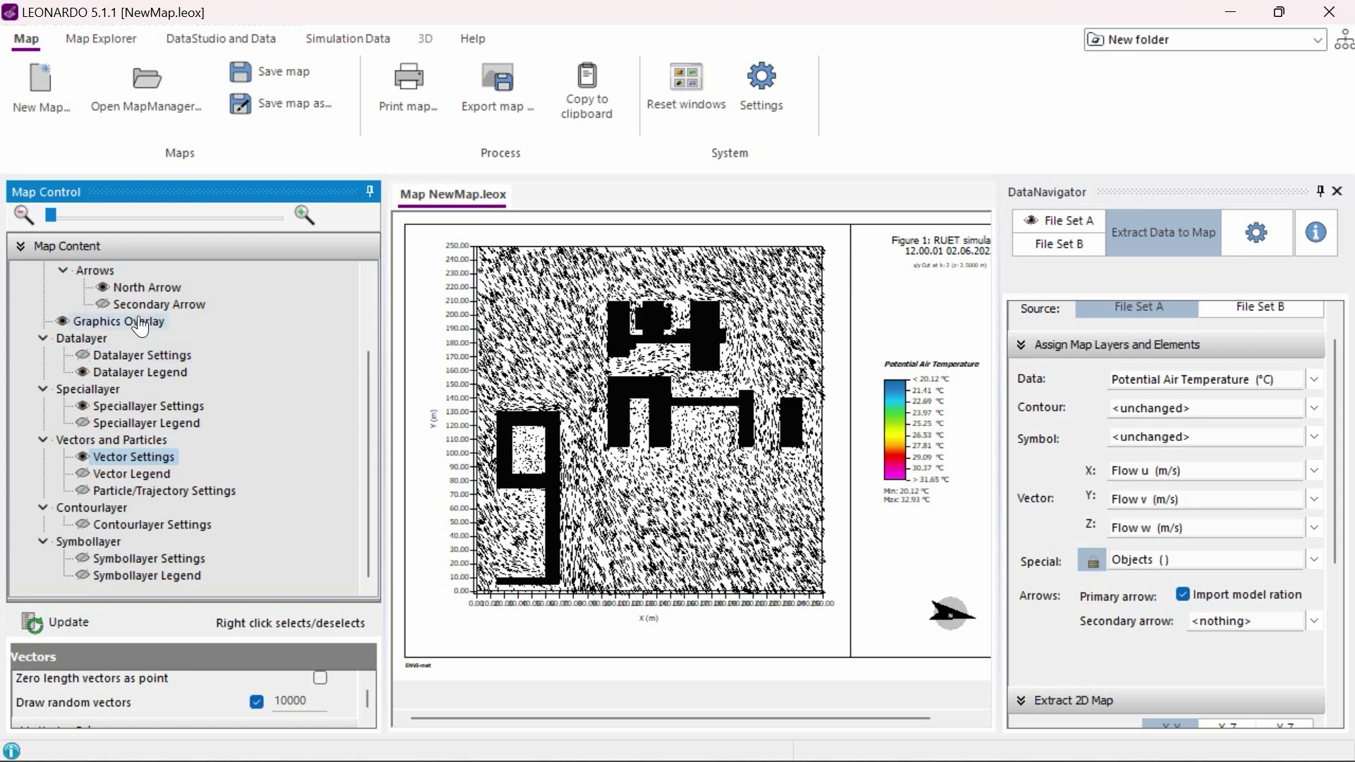
scroll(221, 720, down, 2)
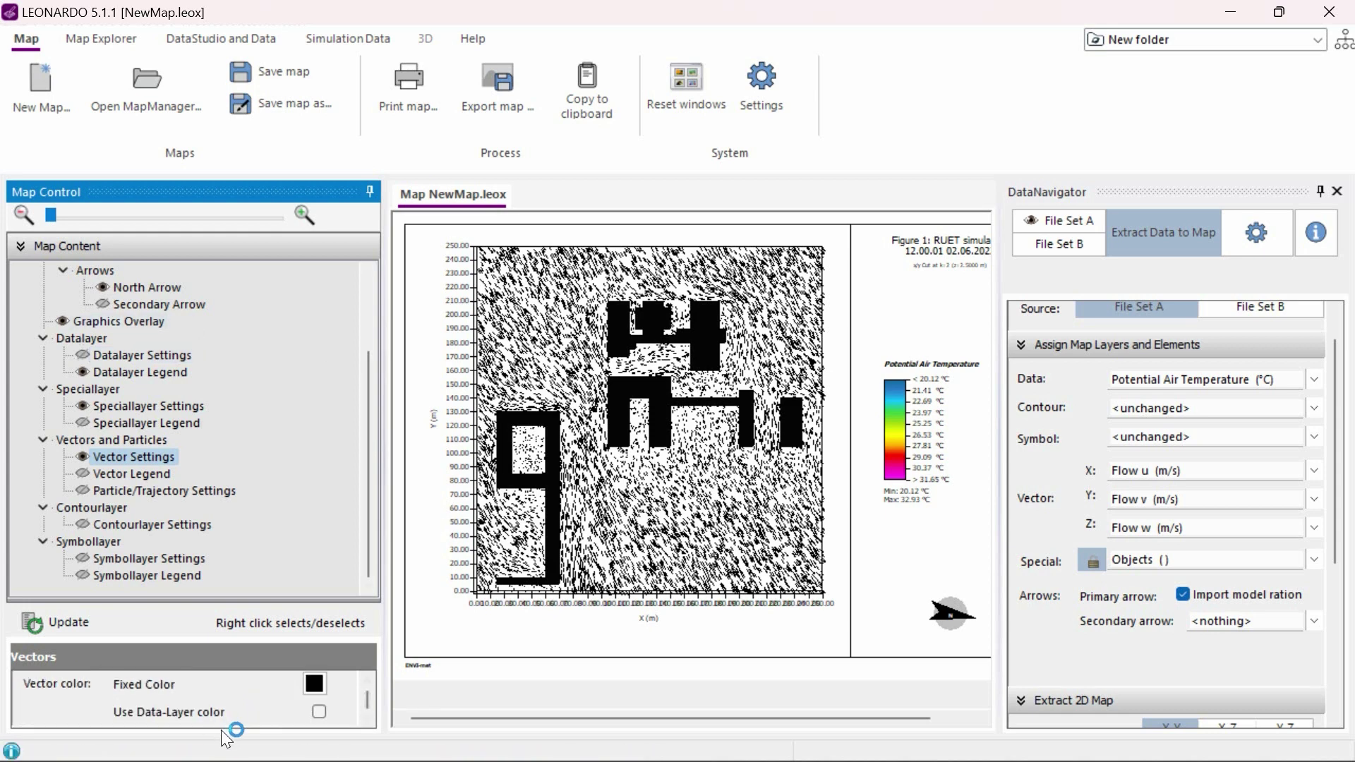
click(319, 711)
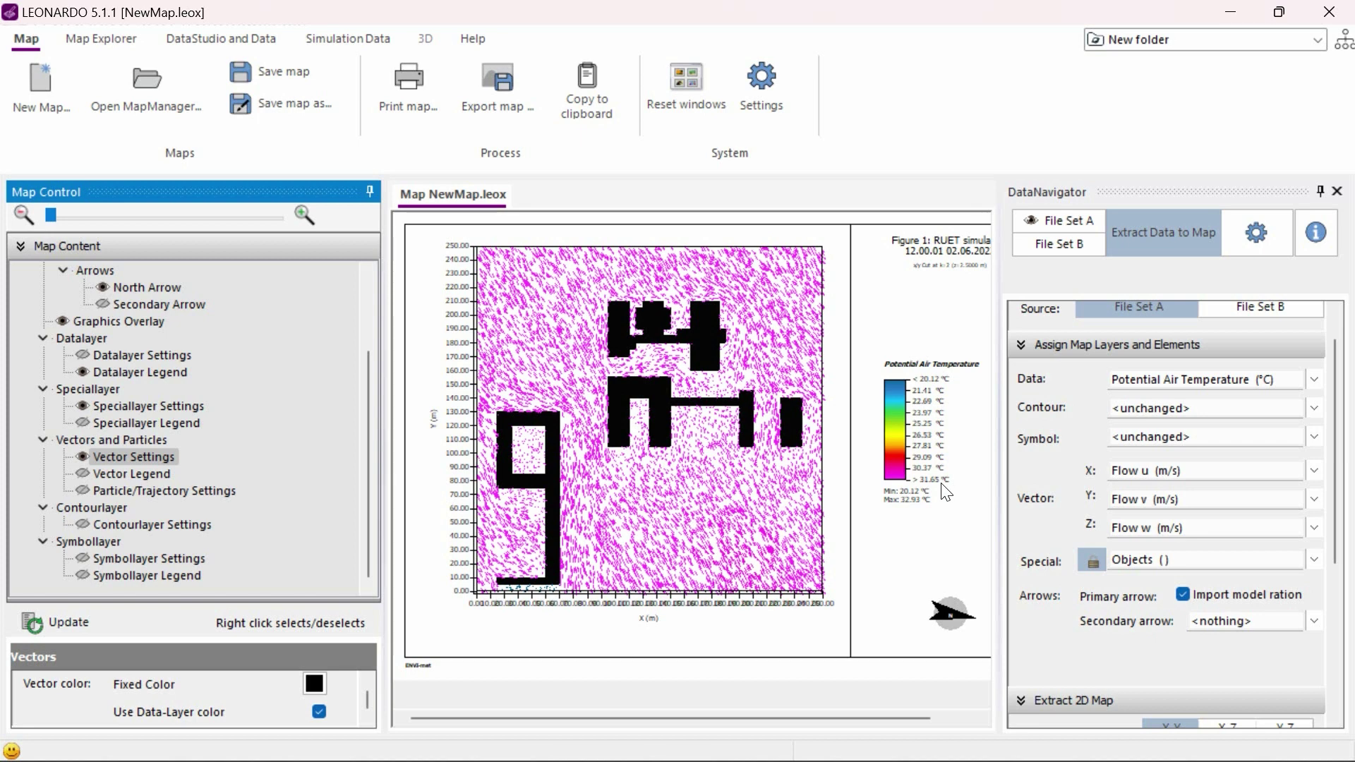
- Set the mapped data to Wind Speed (m/s) and extract a new 2D map
click(1172, 378)
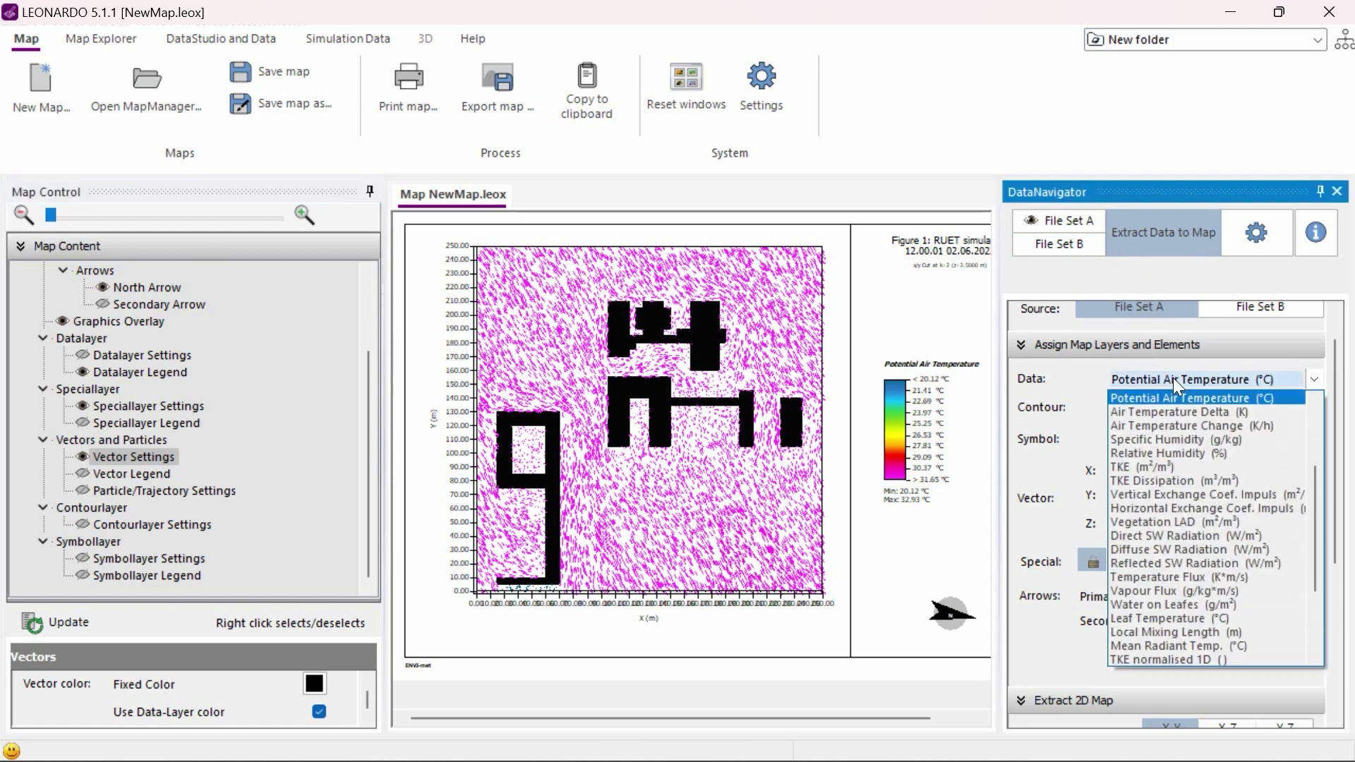
scroll(1179, 423, up, 2)
scroll(1177, 422, up, 2)
click(1175, 425)
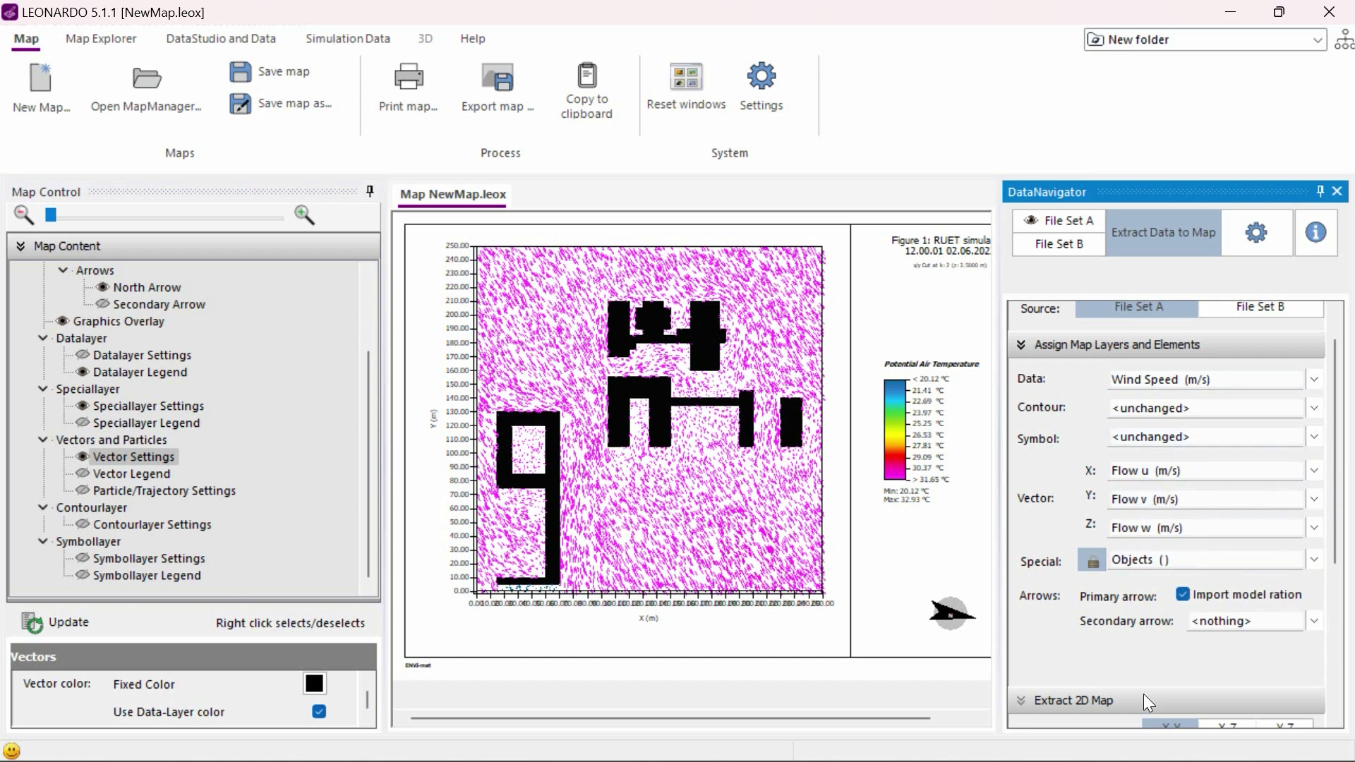
scroll(1339, 563, down, 1)
scroll(1339, 562, down, 3)
click(1067, 627)
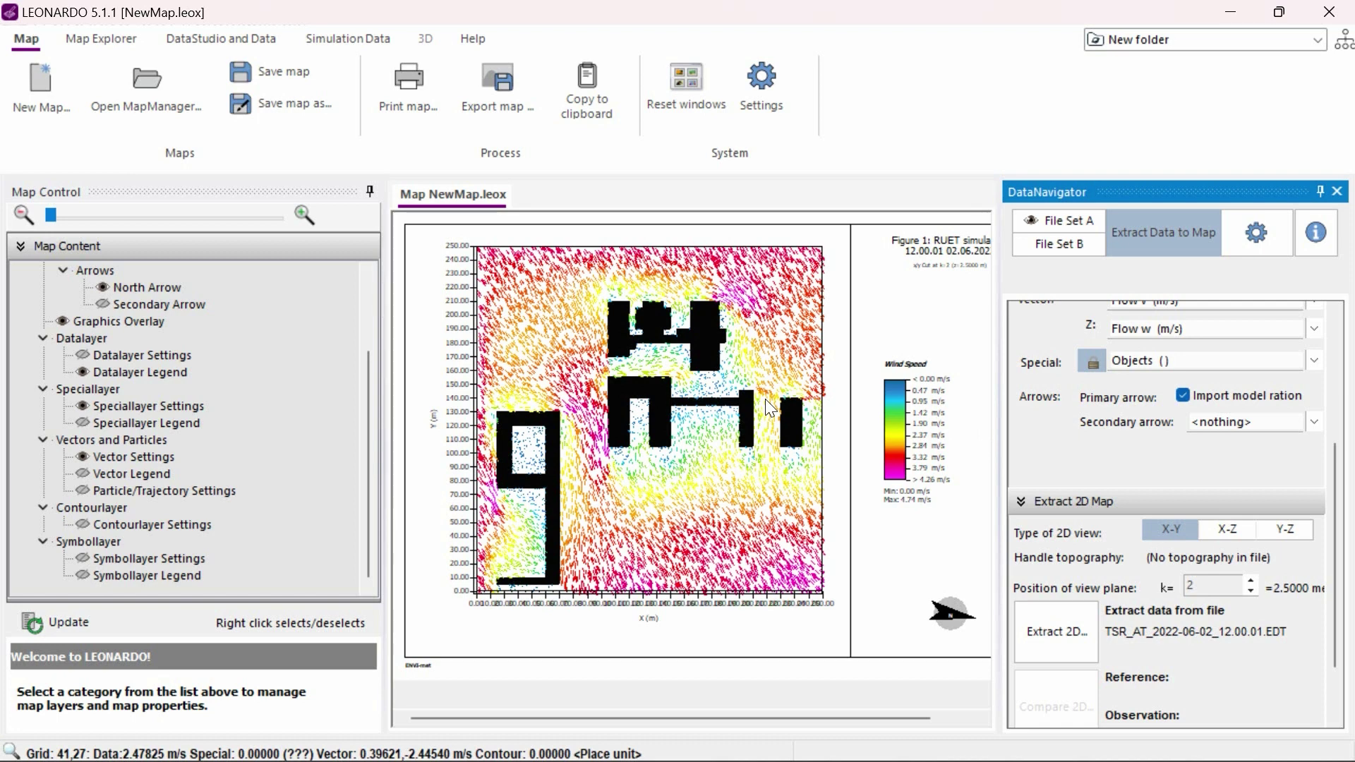
- Explore grid cell 21,35 and chart Air Temperature Change over the whole simulation period
right_click(627, 348)
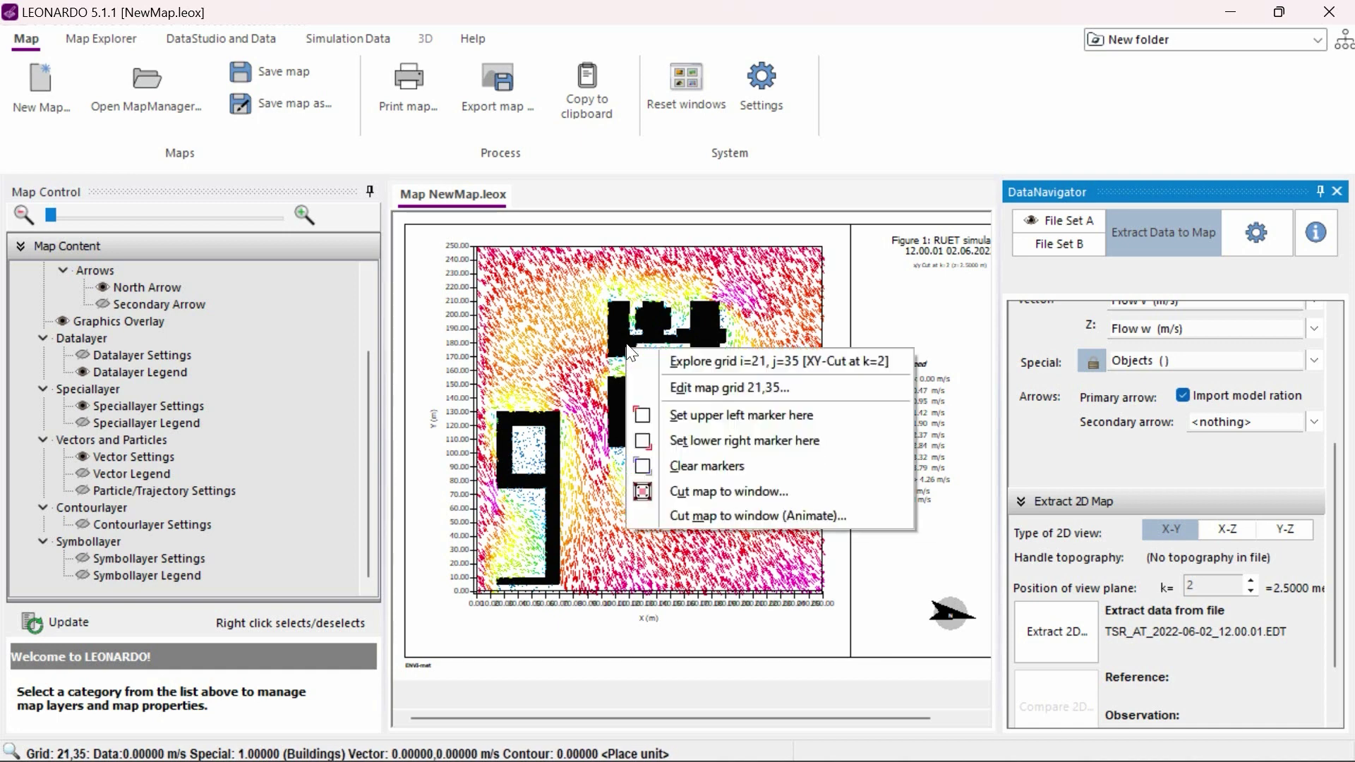
click(704, 359)
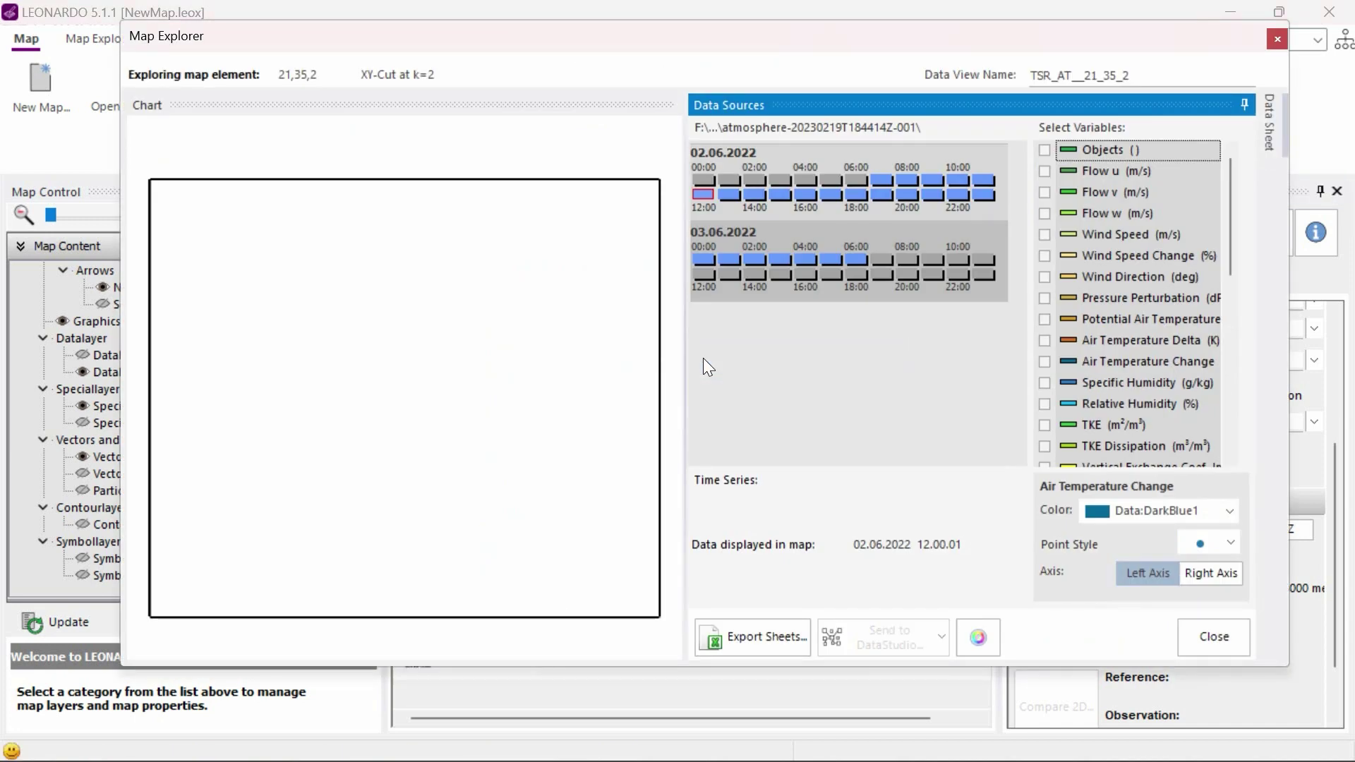
right_click(705, 199)
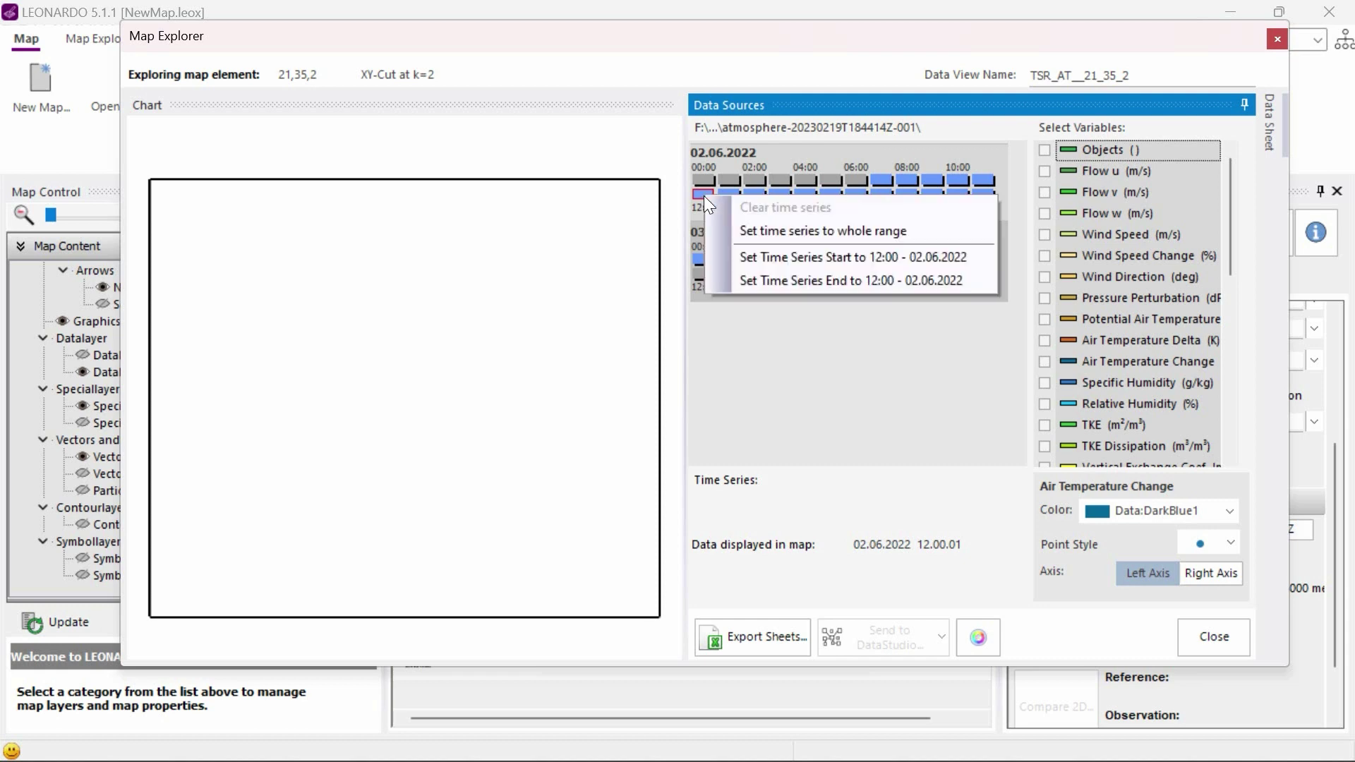
click(727, 224)
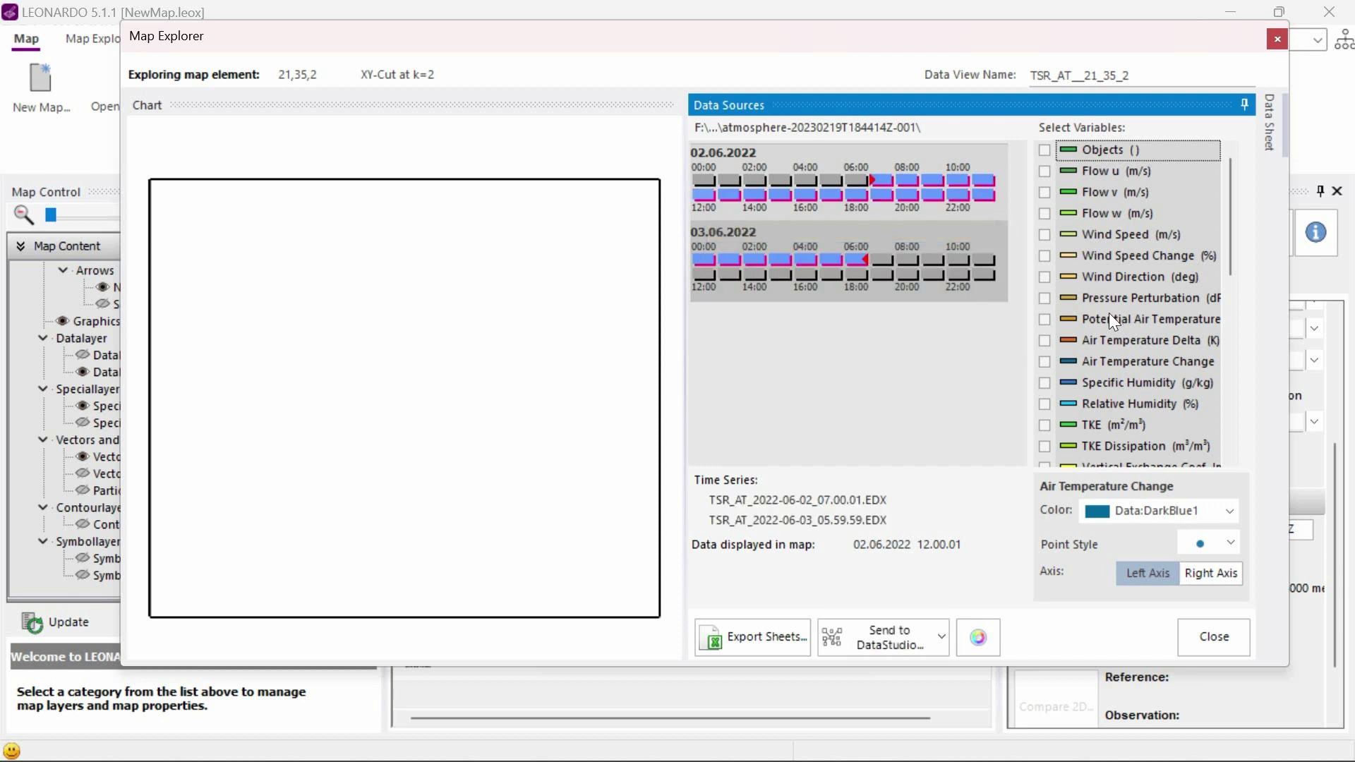
click(1044, 362)
key(Down)
key(Down)
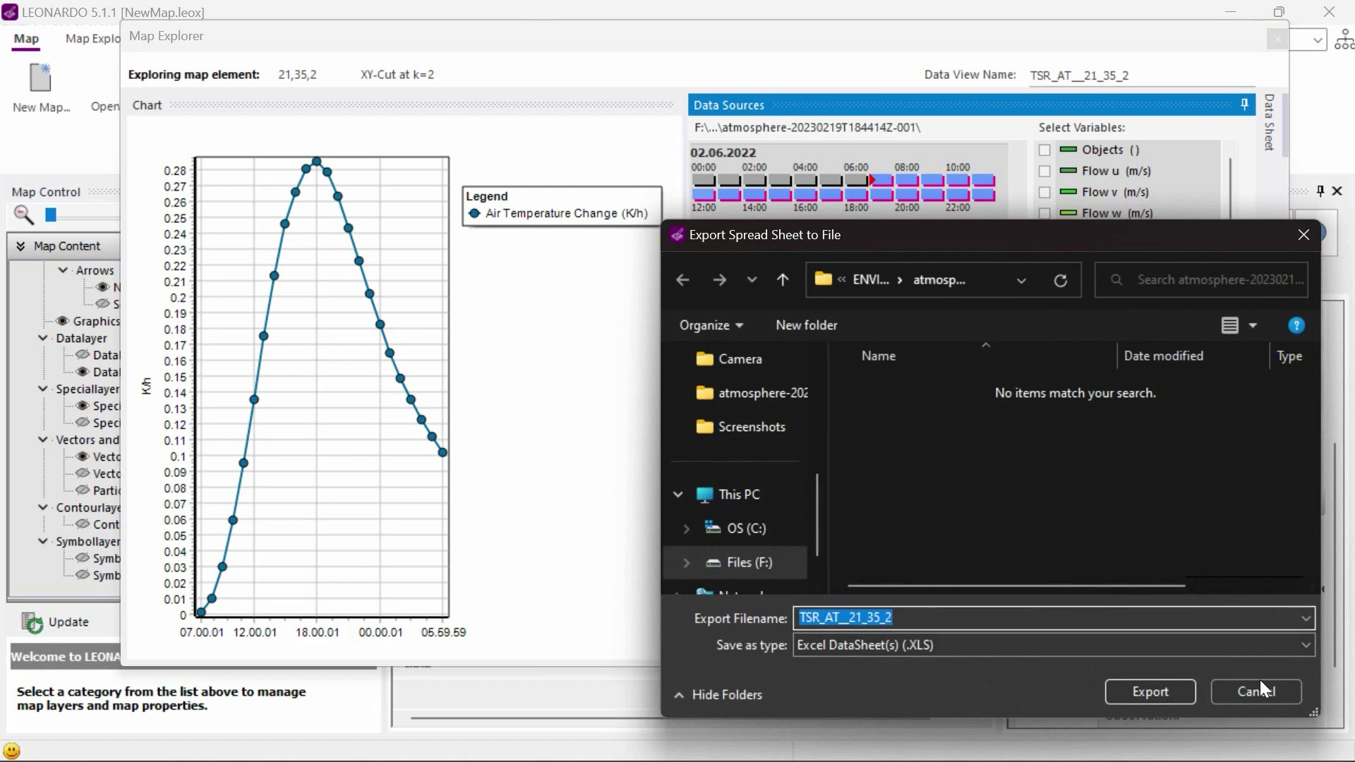
- Close the Export Spread Sheet to File dialog, back to the cell 21,35,2 chart
click(1145, 688)
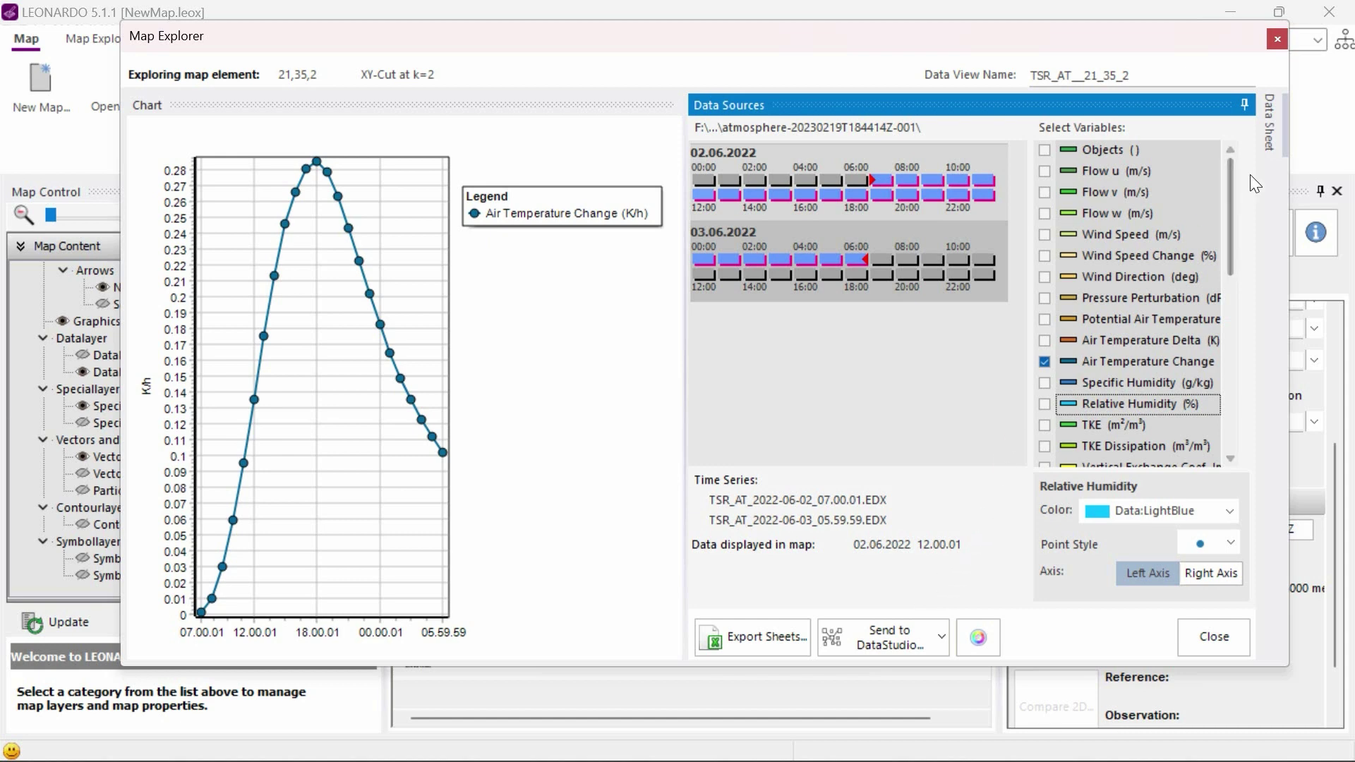
- Show only the selected variable in the Data Sheet, export it as TSR_AT__21_35_2 .XLS, close Map Explorer
mouse_move(1280, 141)
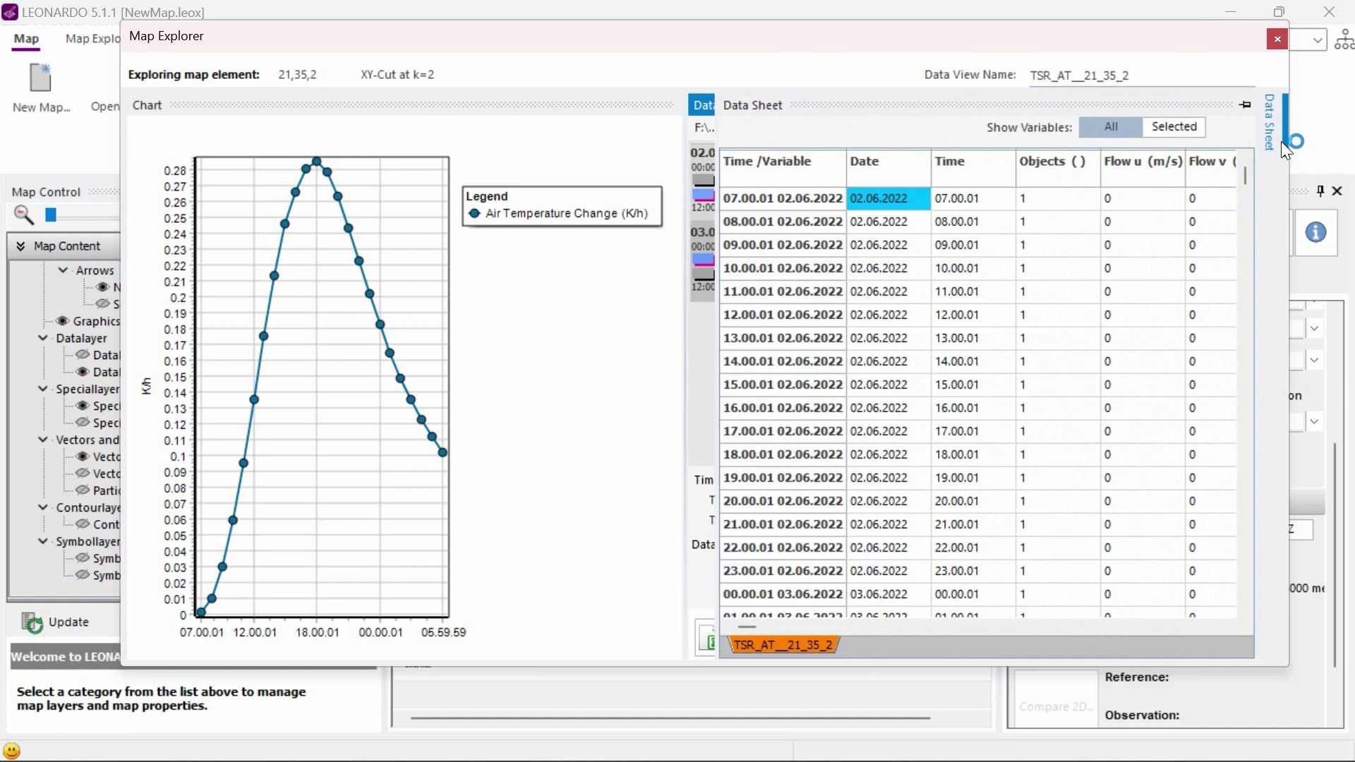
click(1280, 141)
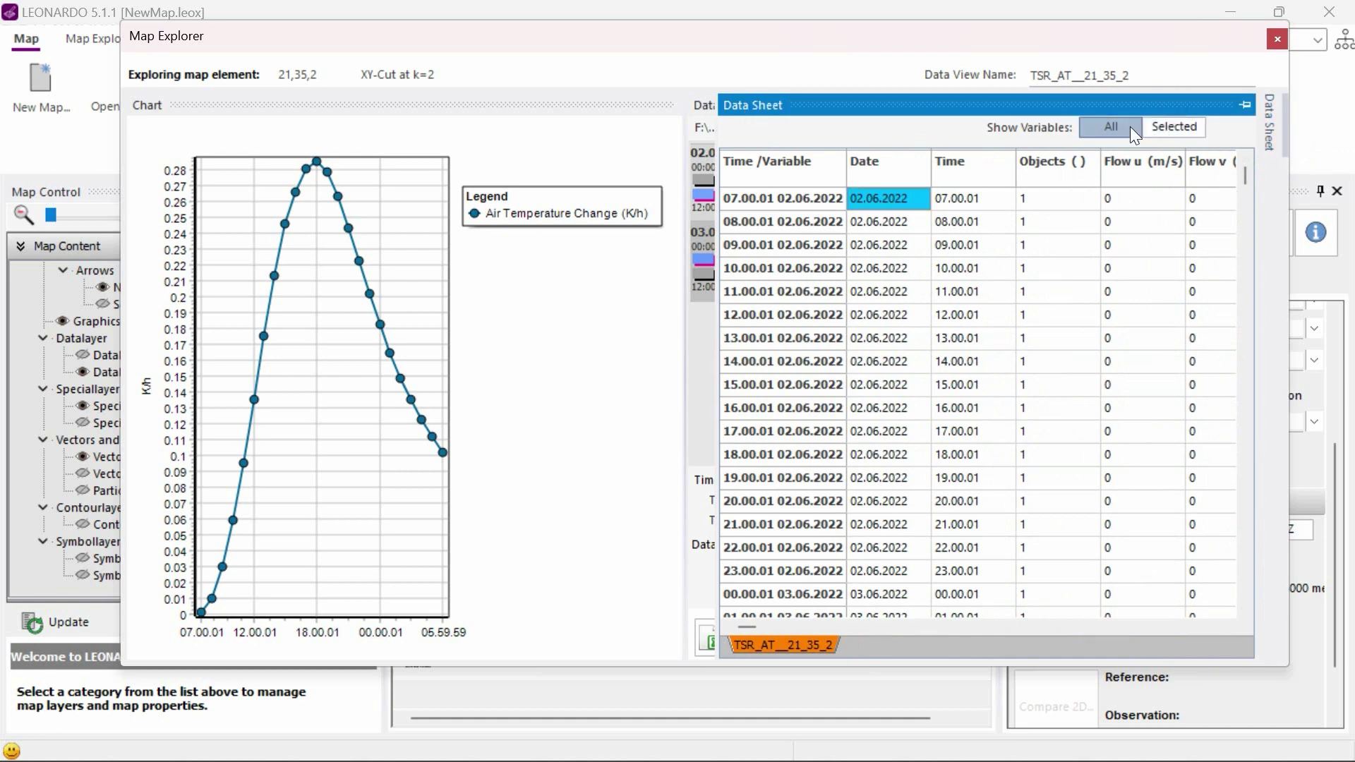
click(1170, 126)
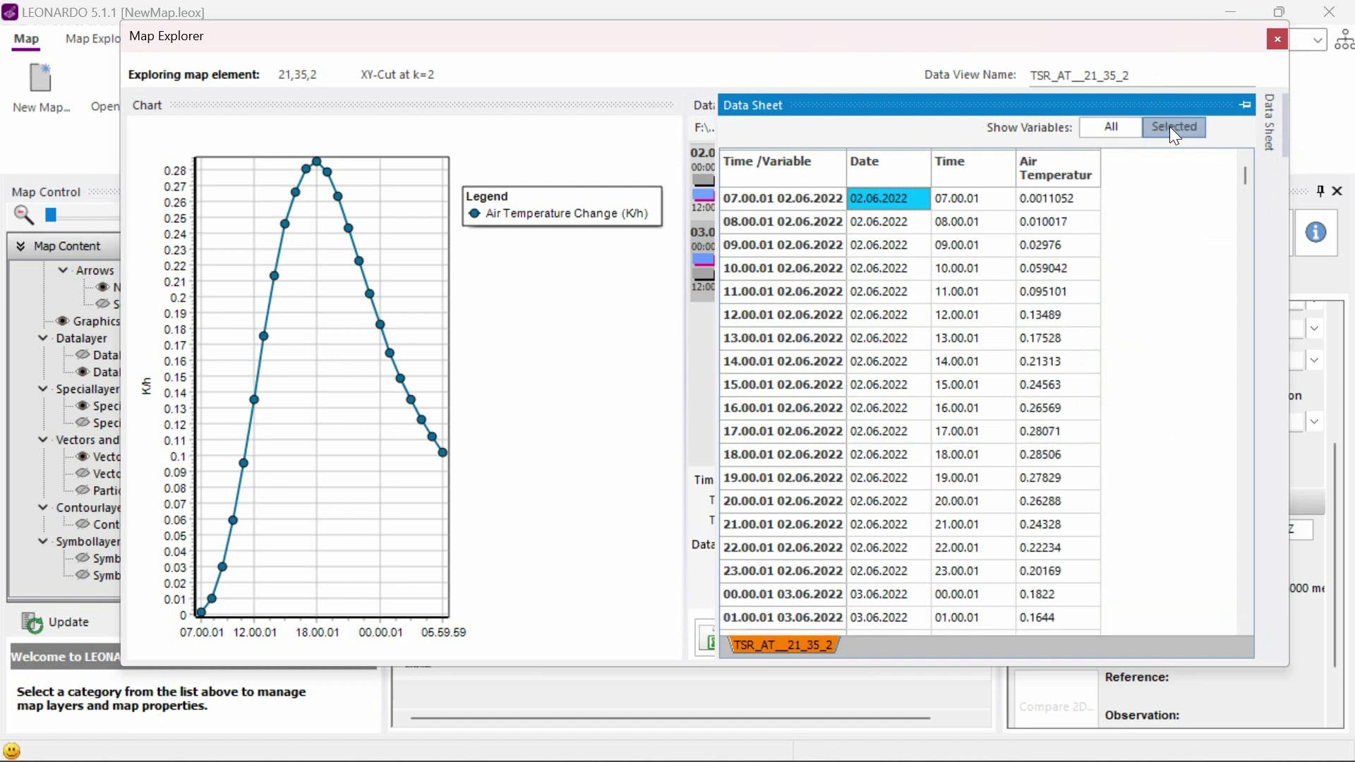
click(1244, 105)
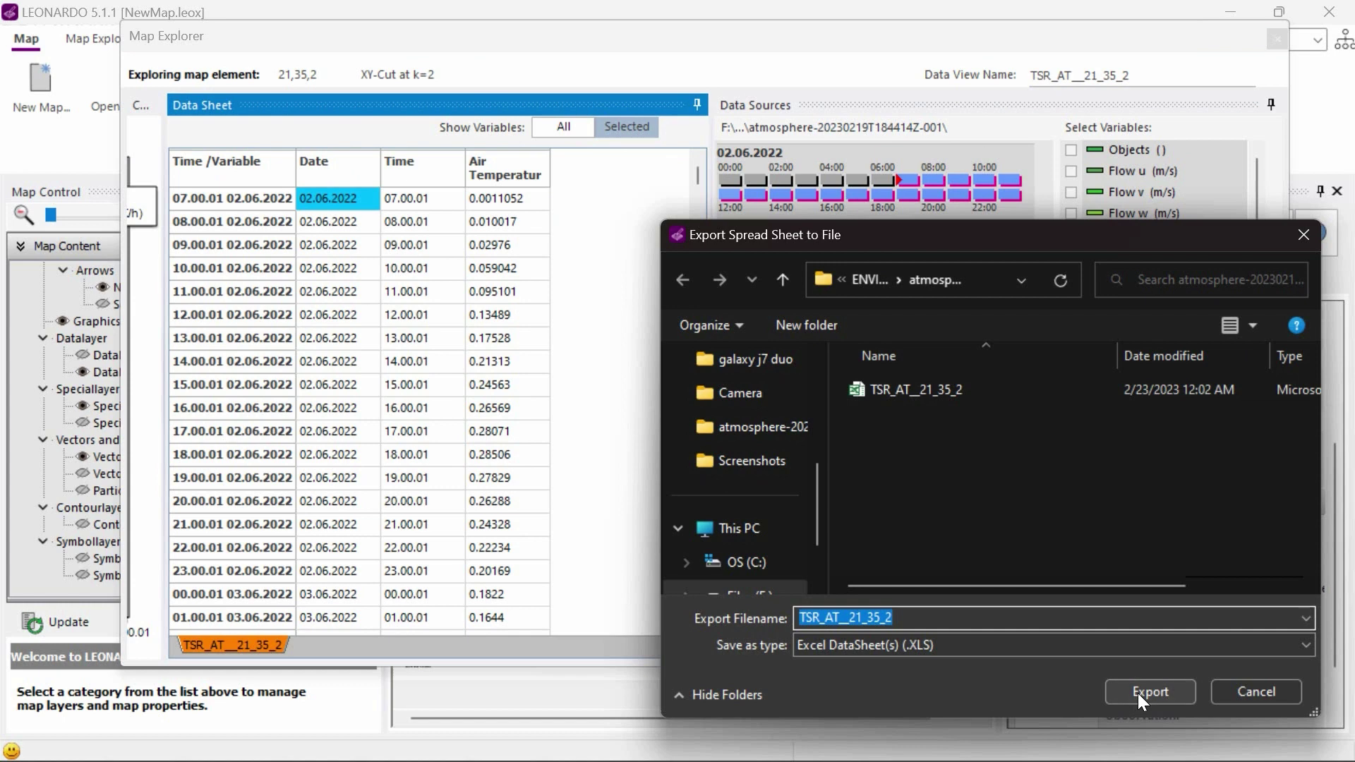
click(1137, 693)
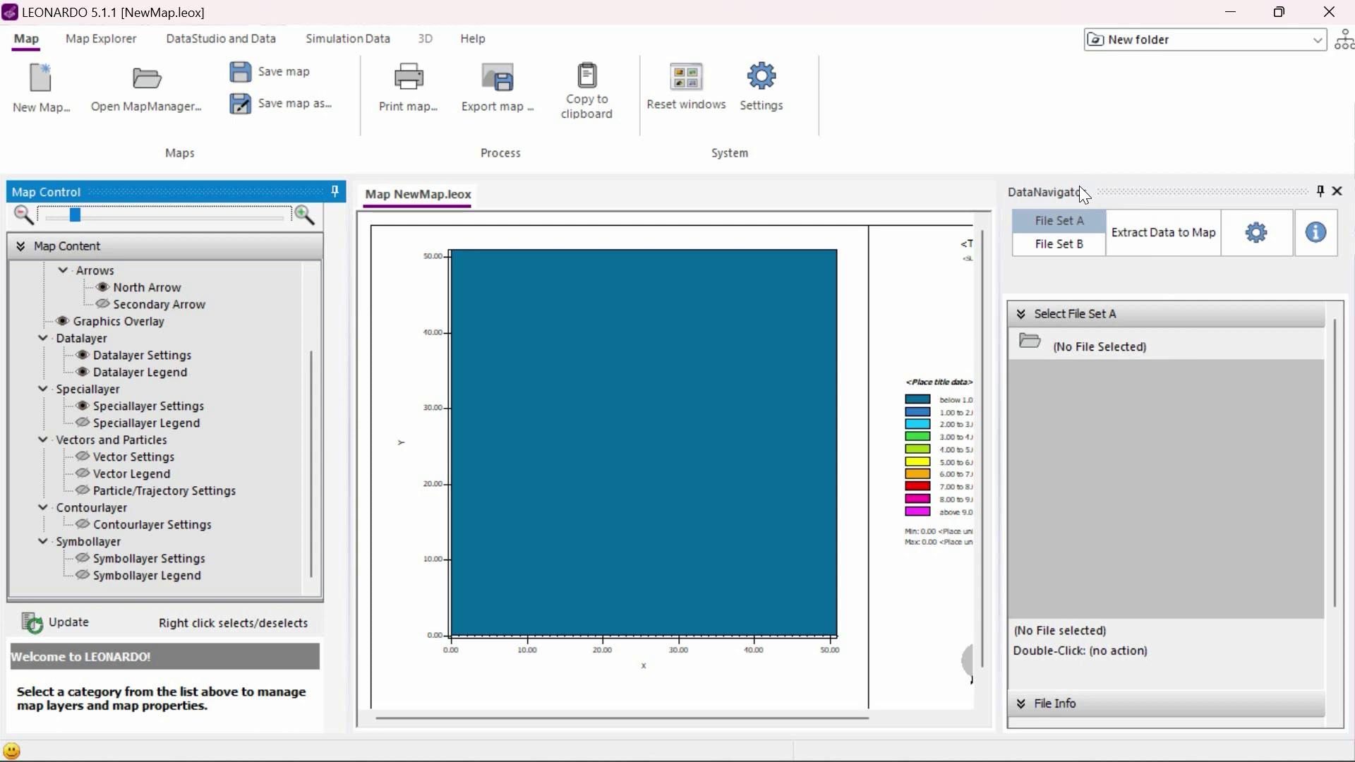
- Load TSR_AT_2022-06-02_12.00.01.EDX as File Set A's main data file and expand its file map
click(1056, 214)
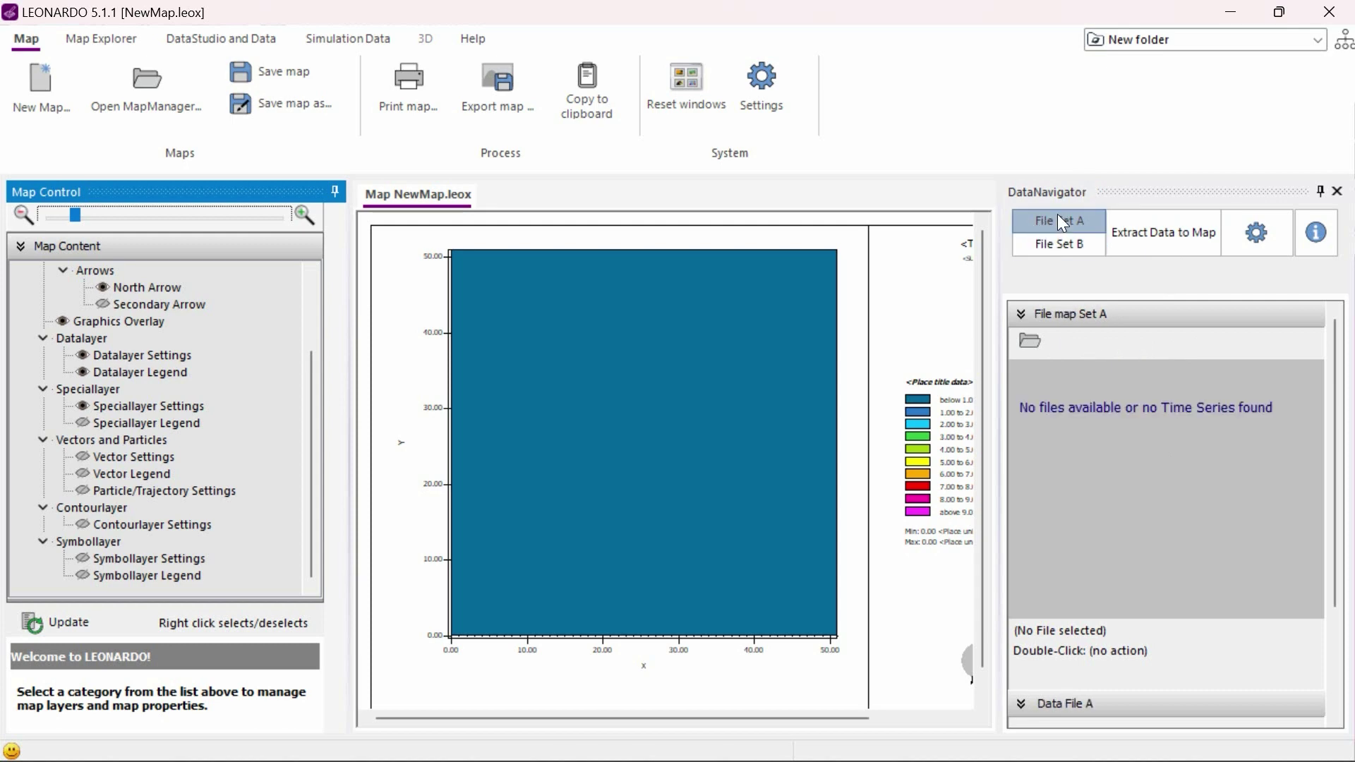
click(1047, 305)
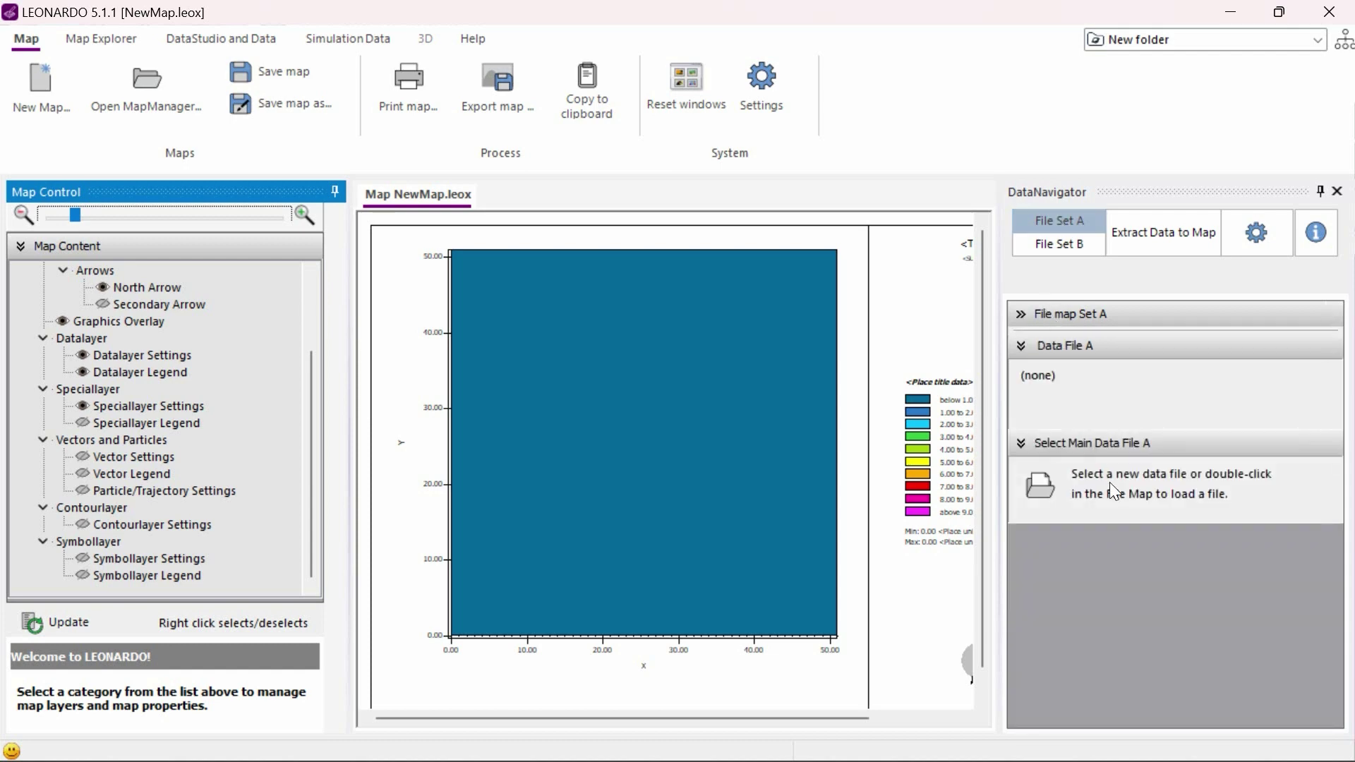
click(1040, 486)
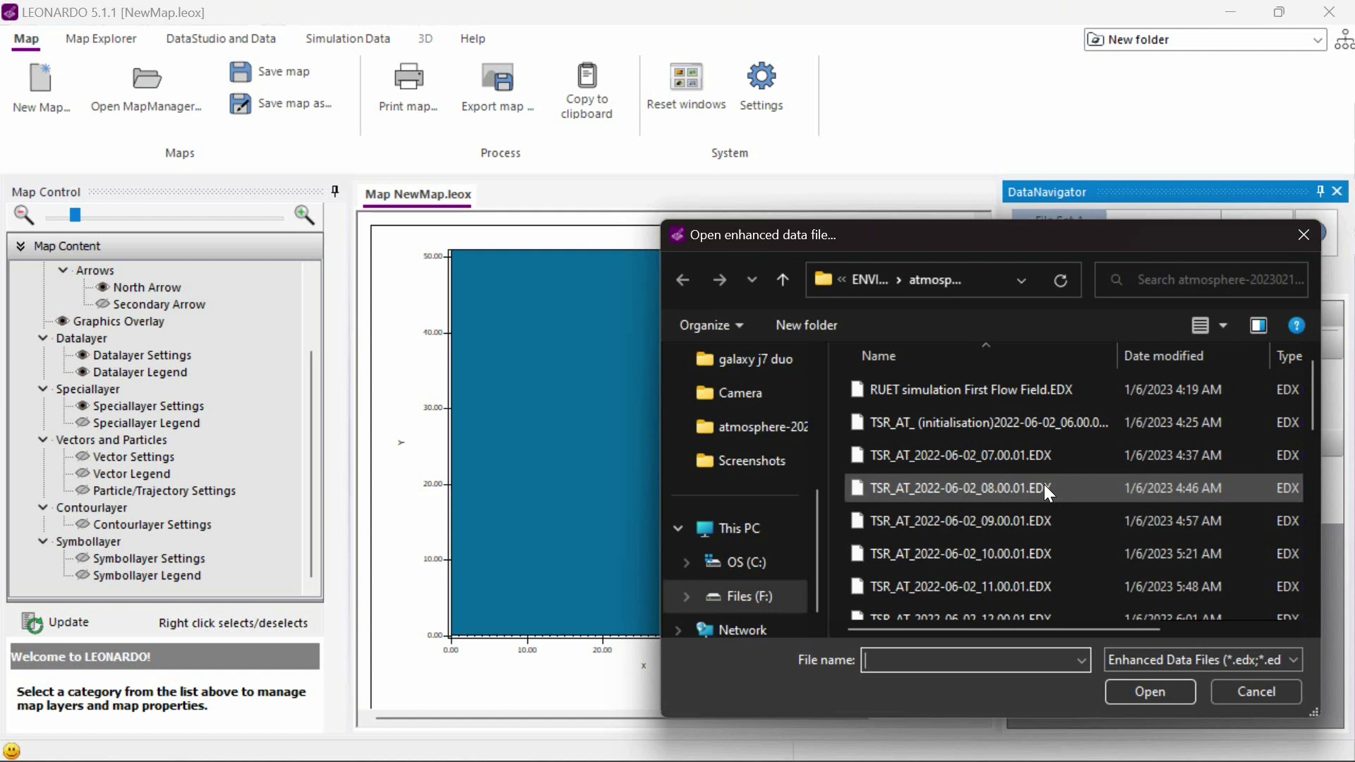
scroll(1023, 466, down, 2)
click(1010, 439)
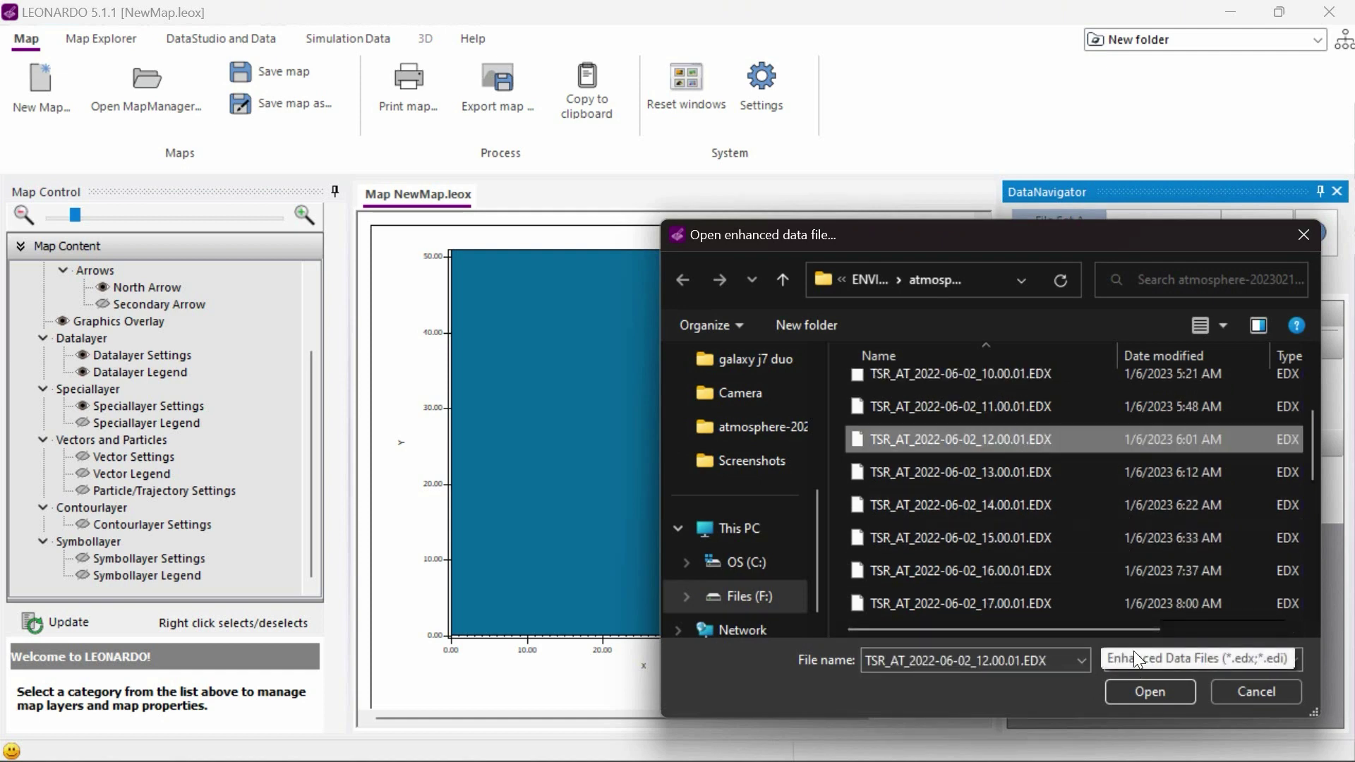
click(1120, 689)
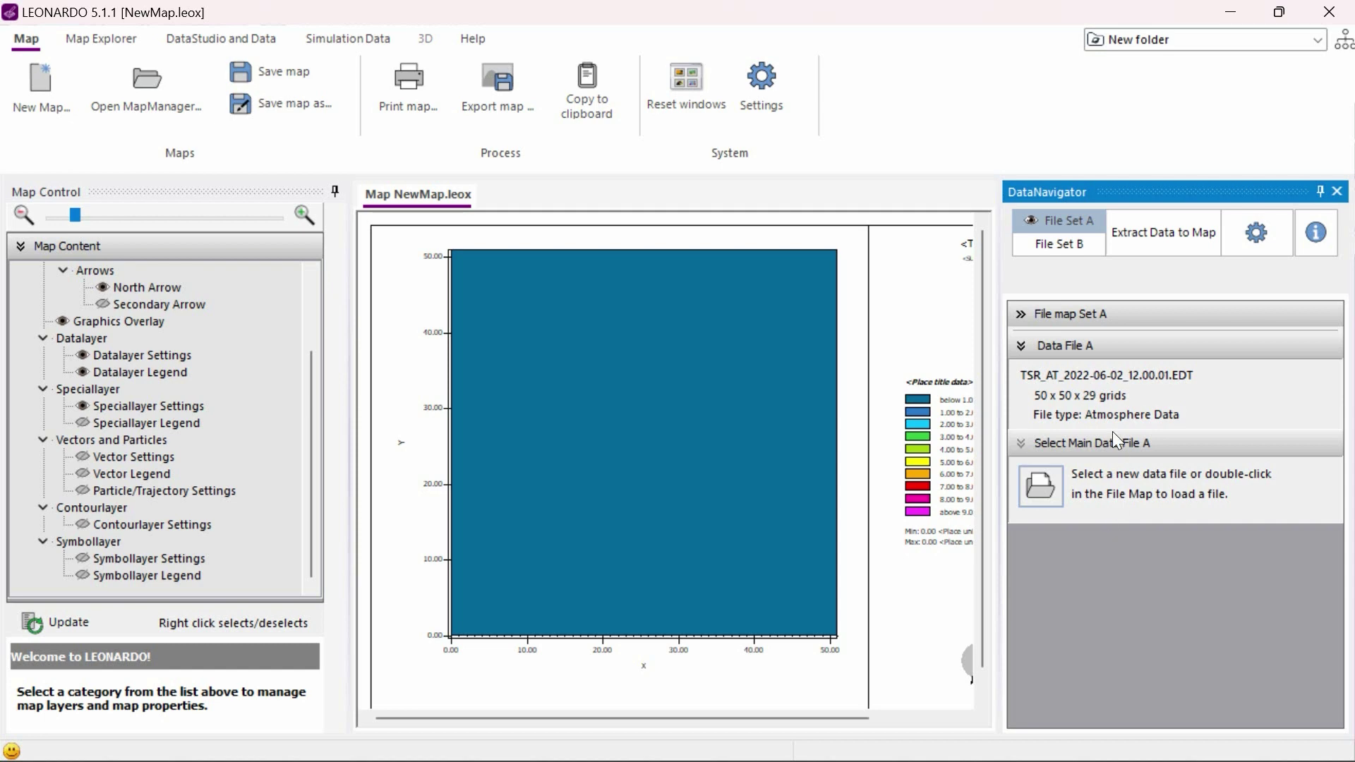
click(1010, 319)
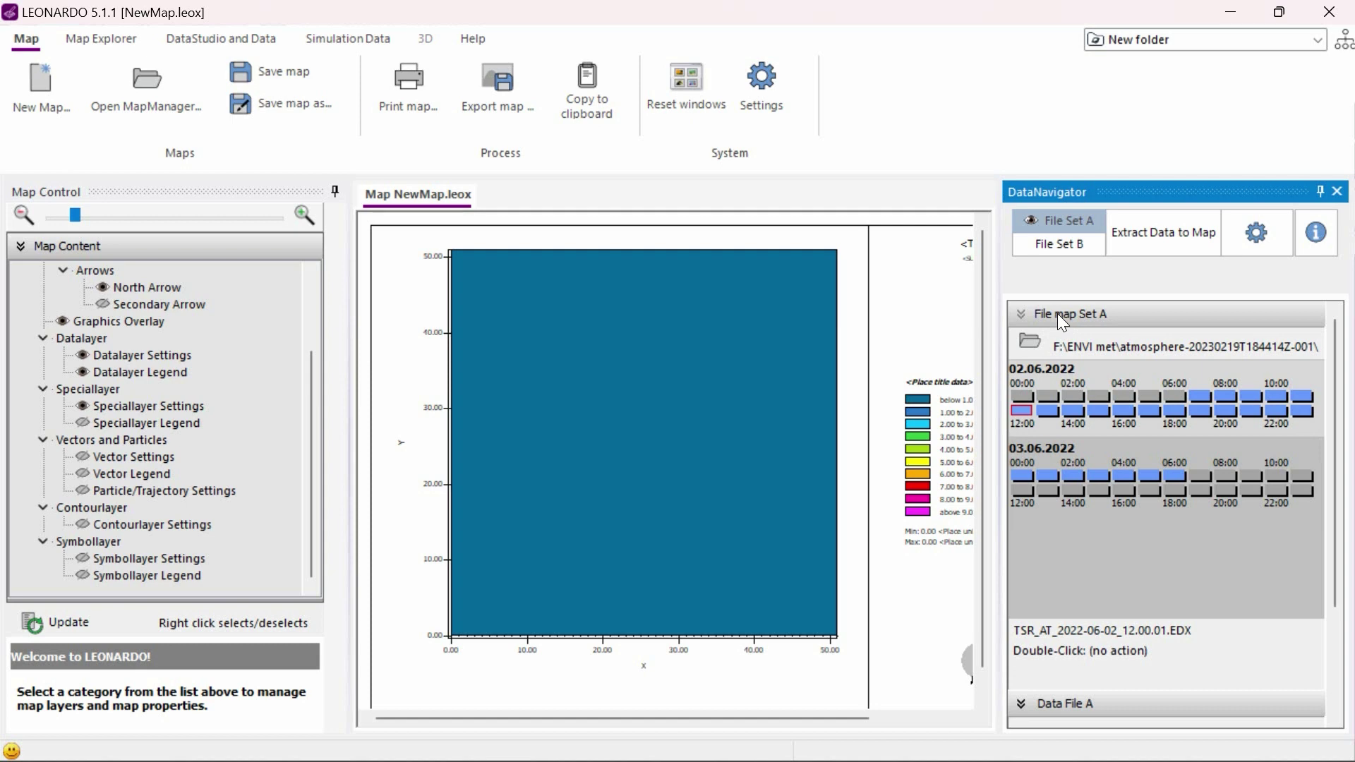
- Load TSR_AT_2022-06-02_08.00.01.EDX as the main data file of File Set B
click(1092, 256)
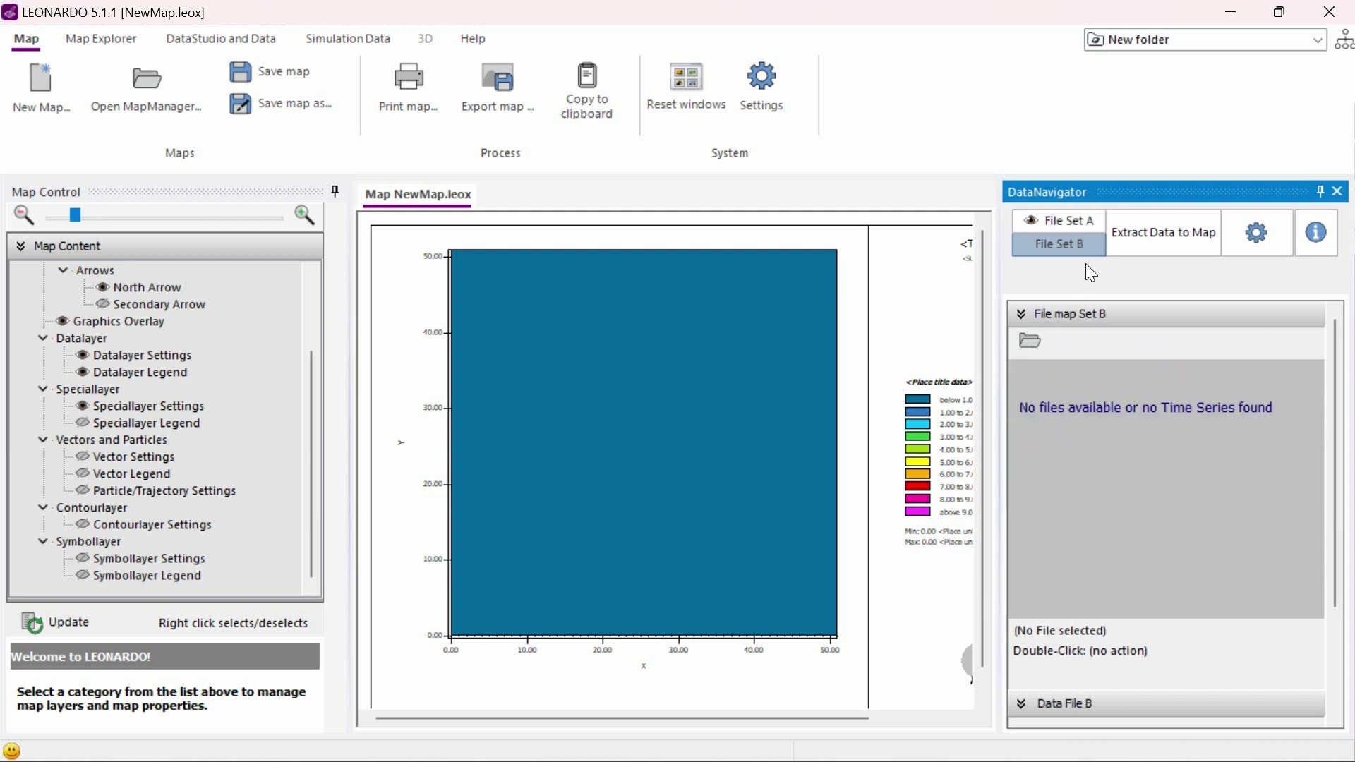
click(1043, 324)
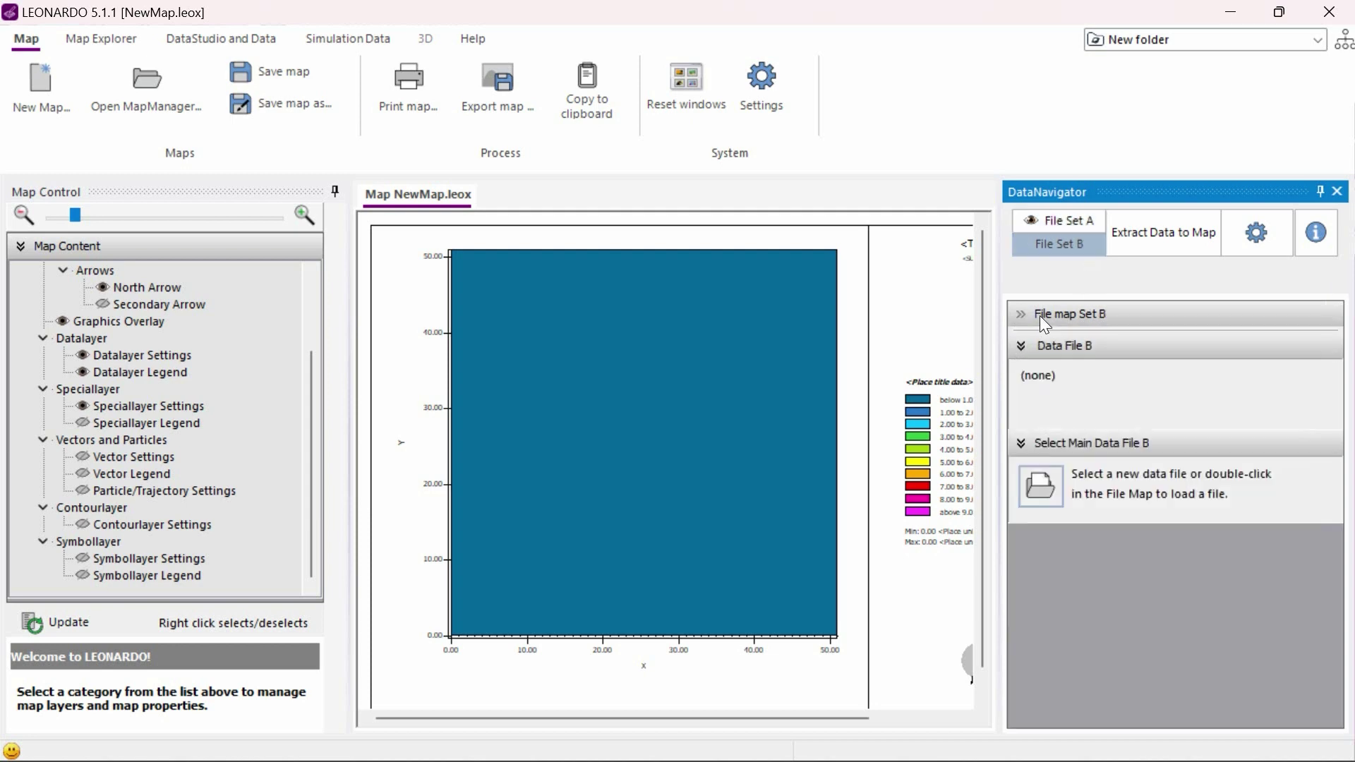
click(1044, 476)
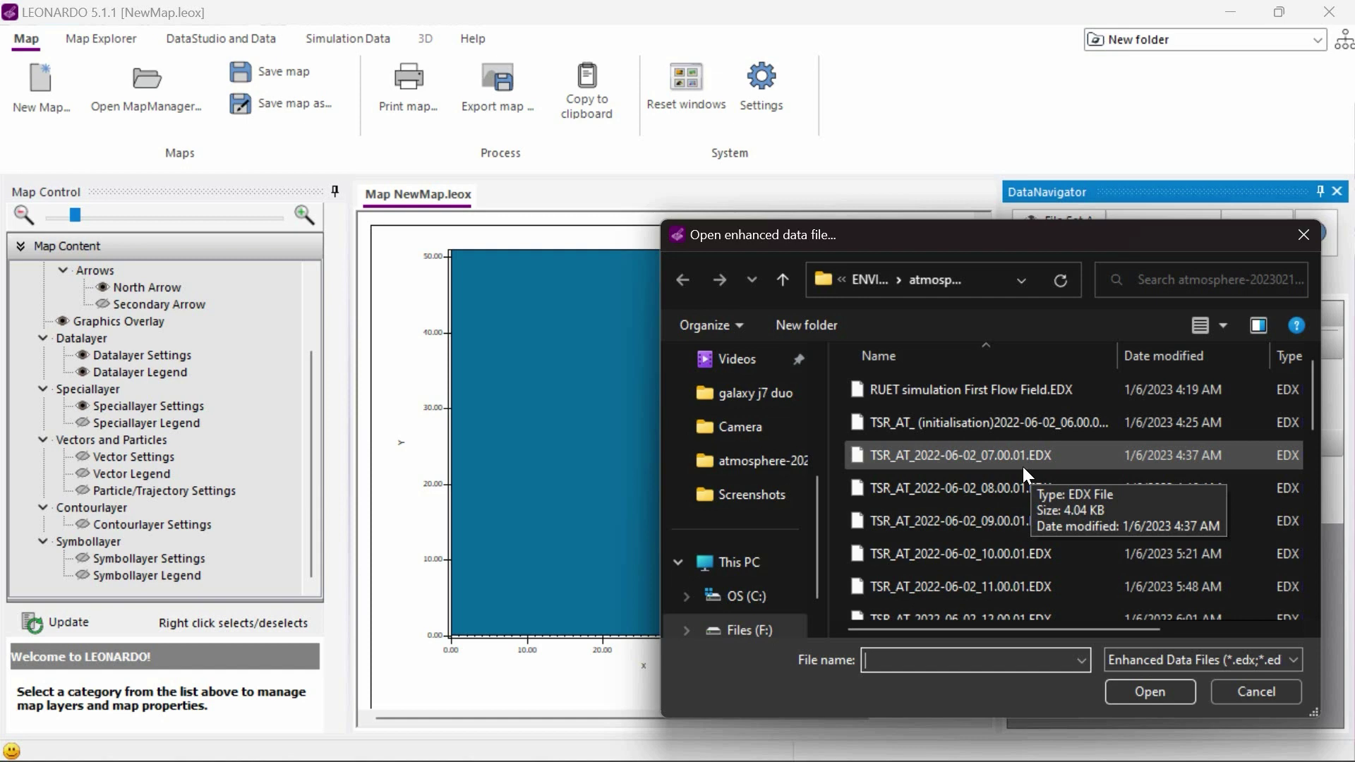
click(1018, 477)
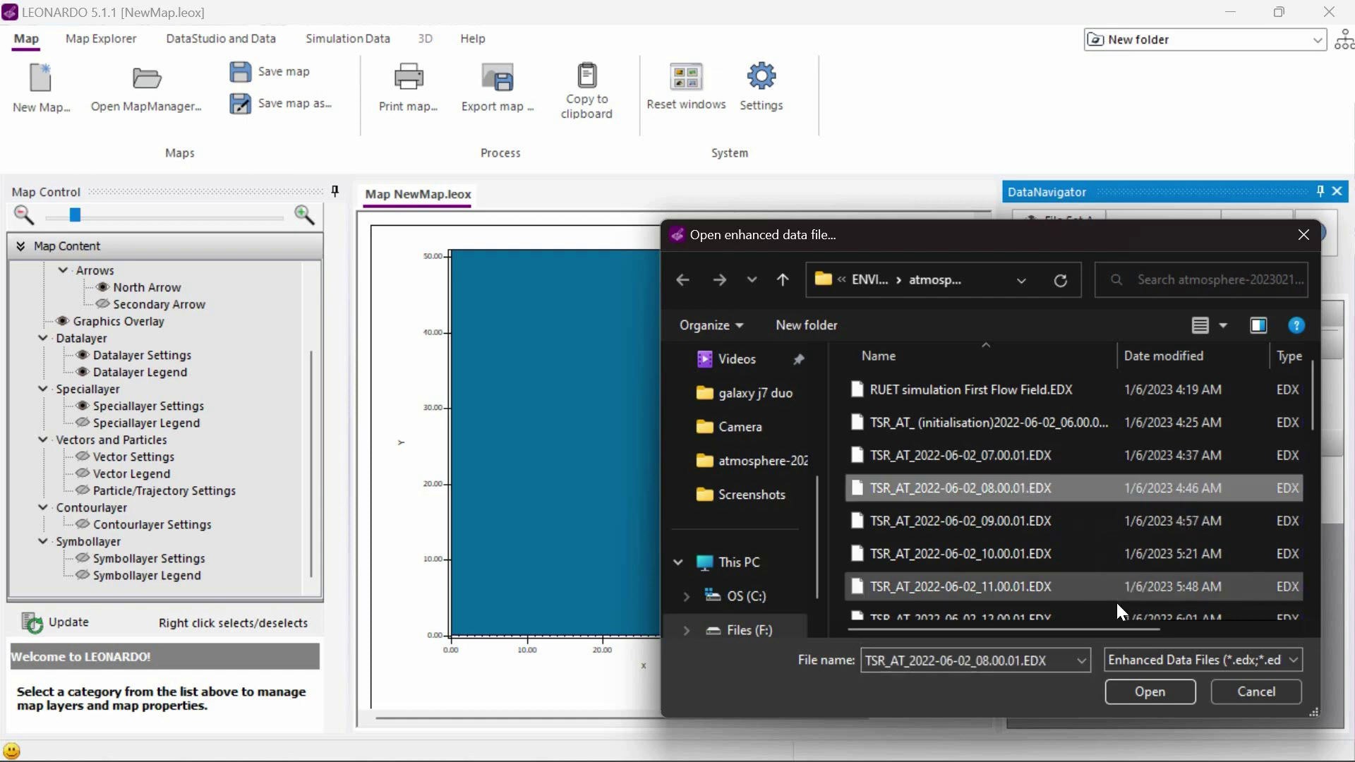
click(1120, 678)
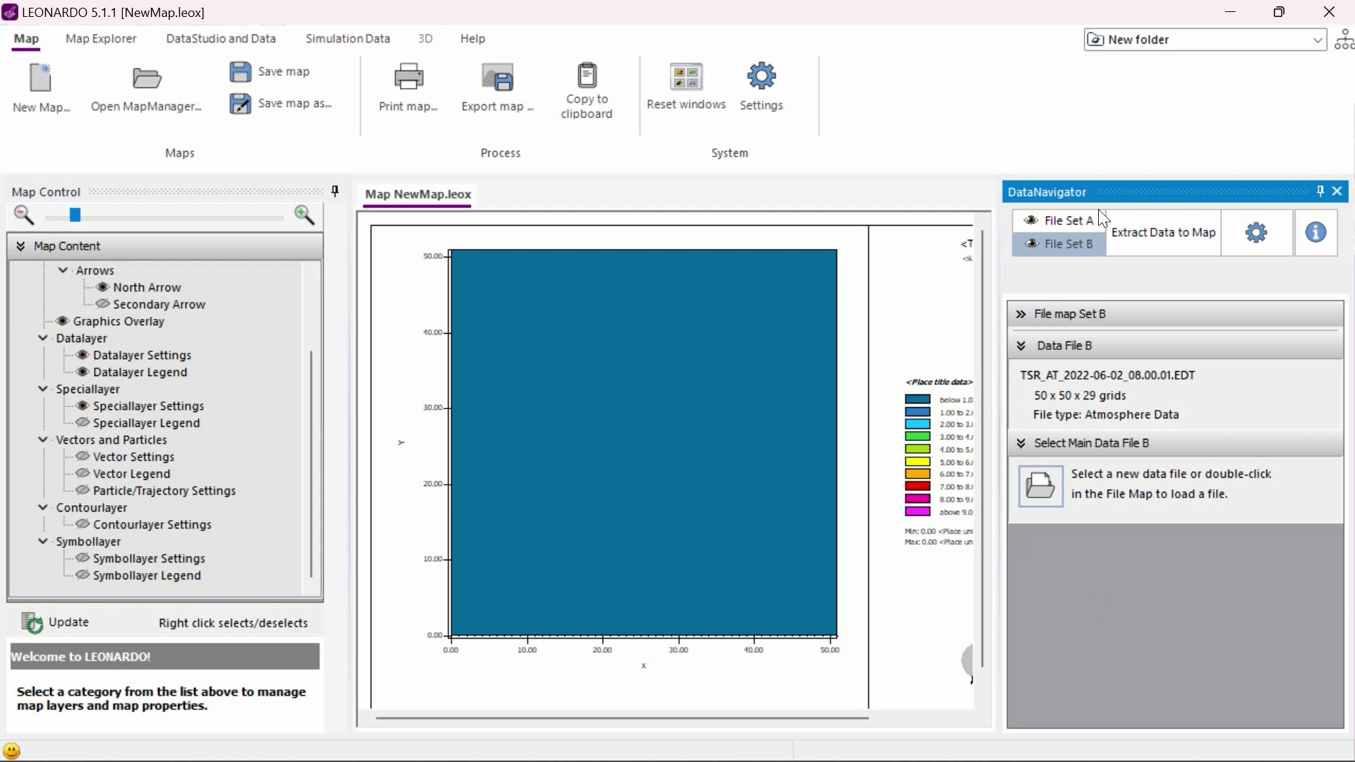
- In Extract Data to Map, choose Wind Speed (m/s) and set the view plane to k=3
click(1198, 247)
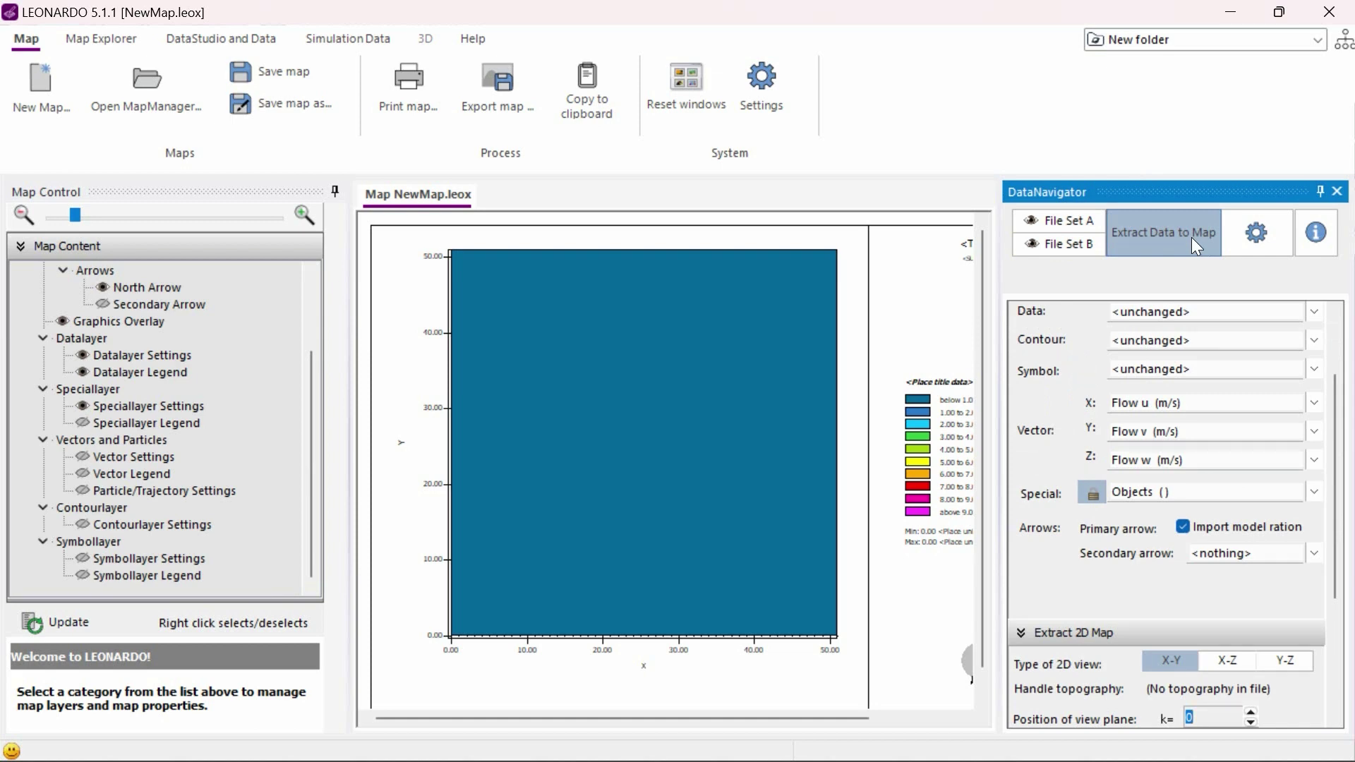
click(1240, 313)
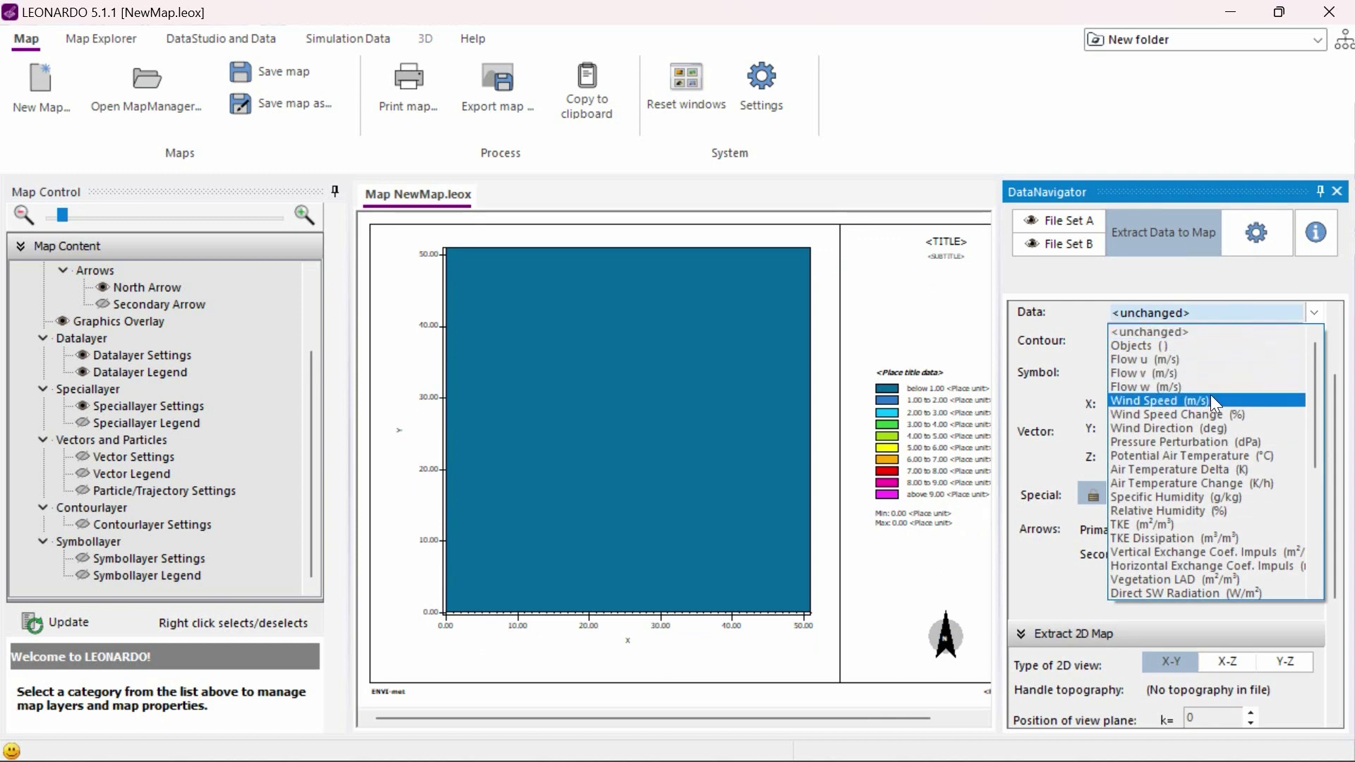
click(1212, 400)
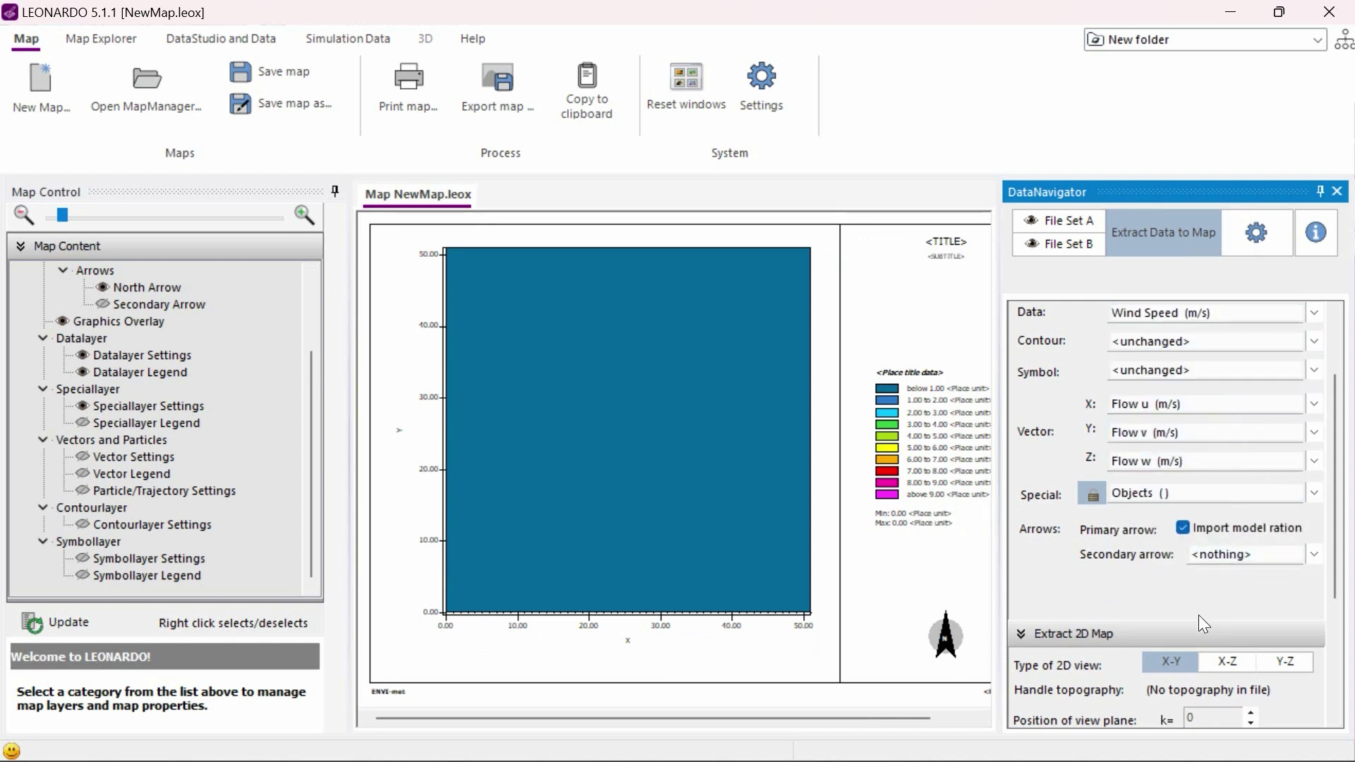
drag(1335, 586, 1341, 690)
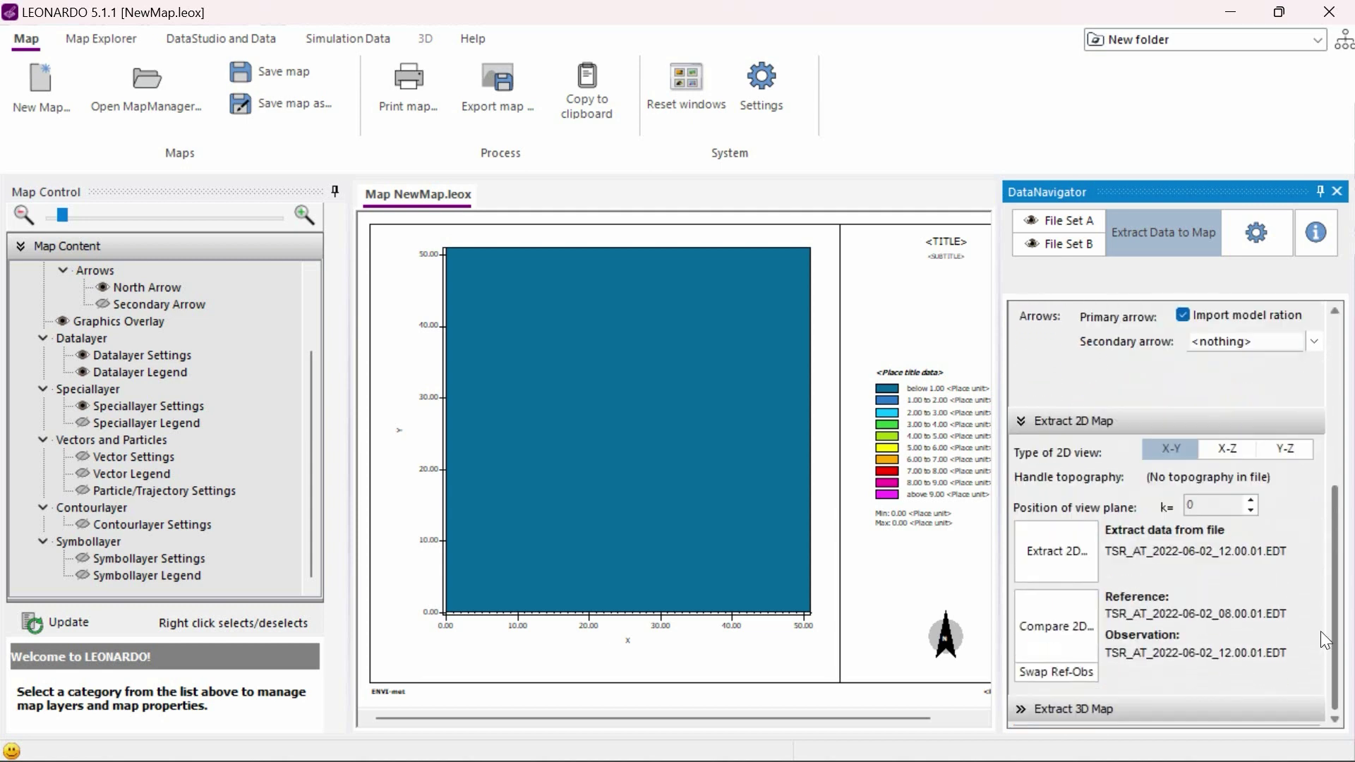
click(1251, 501)
click(1251, 501)
click(1251, 501)
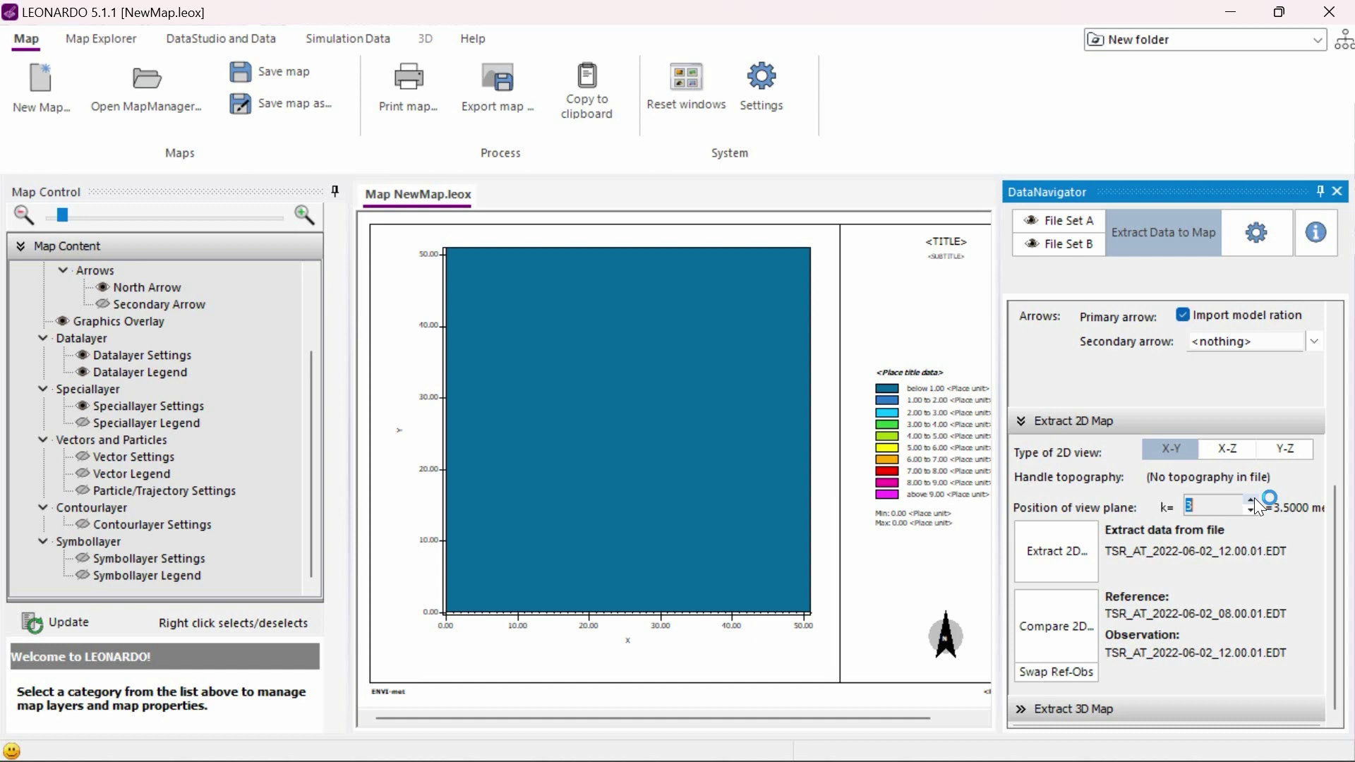
- Run Compare 2D to extract the 12:00 minus 08:00 Wind Speed difference map at k=3 (3.5 m)
click(1081, 639)
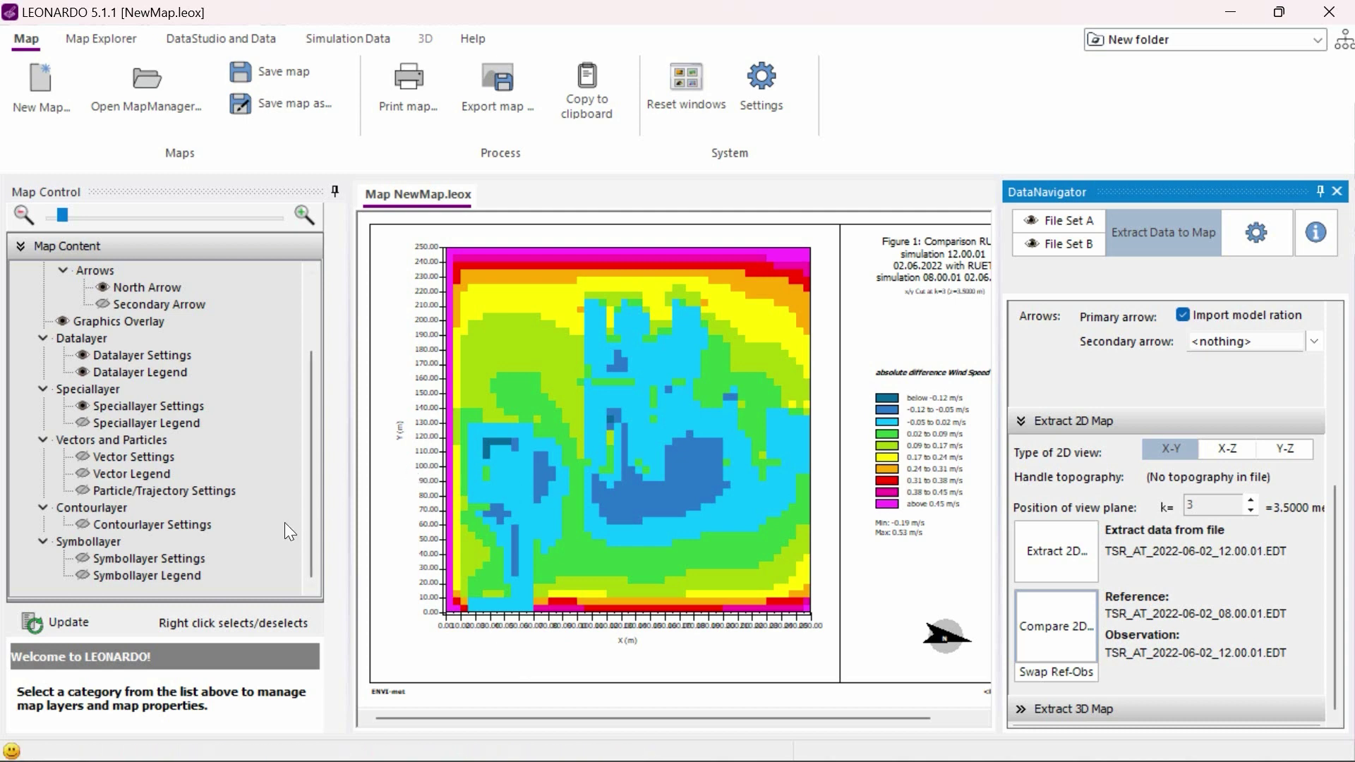
- Make the data layer legend a floating gradient using the 'Colors for warm-cold in 20 steps' palette
click(170, 375)
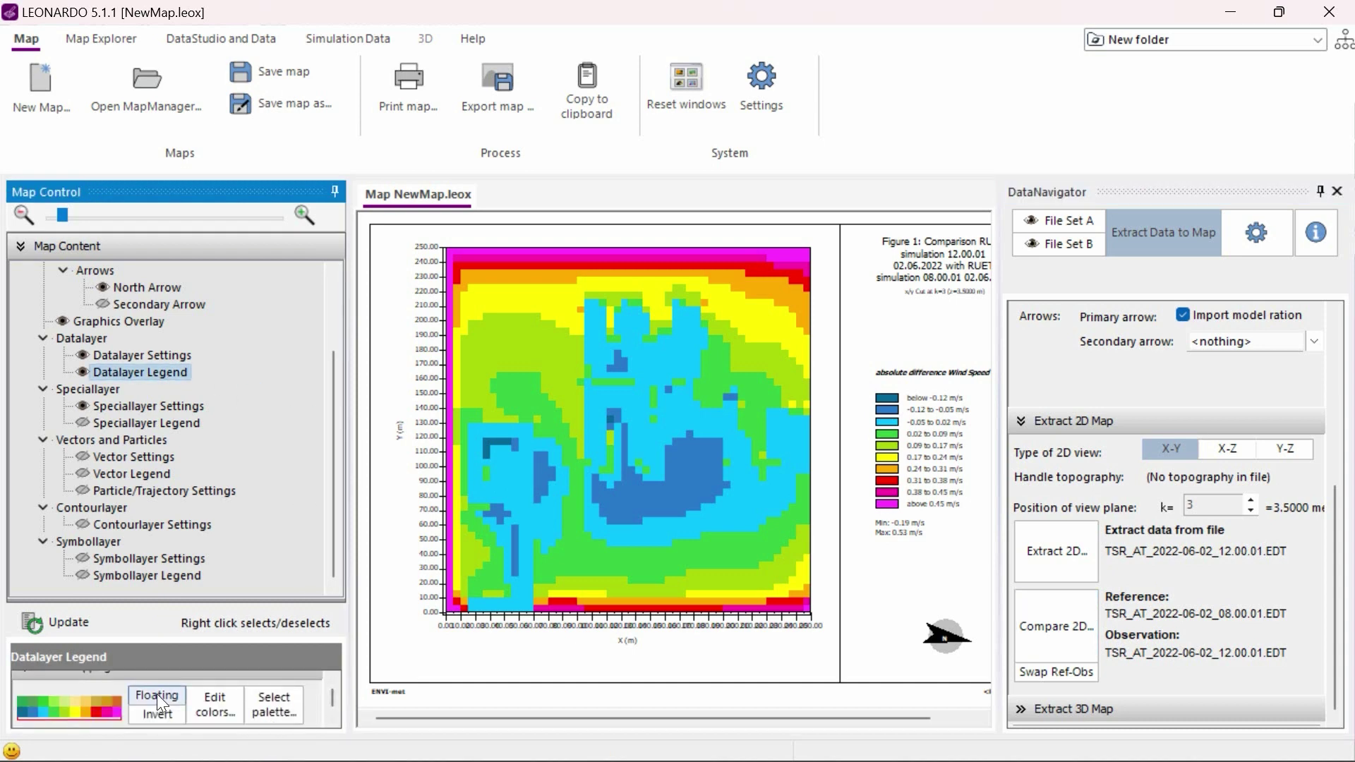
click(156, 694)
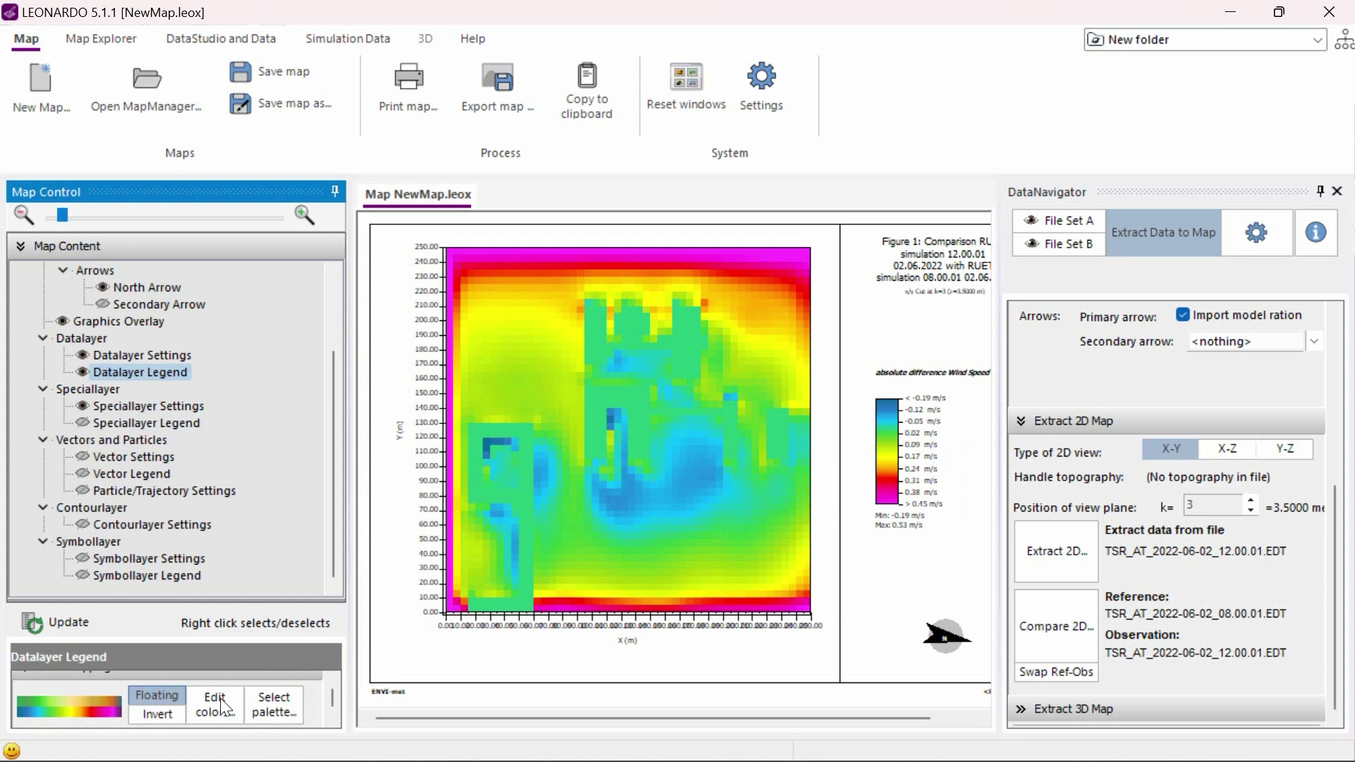
click(280, 706)
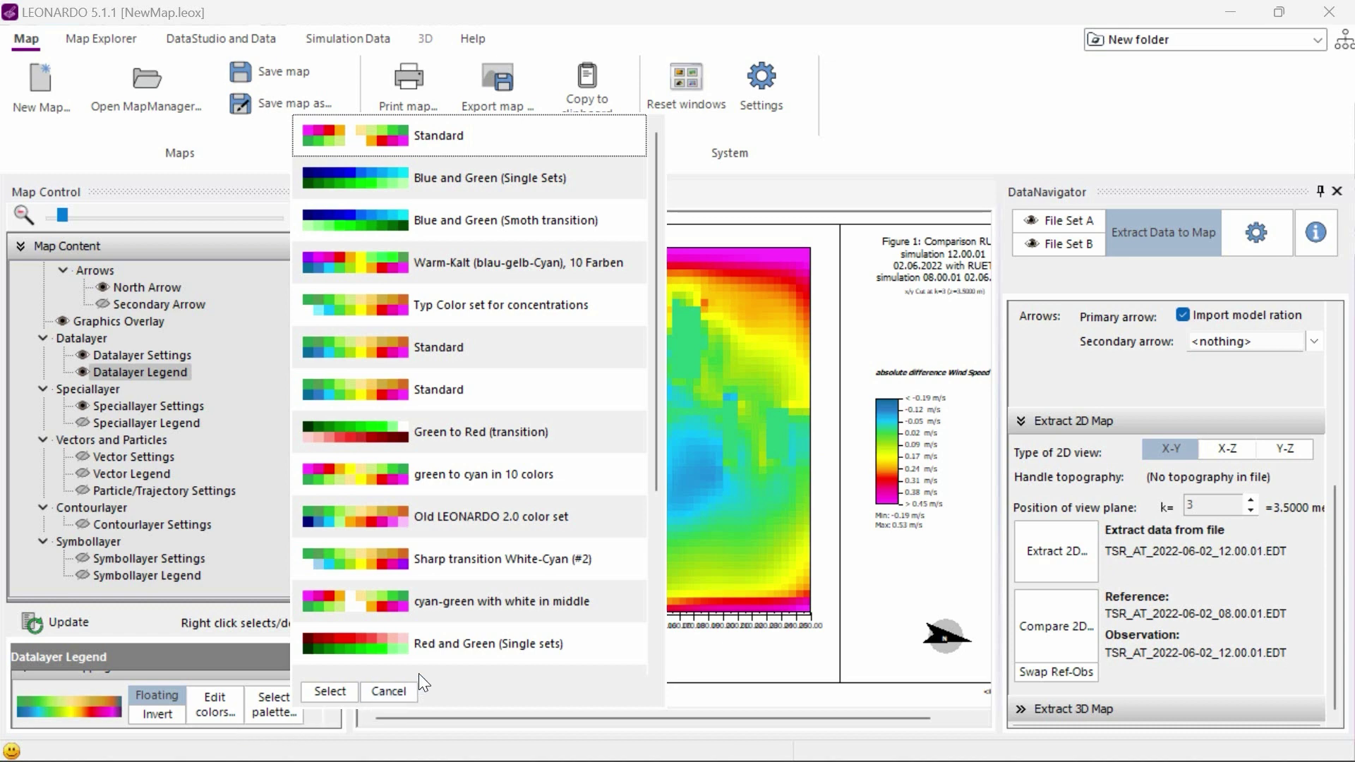
scroll(424, 540, down, 2)
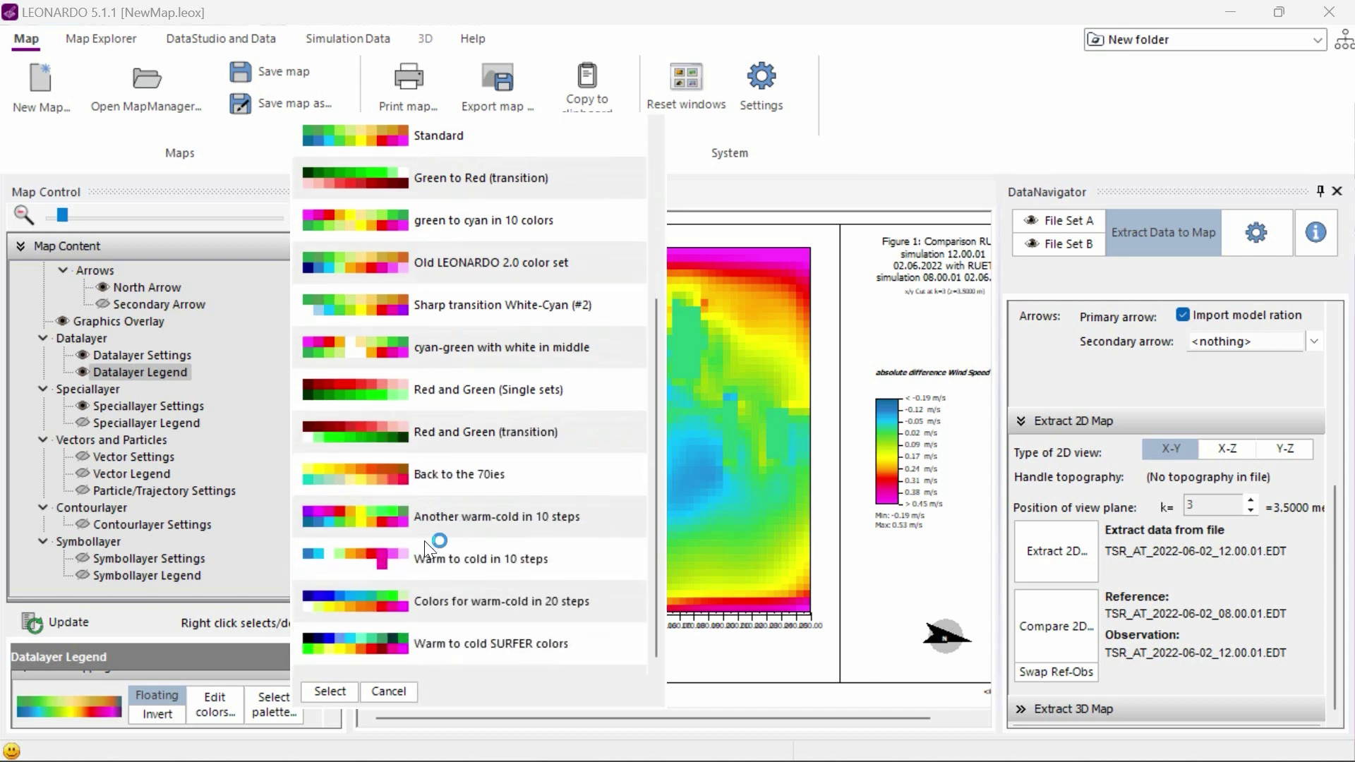
click(457, 602)
click(326, 690)
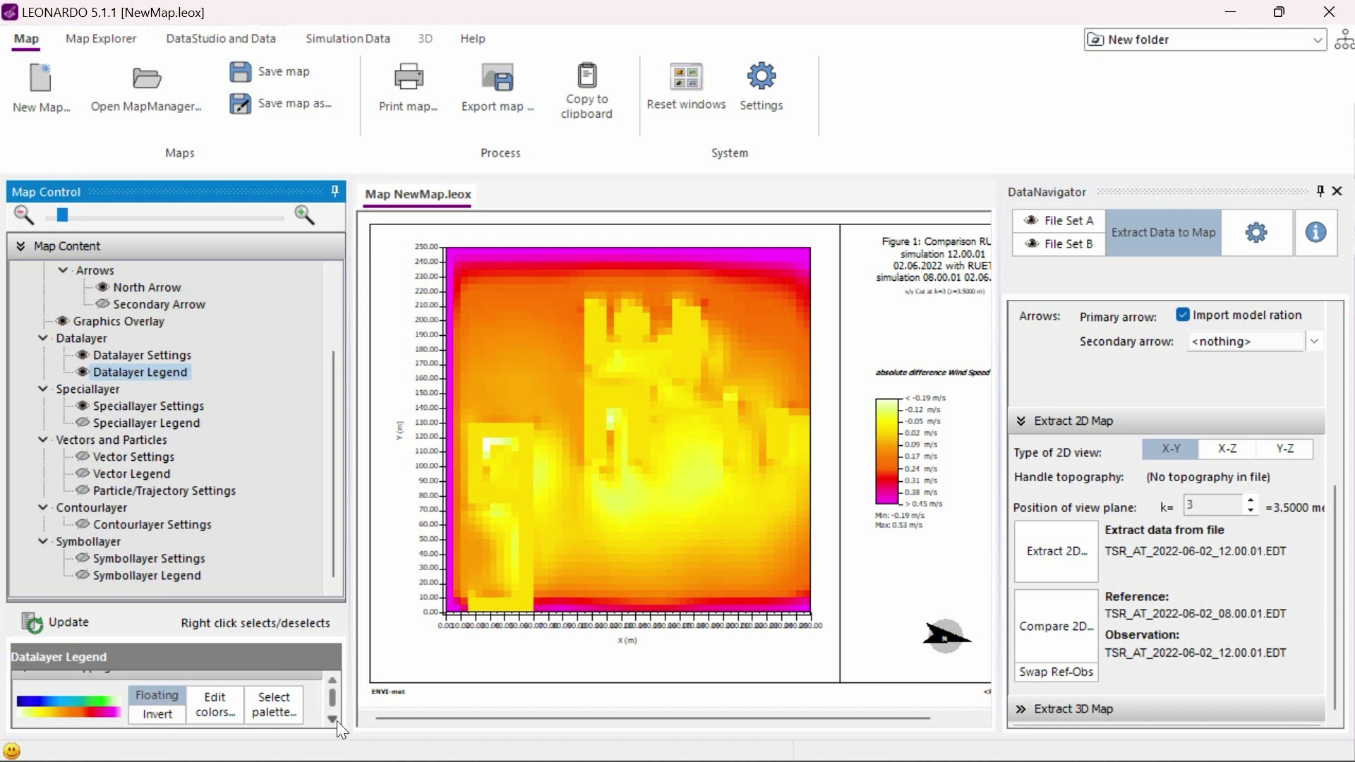
click(337, 721)
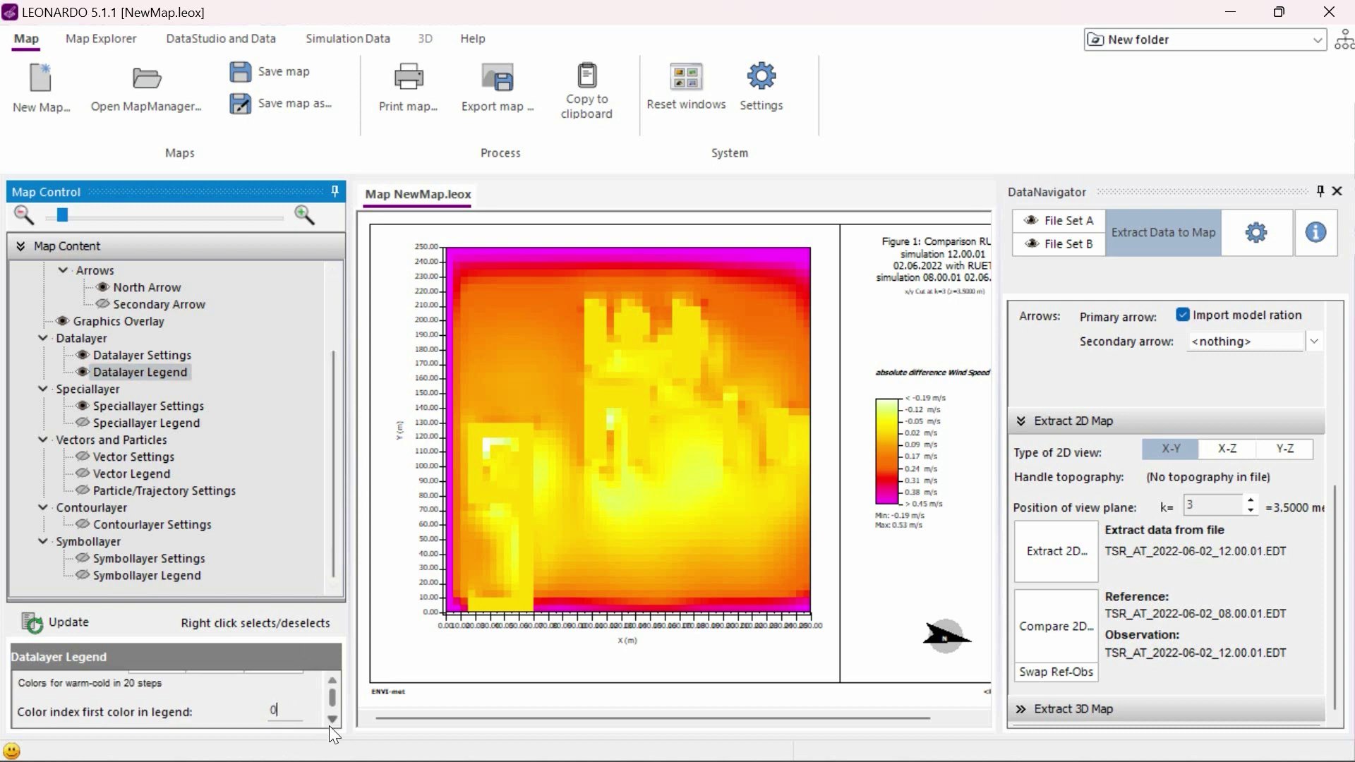
- Set the data layer legend's number of colour classes to 20
click(330, 721)
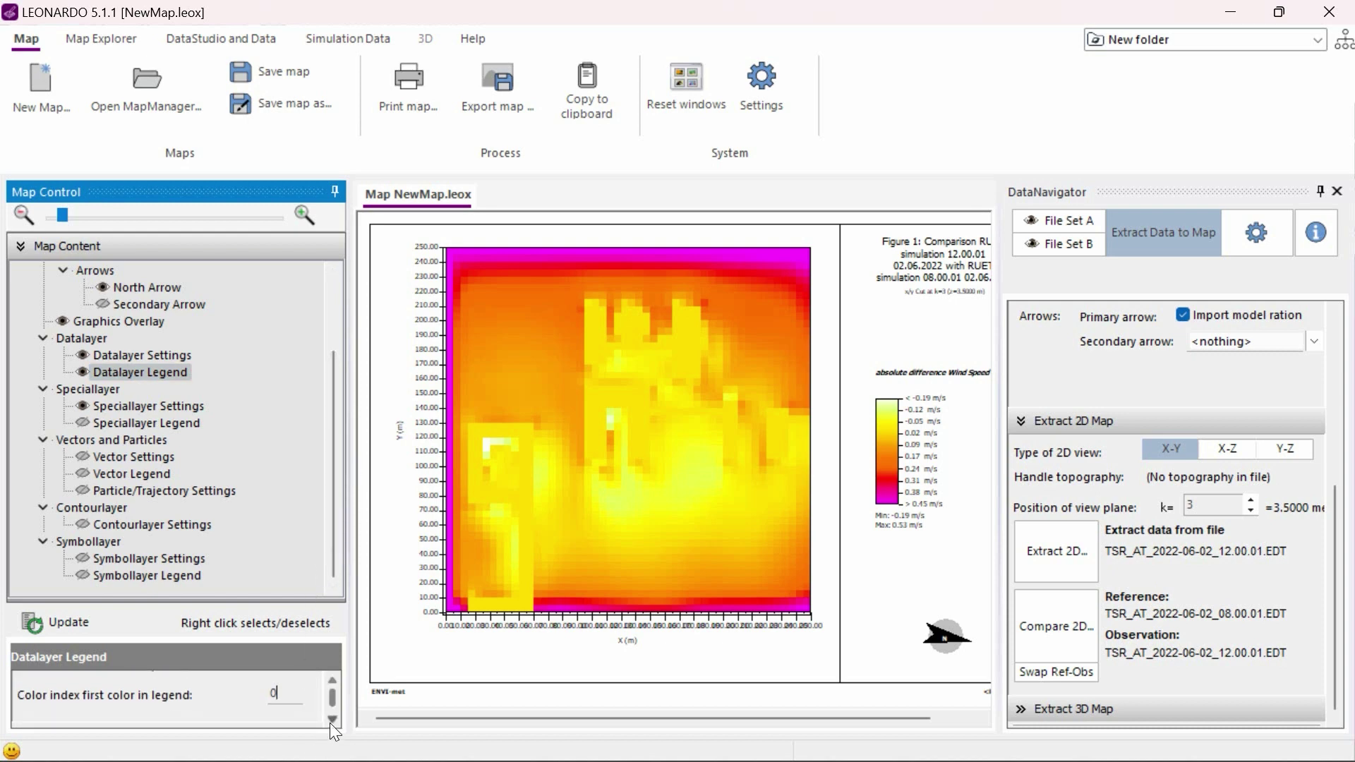
click(330, 721)
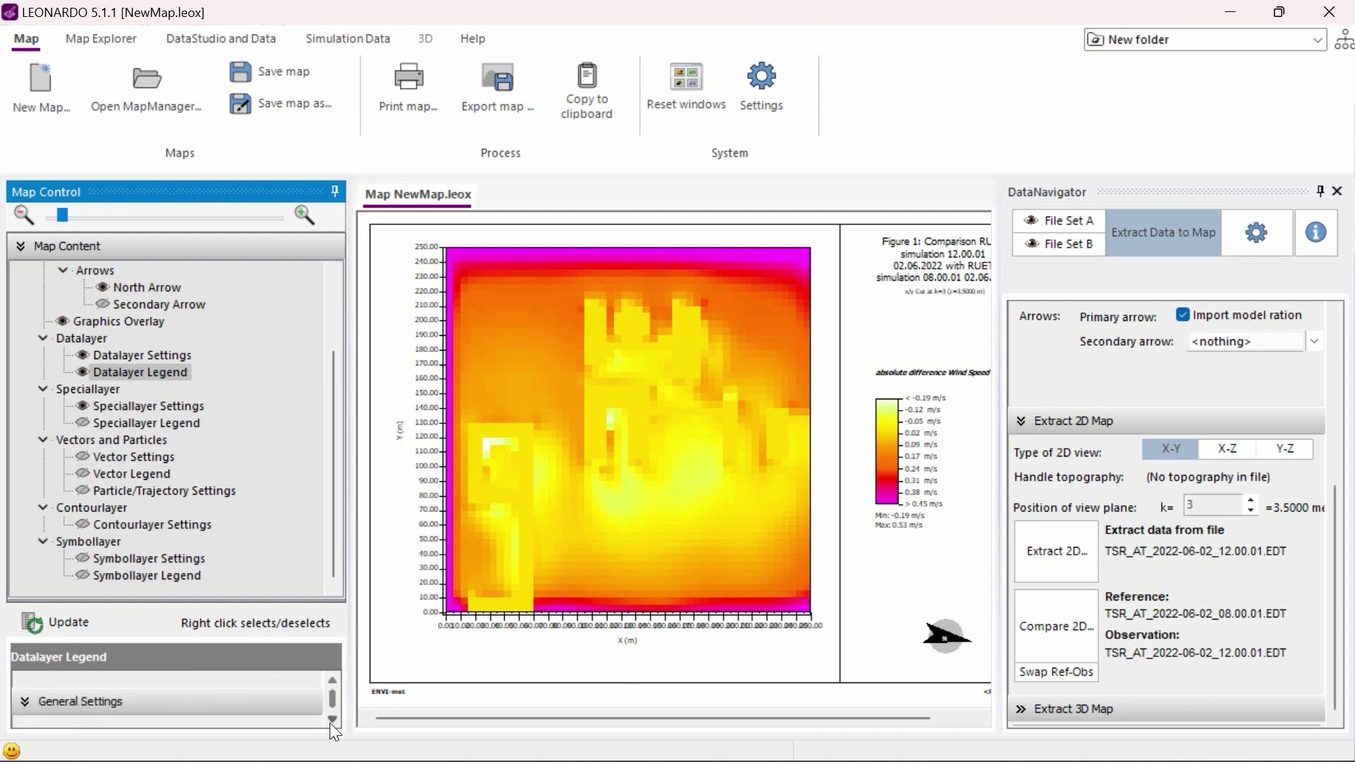
click(330, 723)
click(330, 722)
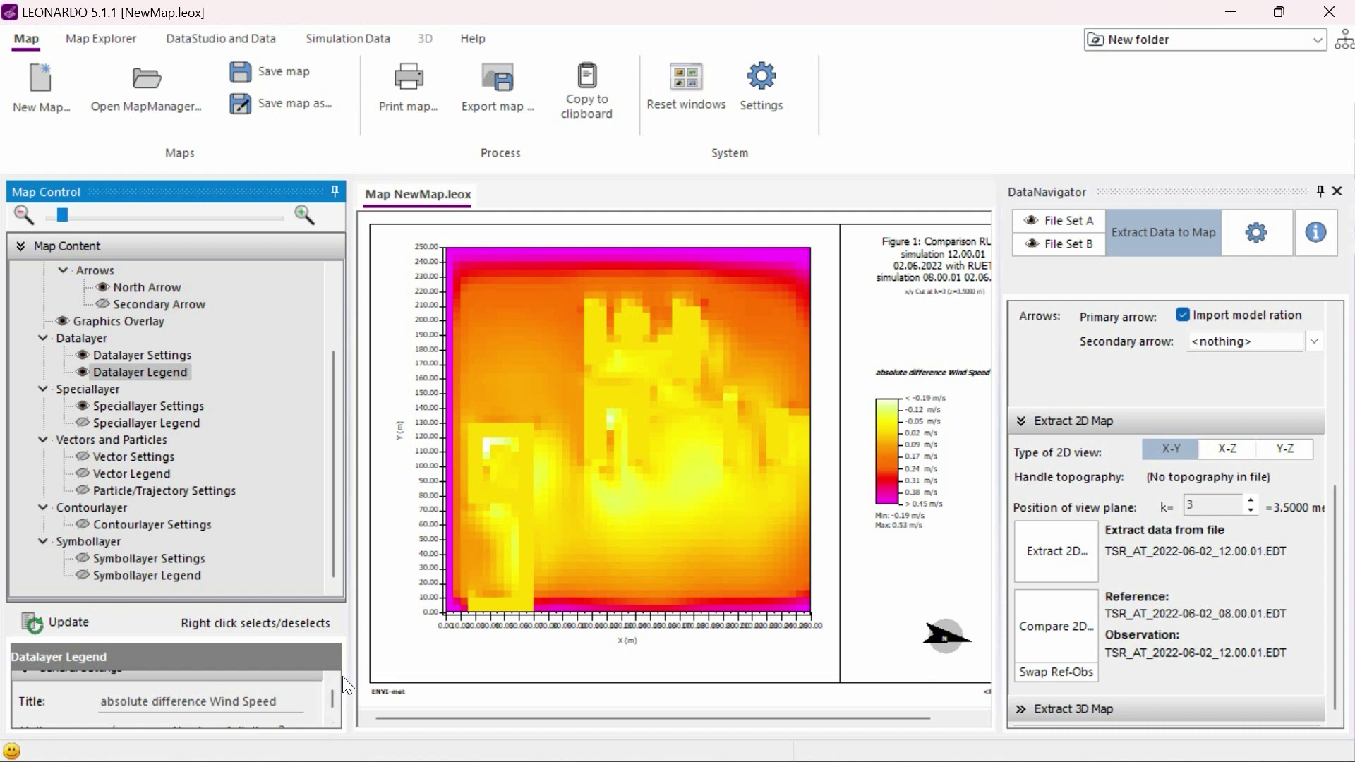
click(332, 721)
click(332, 721)
click(333, 721)
click(332, 721)
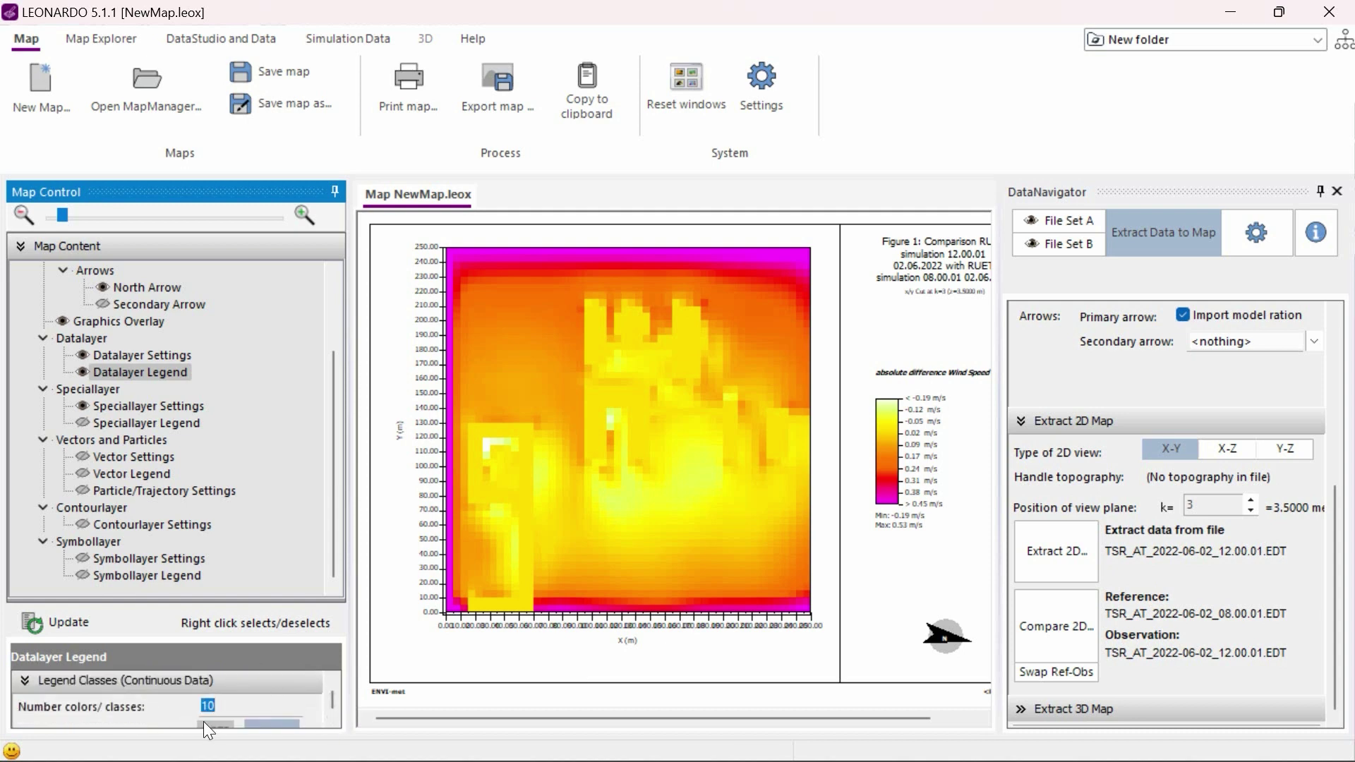
click(332, 719)
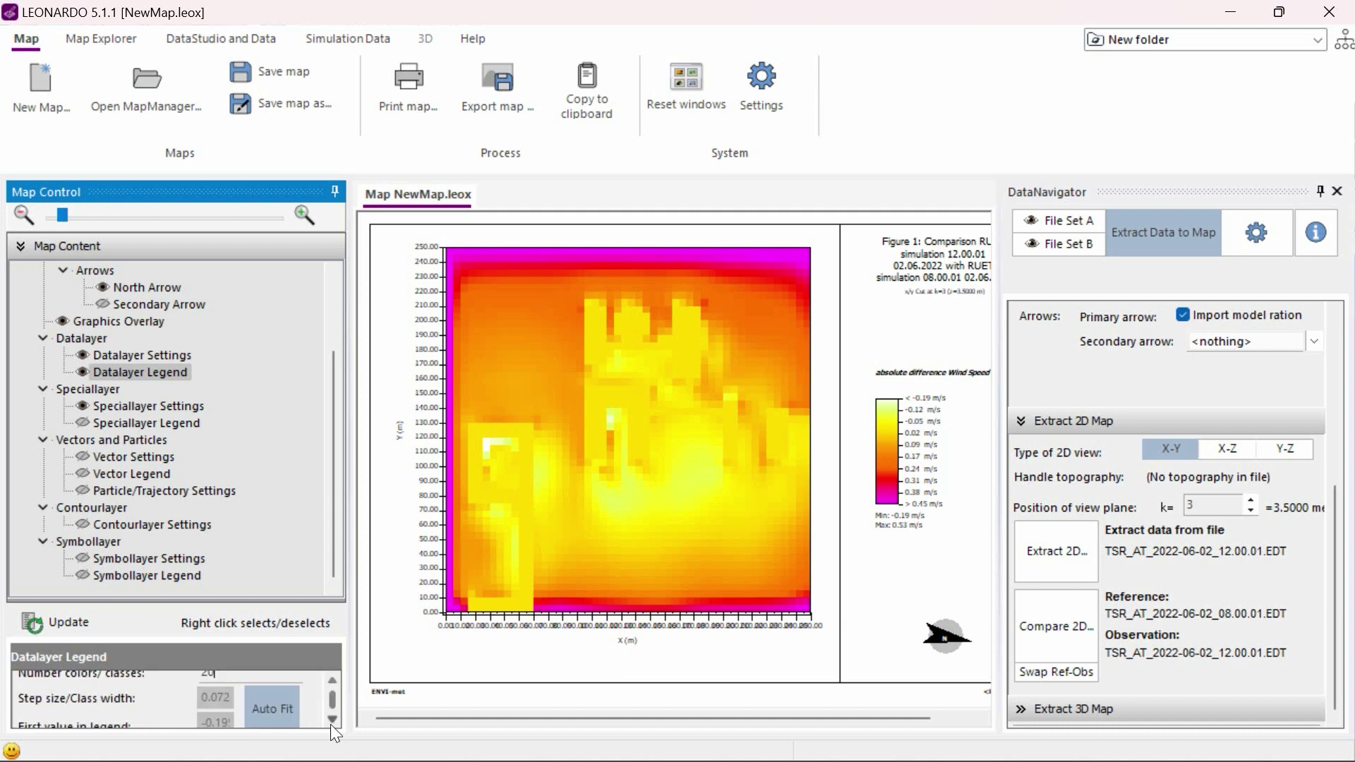
click(332, 721)
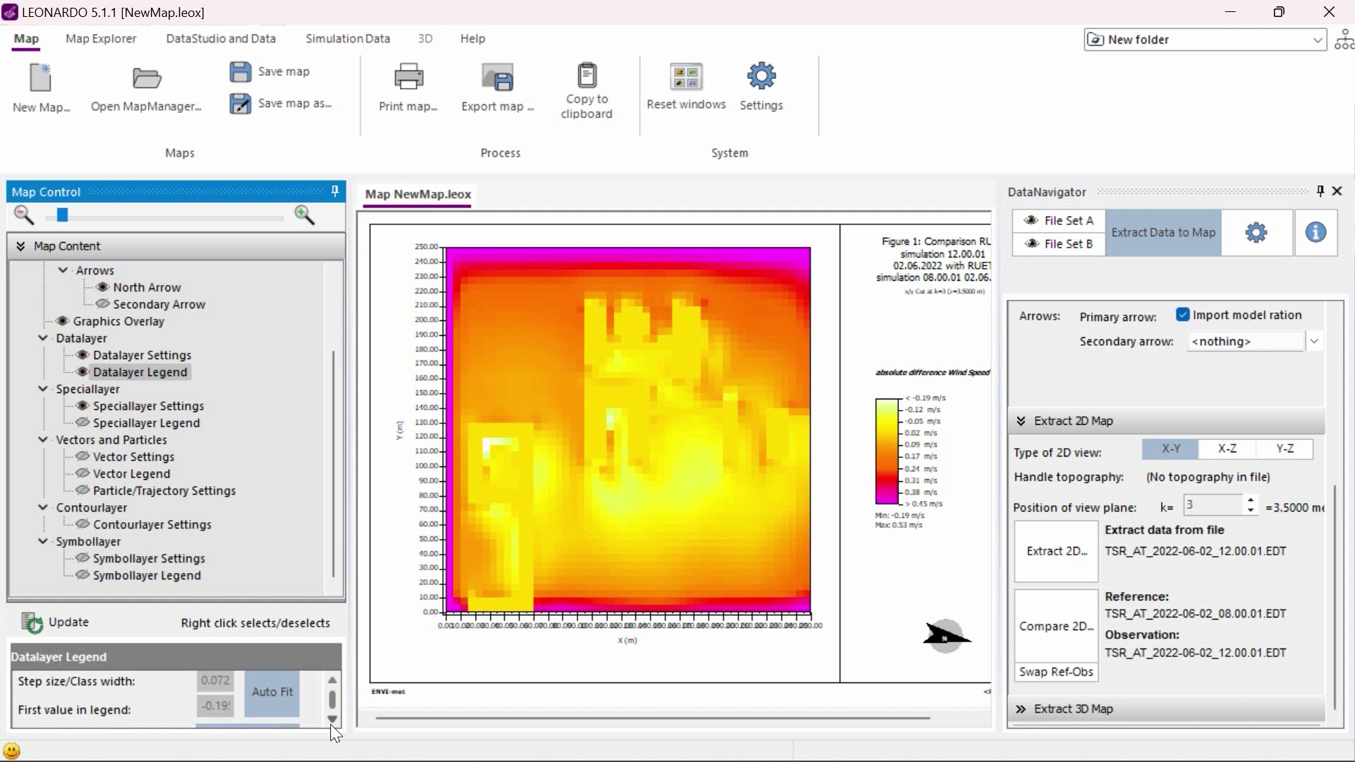
- Set first legend value 0.5 and class width 0.05, then auto-fit the legend to −0.19 to 0.49 m/s
click(286, 698)
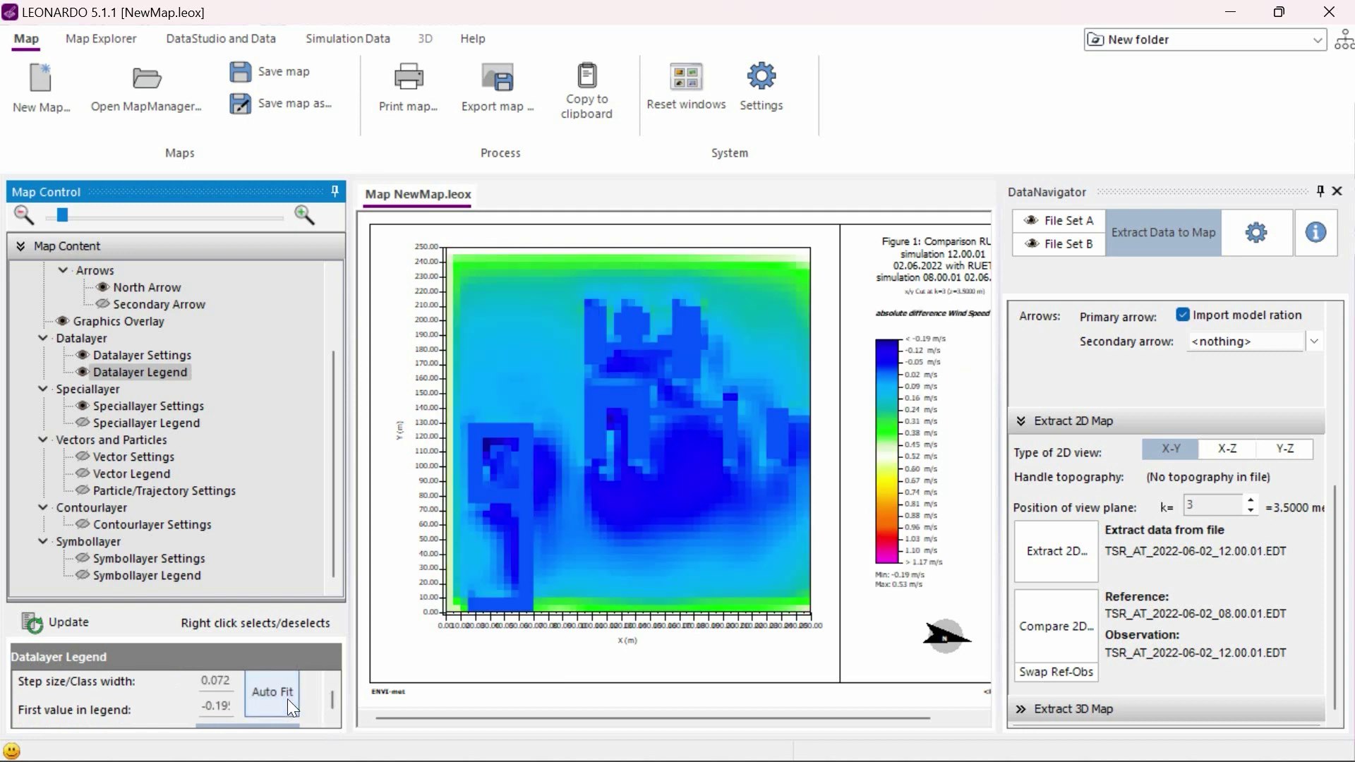
double_click(227, 702)
text(0.5)
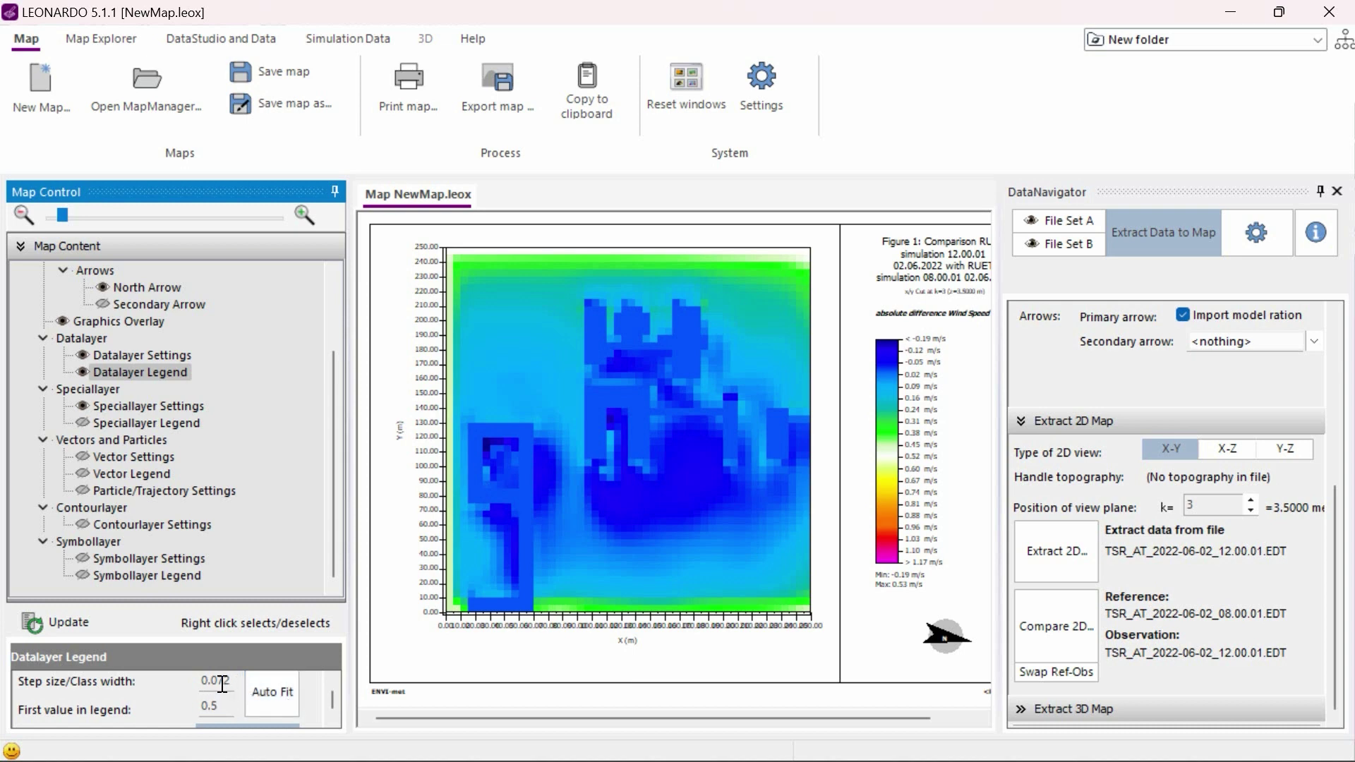
double_click(227, 676)
text(0.0)
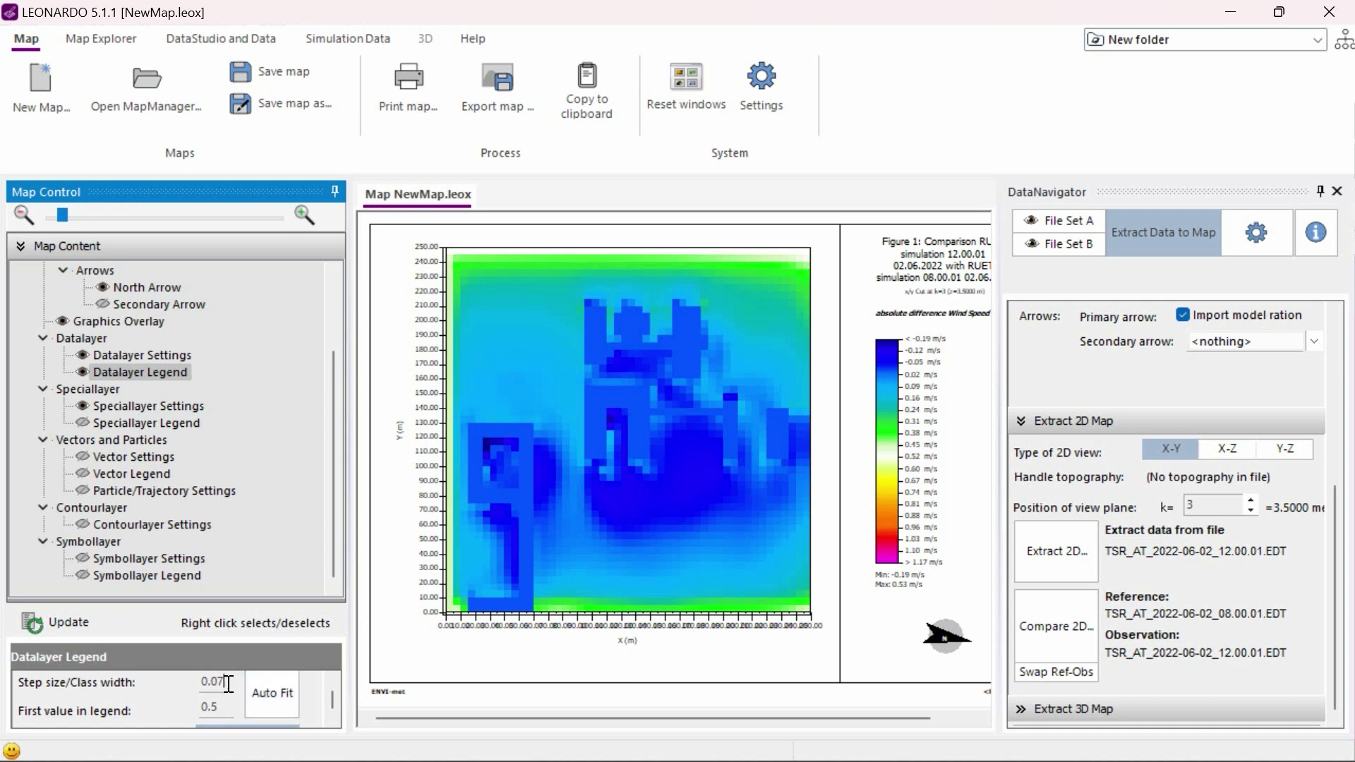
text(5)
click(48, 623)
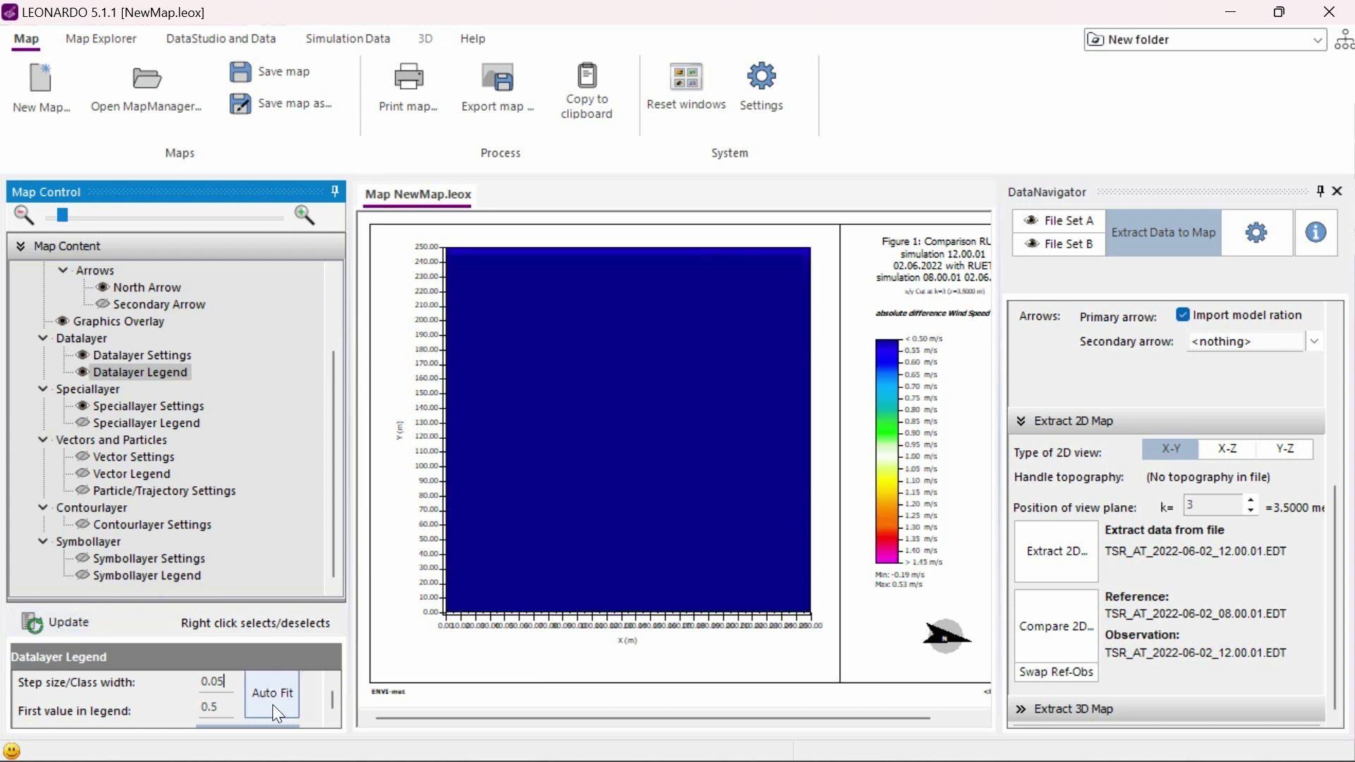
click(272, 704)
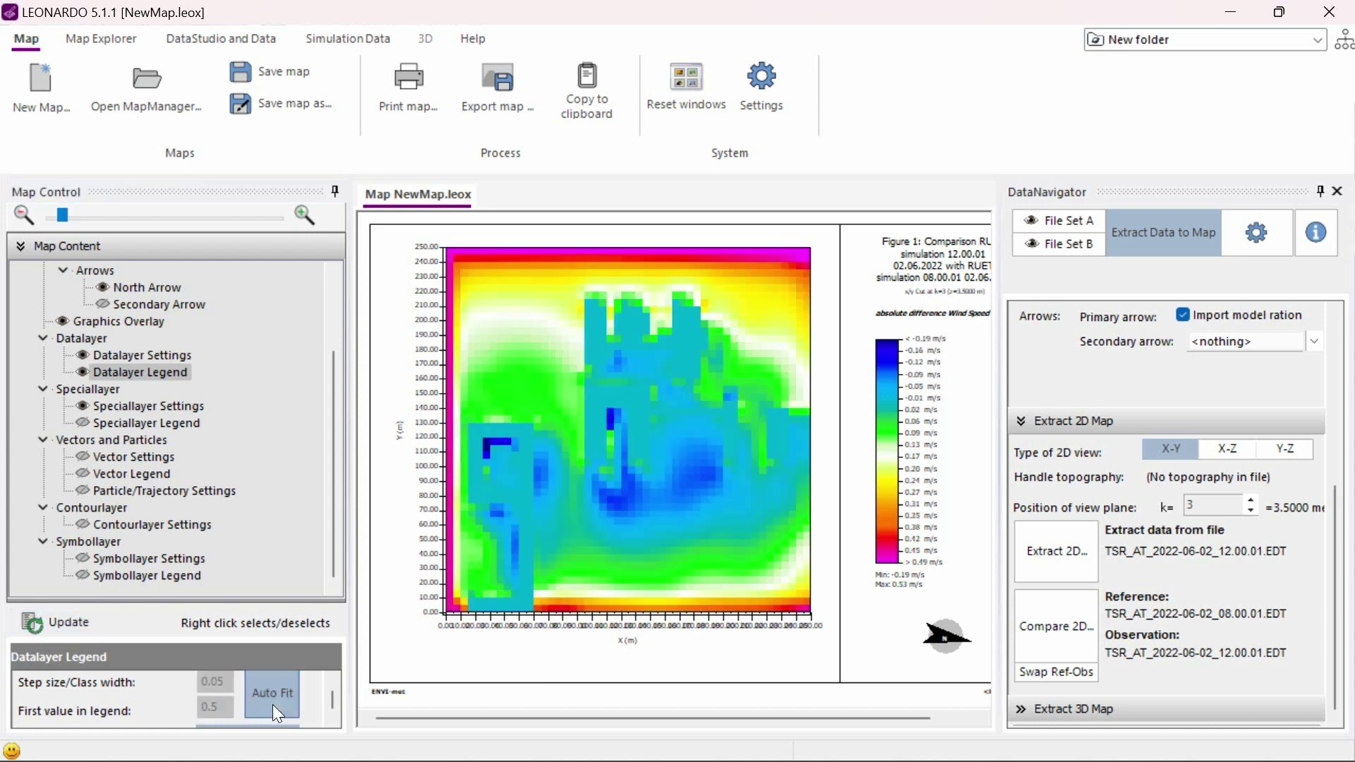
click(73, 628)
- Load the ENVI-met default special-layer settings so buildings show in black
click(177, 410)
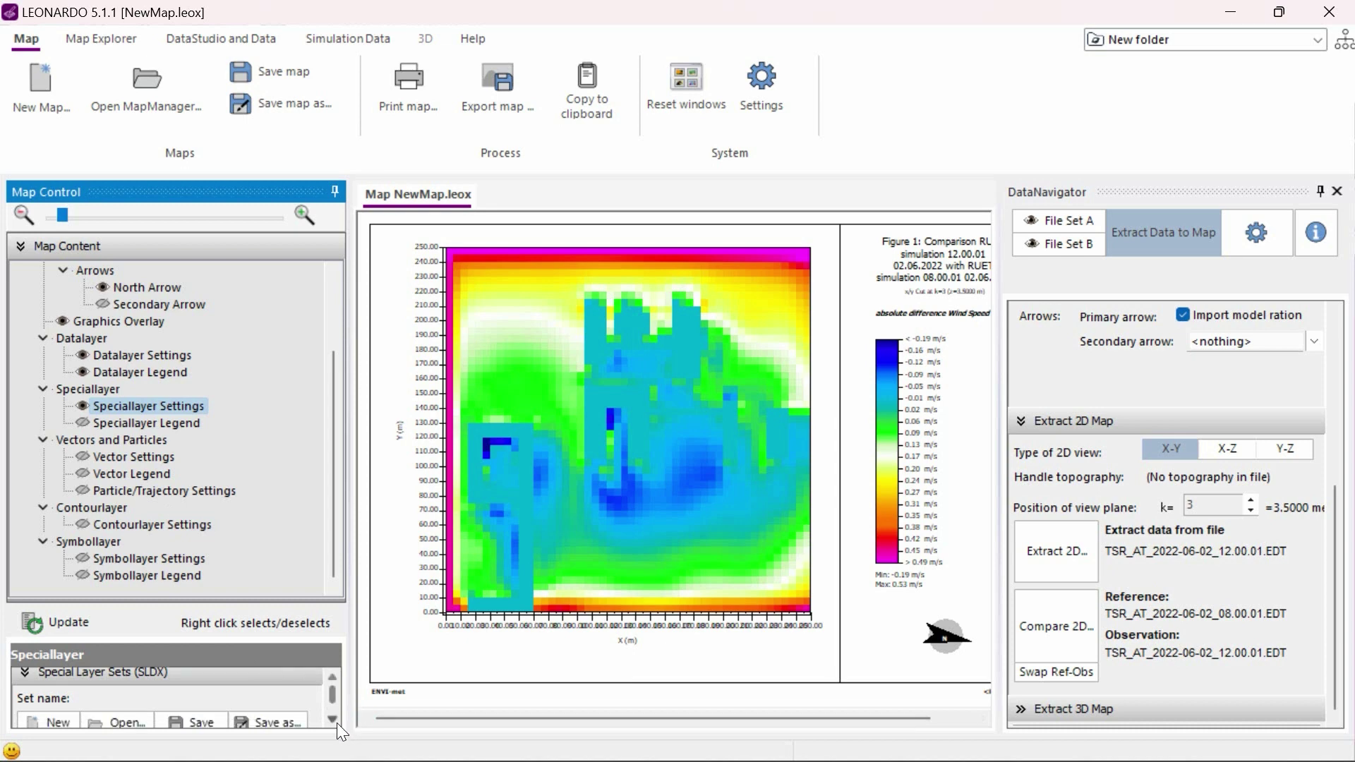
click(139, 702)
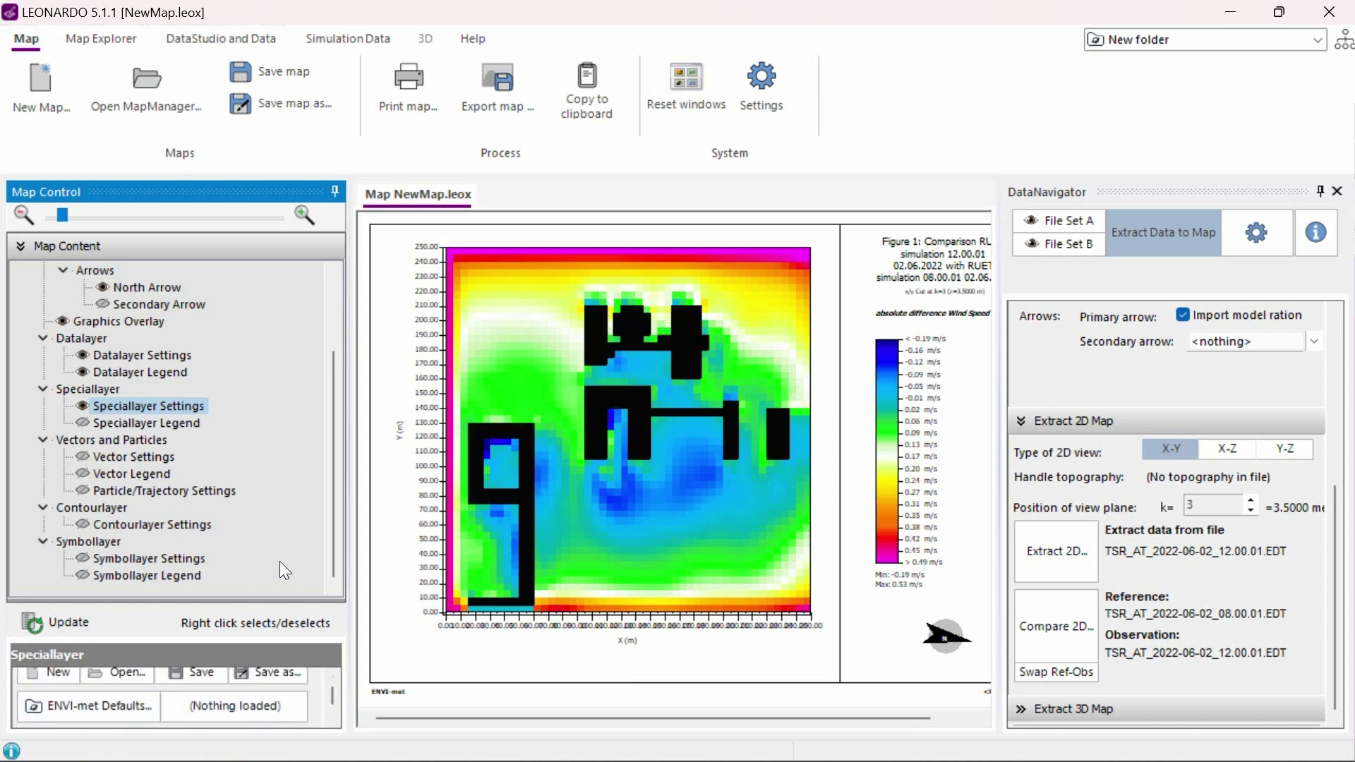